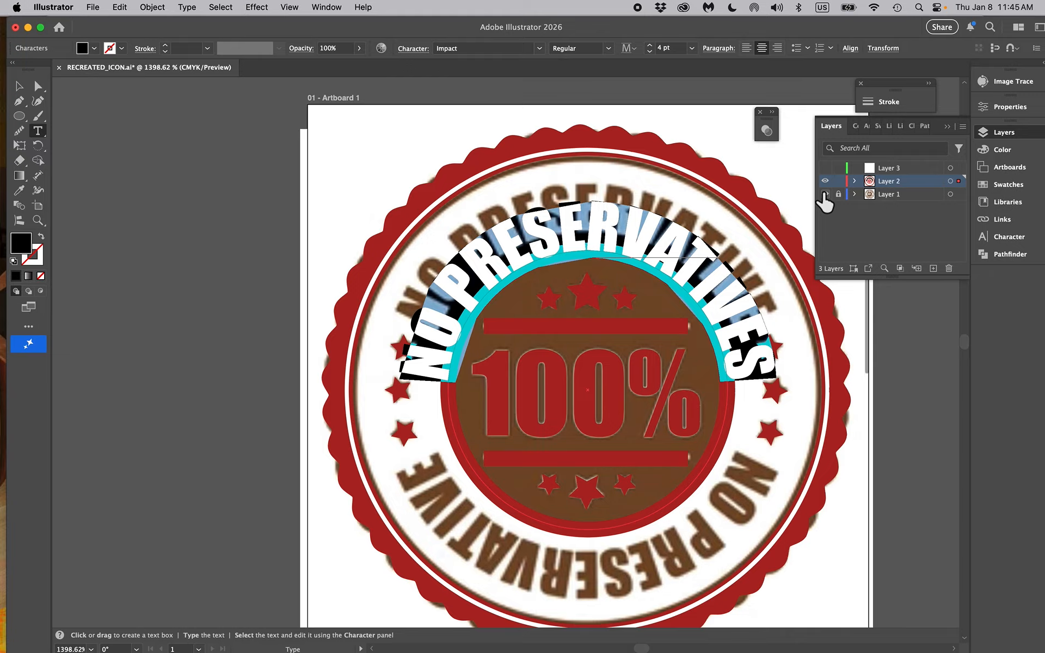
Bring up the Character settings and float them separately beside the badge artwork
left_click(824, 194)
left_click(326, 8)
left_click(593, 529)
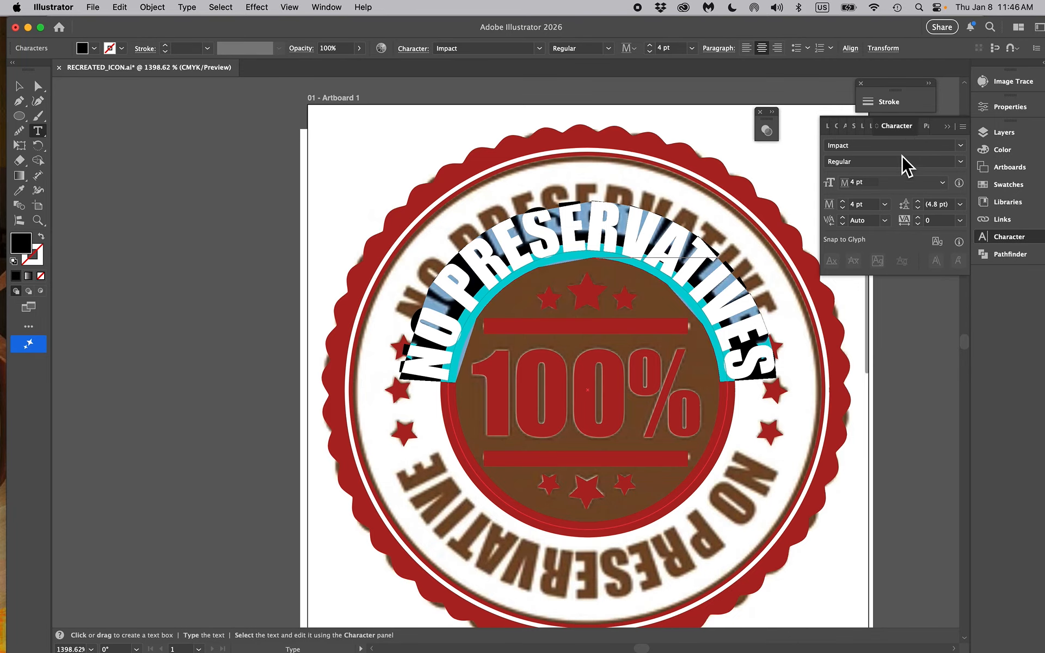
left_click_drag(904, 129, 858, 307)
left_click(947, 127)
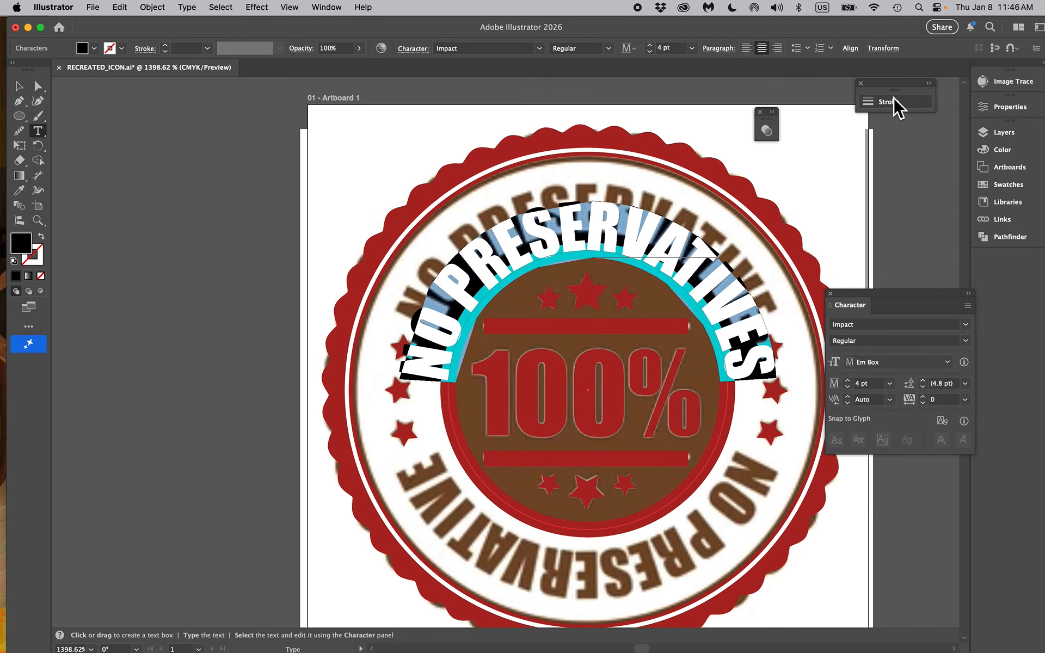
Close the floating Stroke settings and show the full set of character options
left_click(862, 84)
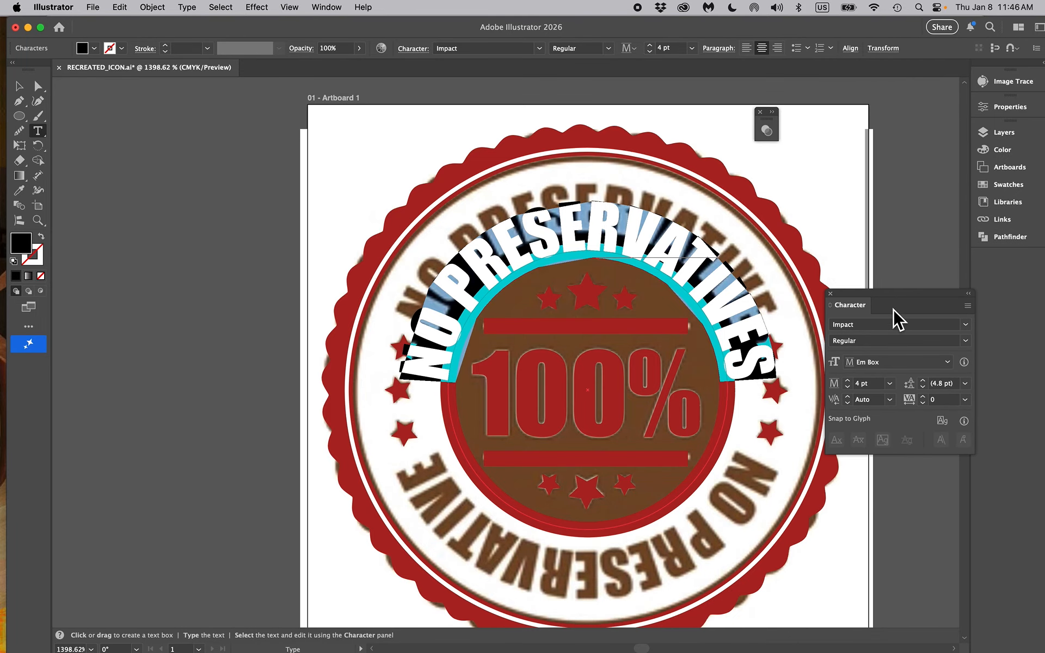
left_click(968, 306)
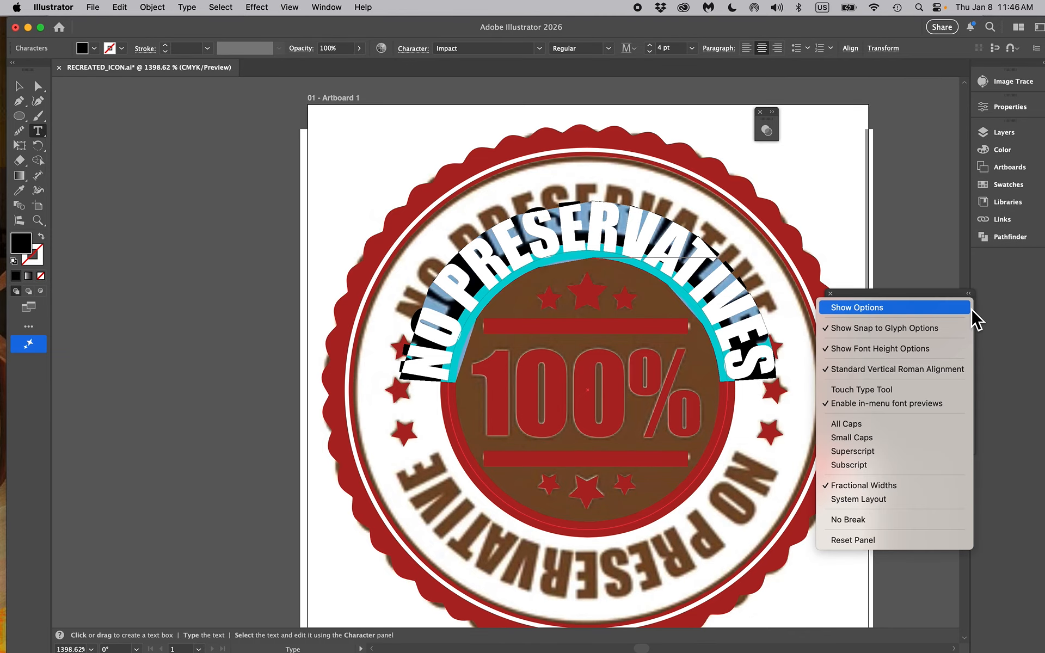
left_click(944, 308)
Set the baseline shift of the curved NO PRESERVATIVES text to 1 pt and its tracking to -6
left_click(852, 436)
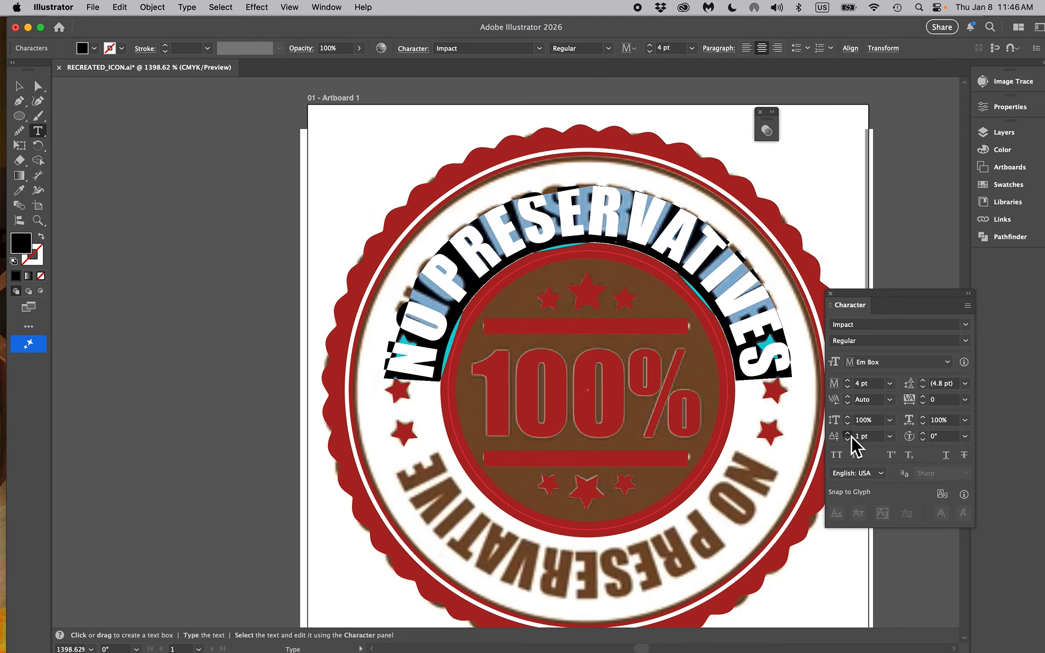
left_click(851, 436)
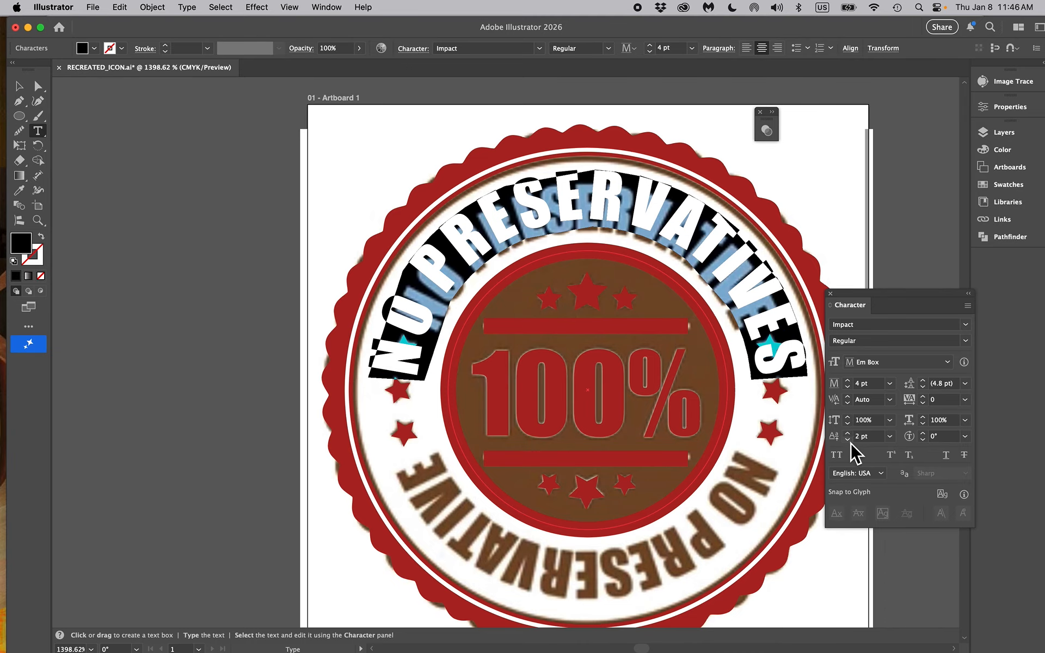
left_click(851, 441)
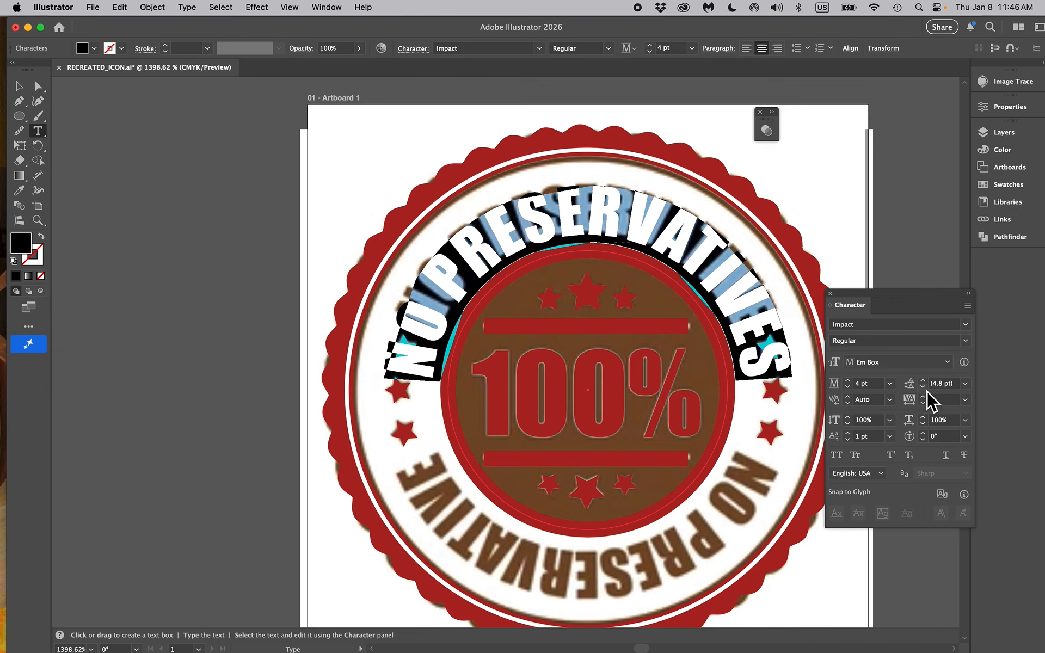
left_click(926, 404)
left_click(927, 405)
left_click(927, 405)
left_click(927, 405)
left_click(926, 405)
left_click(927, 405)
Select the entire NO PRESERVATIVES text and tighten its tracking to -66
left_click(601, 204)
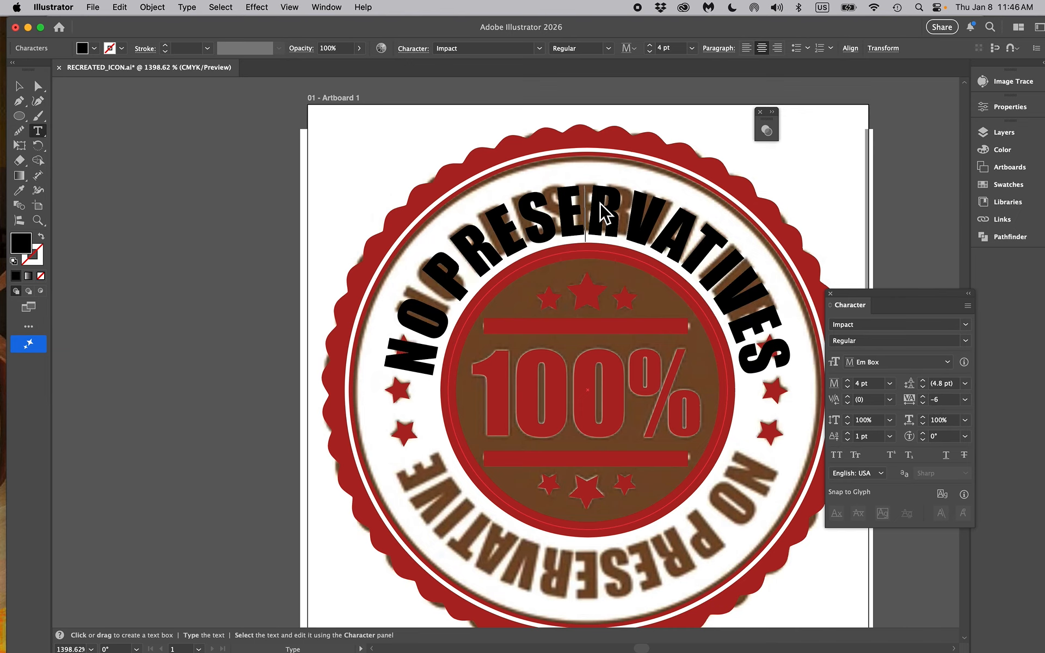
key("super+a")
key("alt+Left")
key("alt+Left")
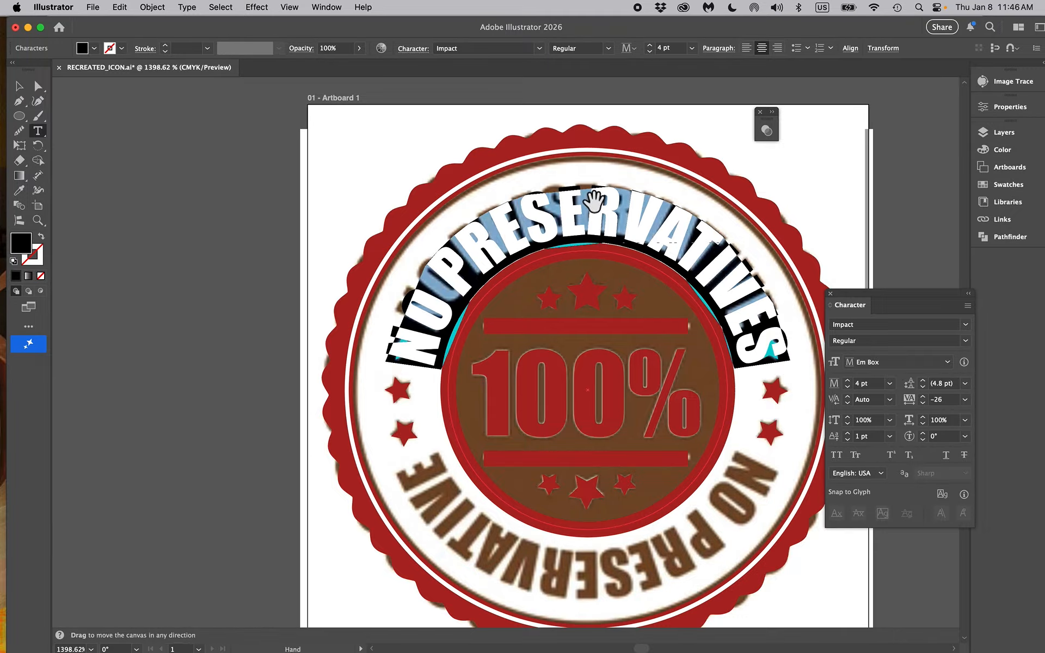
key("alt+Left")
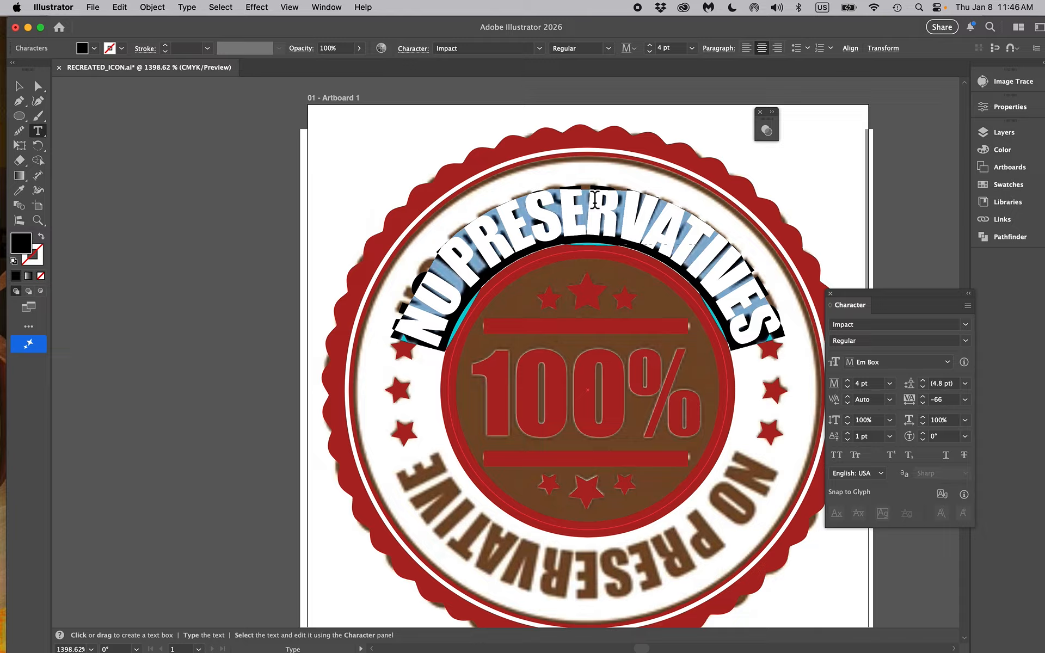
key("alt+Left")
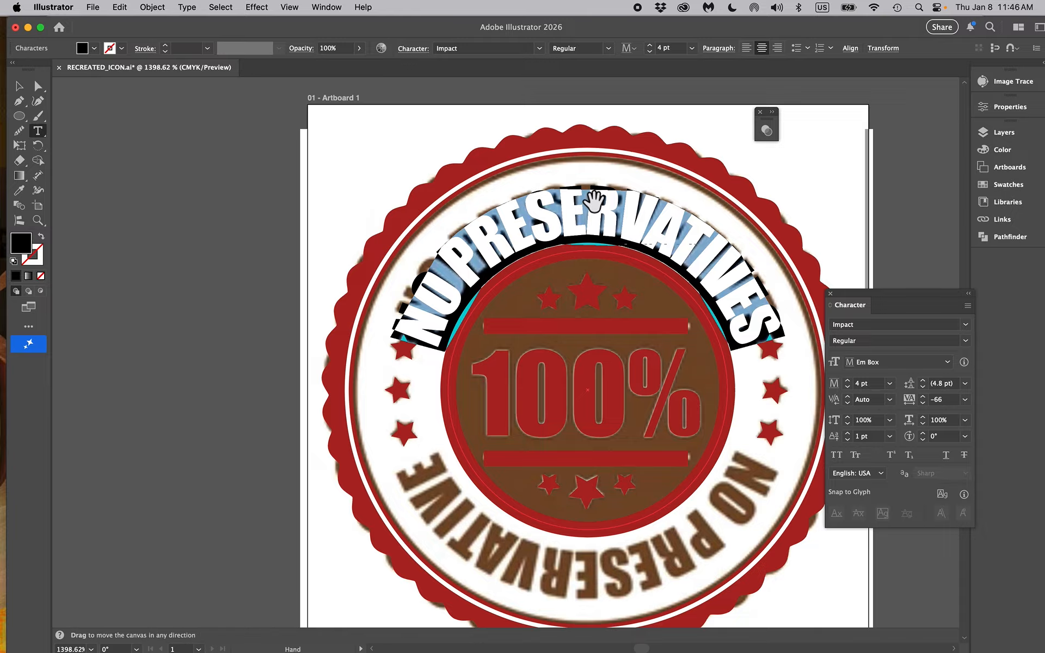
Tighten the tracking of the curved text further to -77
left_click(927, 397)
left_click(927, 397)
left_click(926, 398)
left_click(926, 397)
left_click(927, 398)
left_click(926, 397)
left_click(926, 398)
left_click(927, 397)
left_click(926, 398)
Set the baseline shift of the curved NO PRESERVATIVES text to 1.5 pt
left_click(856, 439)
key("Up")
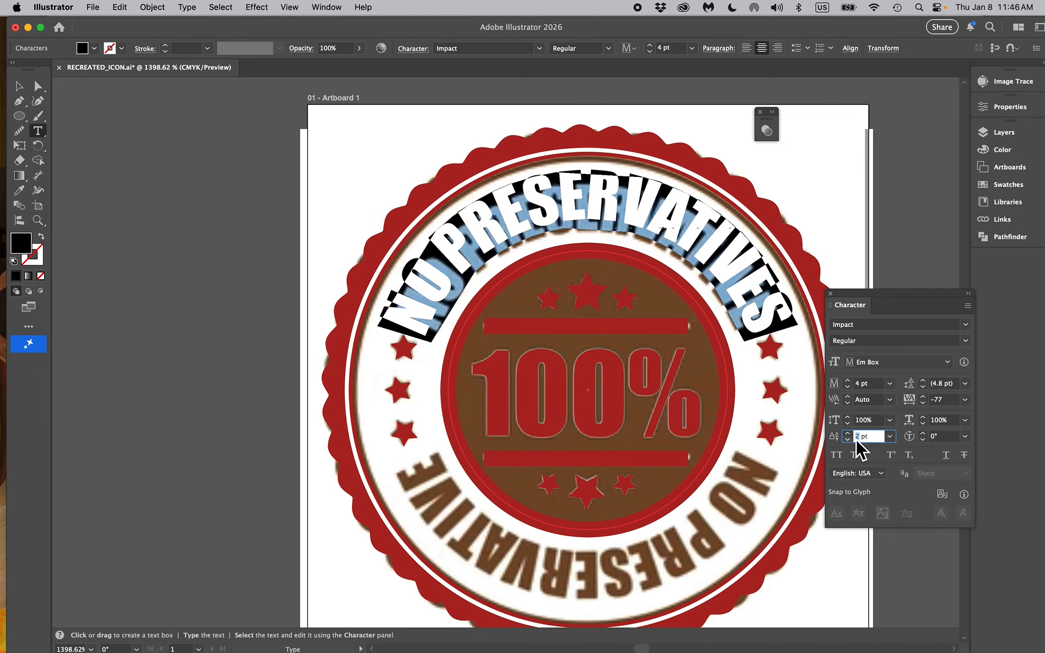
type("1.5")
left_click(847, 439)
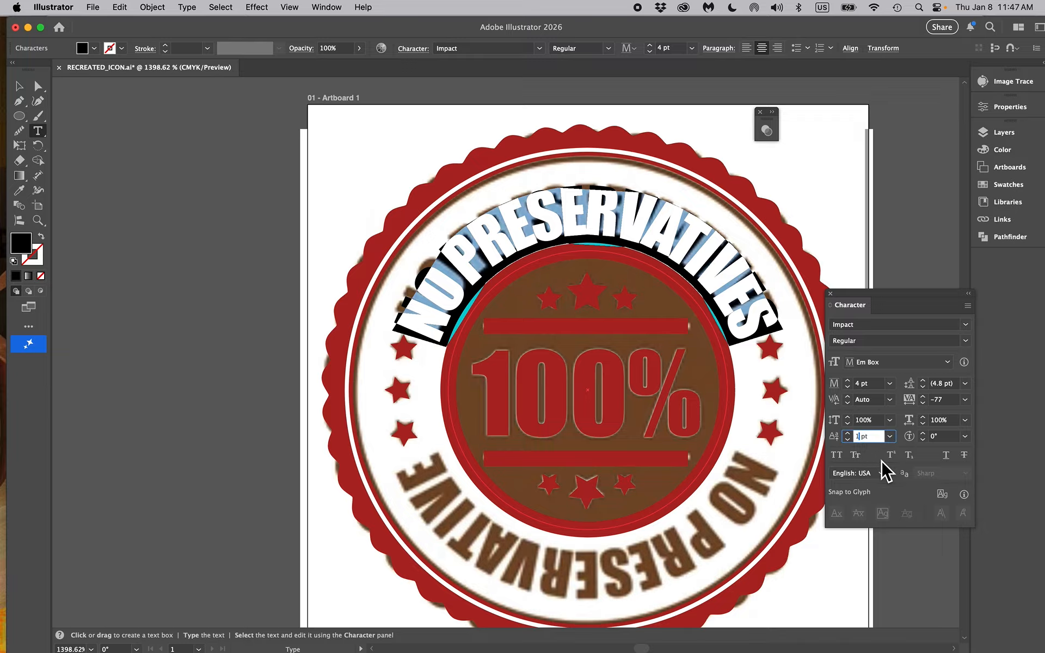
type(".25")
key("Return")
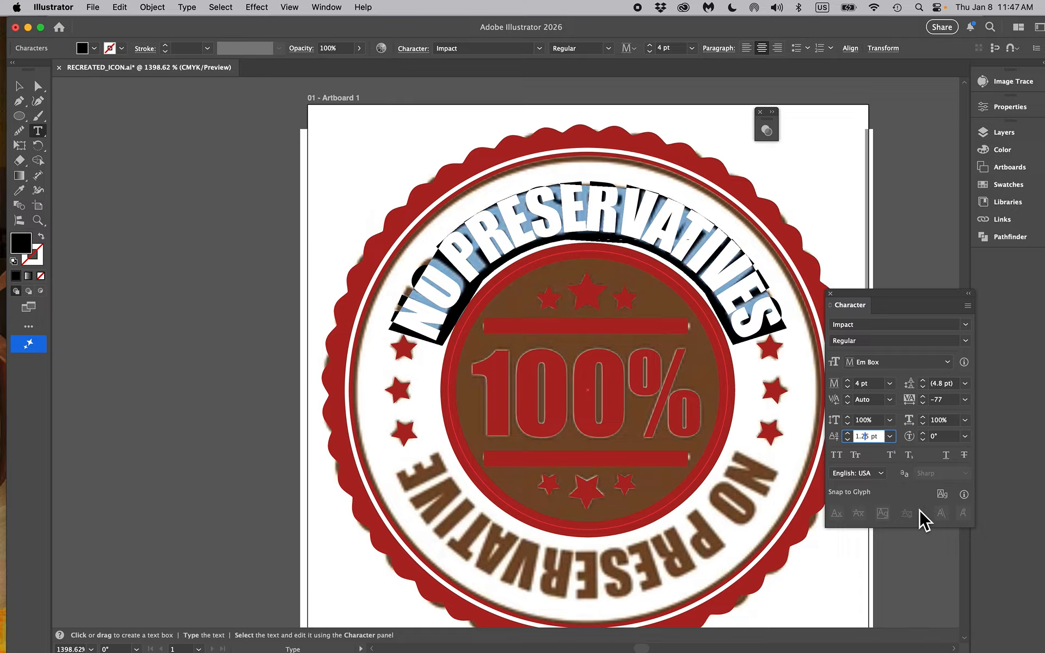
key("BackSpace")
key("Return")
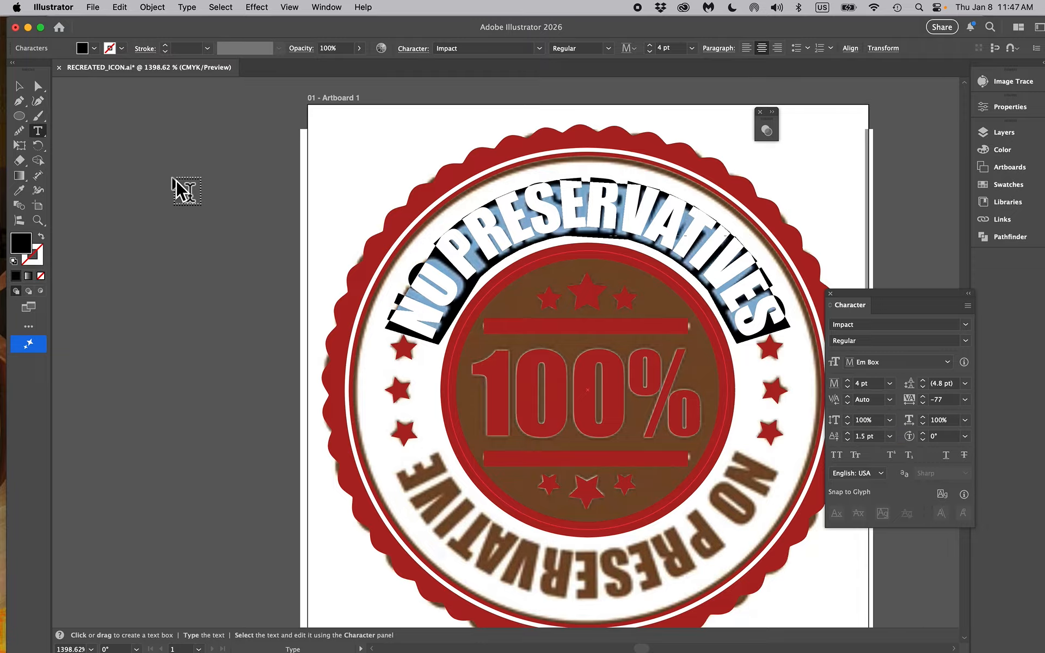
Select the whole curved text again and reduce its tracking to -87
left_click(429, 294)
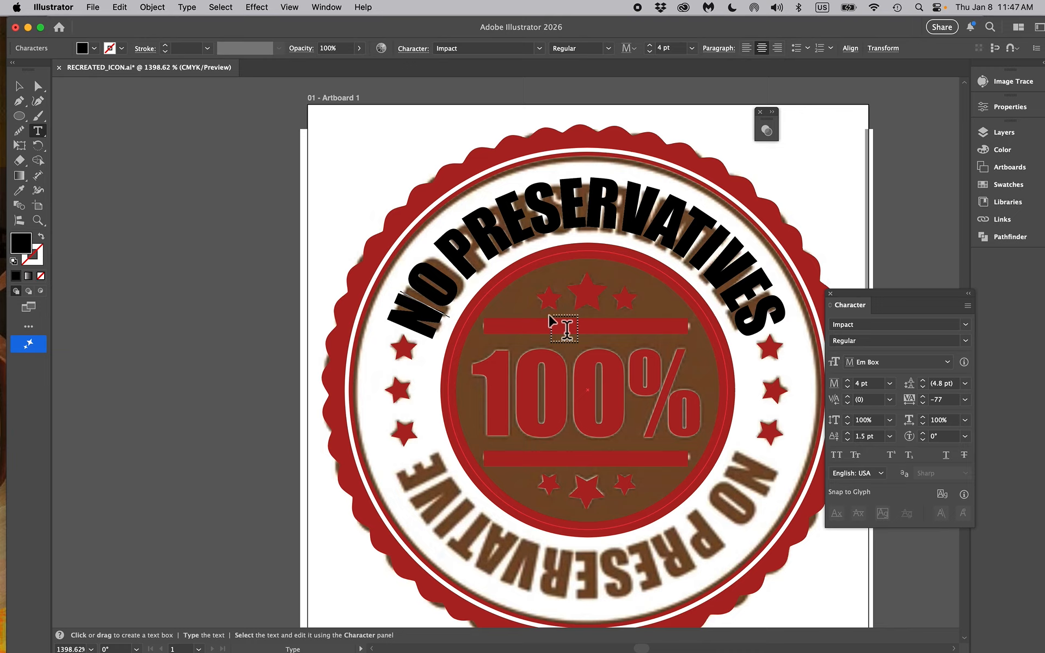
key("super+a")
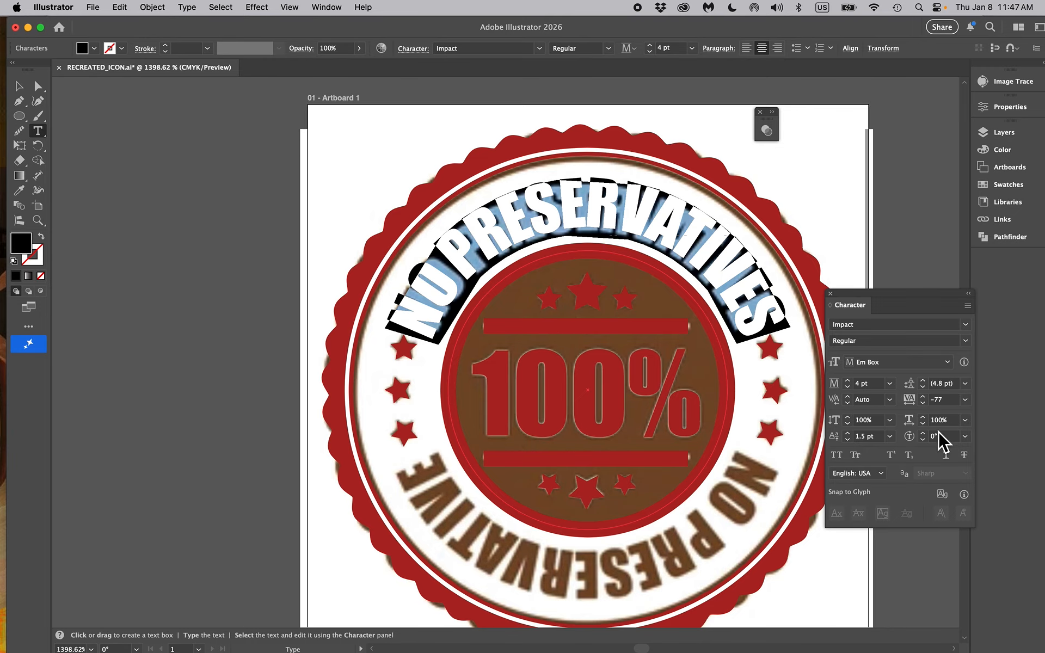
left_click(926, 406)
left_click(927, 407)
left_click(926, 407)
left_click(926, 407)
left_click(927, 406)
left_click(927, 407)
left_click(926, 406)
left_click(926, 407)
left_click(926, 407)
left_click(926, 407)
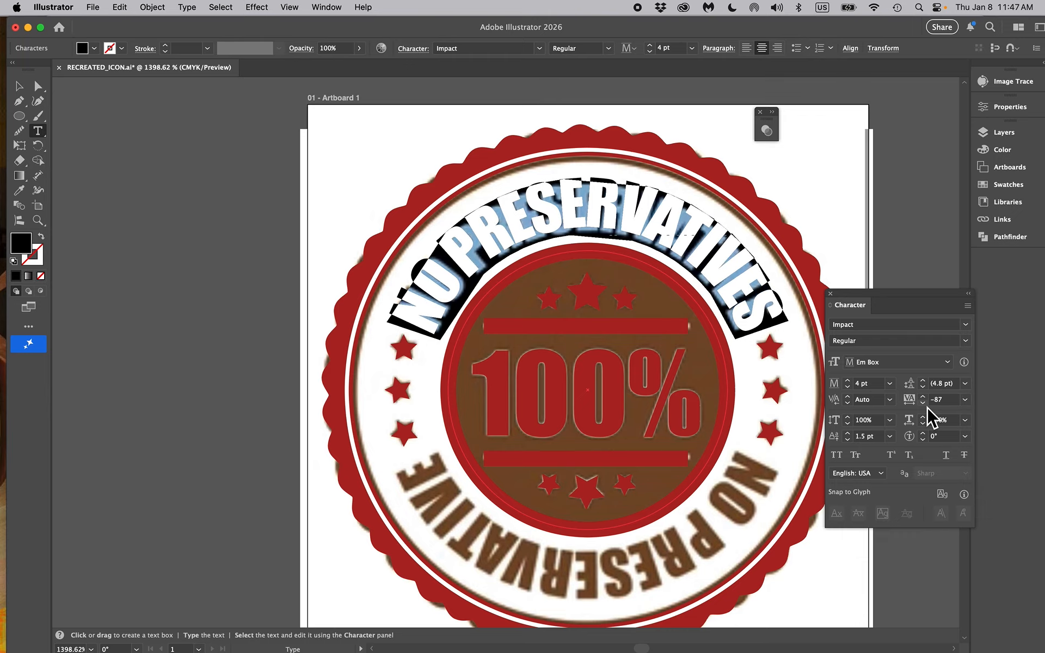
Adjust the kerning between the N and the O in the word NO
left_click(444, 258)
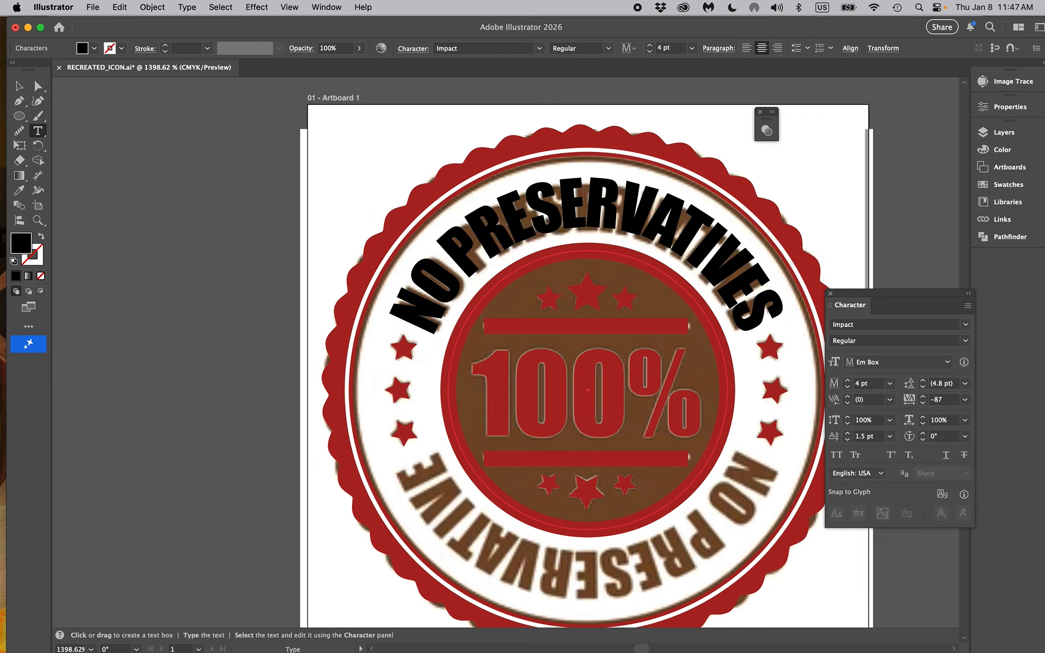
key("space")
key("alt+Right")
key("alt+Left")
key("alt+Left")
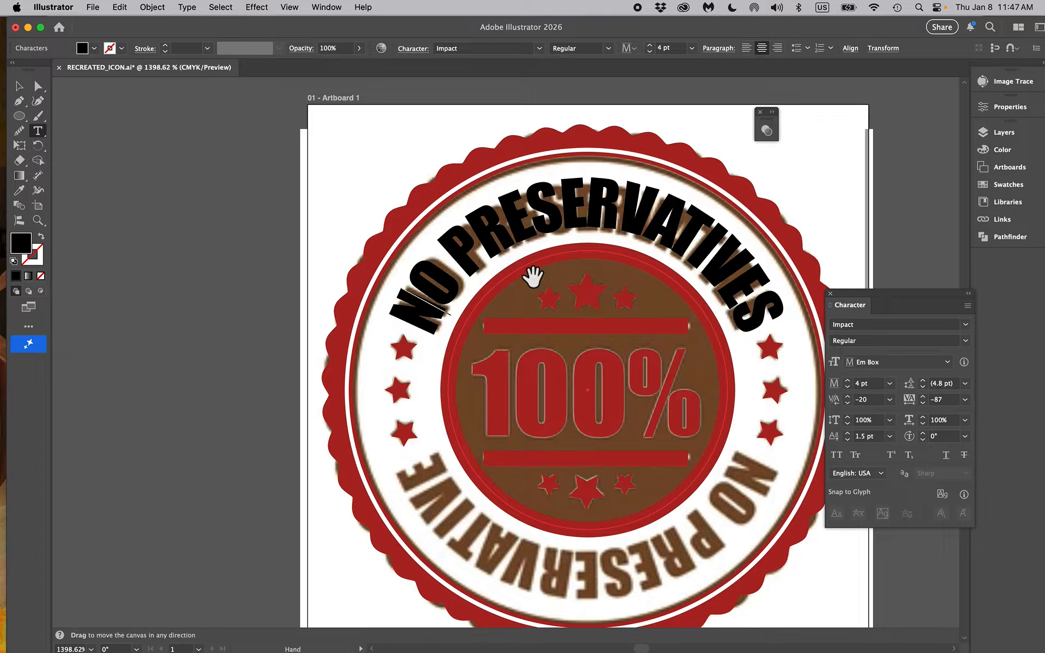
key("alt+Right")
key("alt+Right")
key("alt+Right")
key("alt+Right")
key("alt+Right")
key("alt+Right")
Fine-tune the kerning of the gap between the words NO and PRESERVATIVES
key("Right")
key("Right")
key("Right")
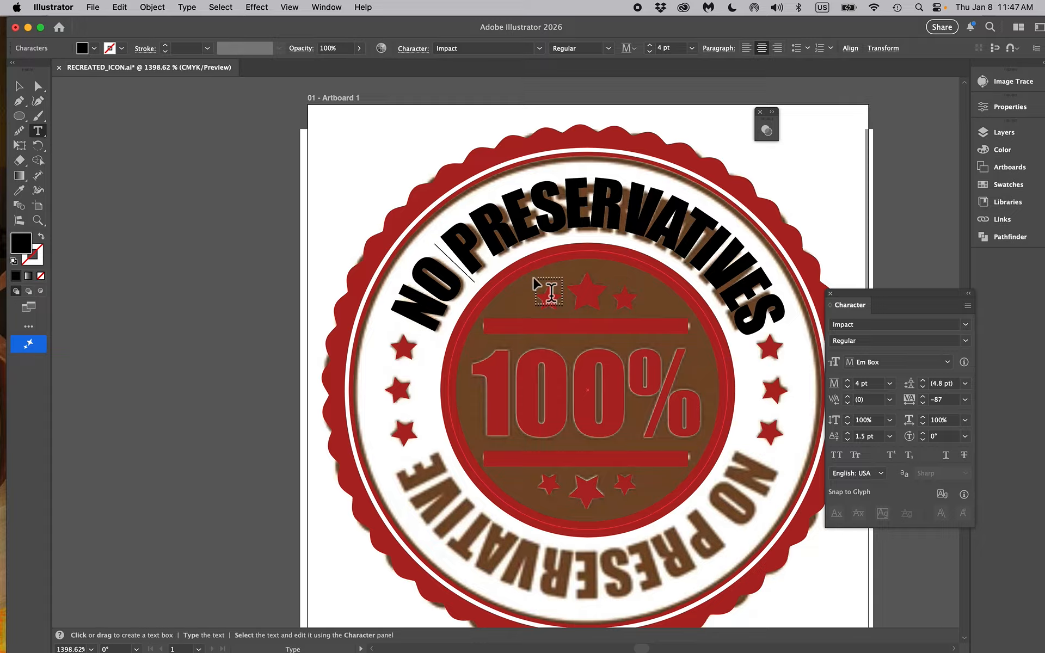
key("Left")
key("alt+Right")
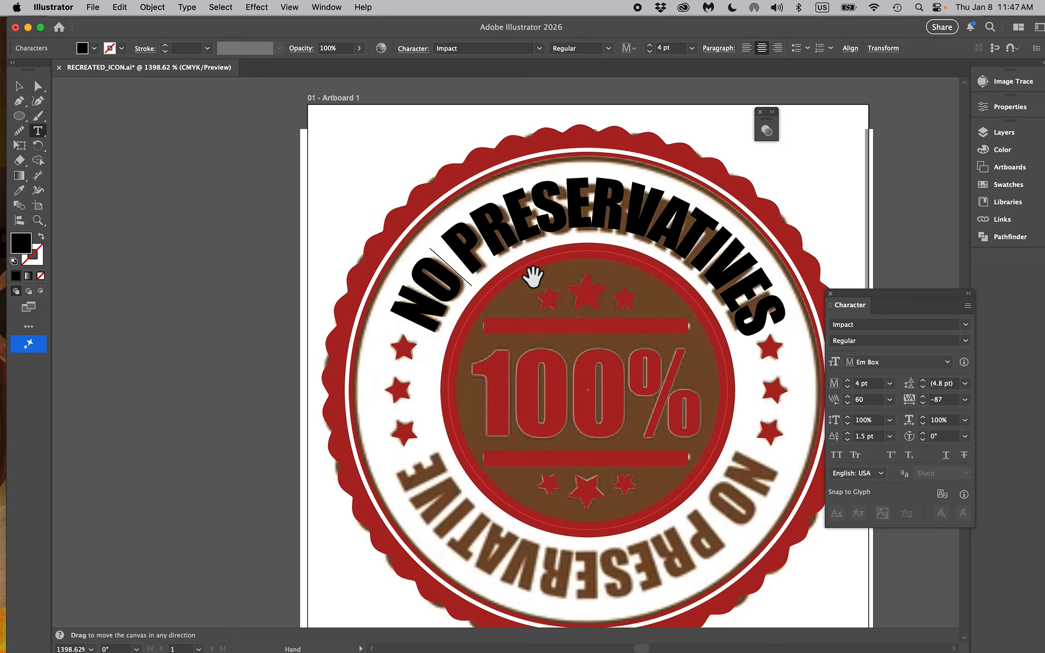
key("alt+Left")
key("alt+Left")
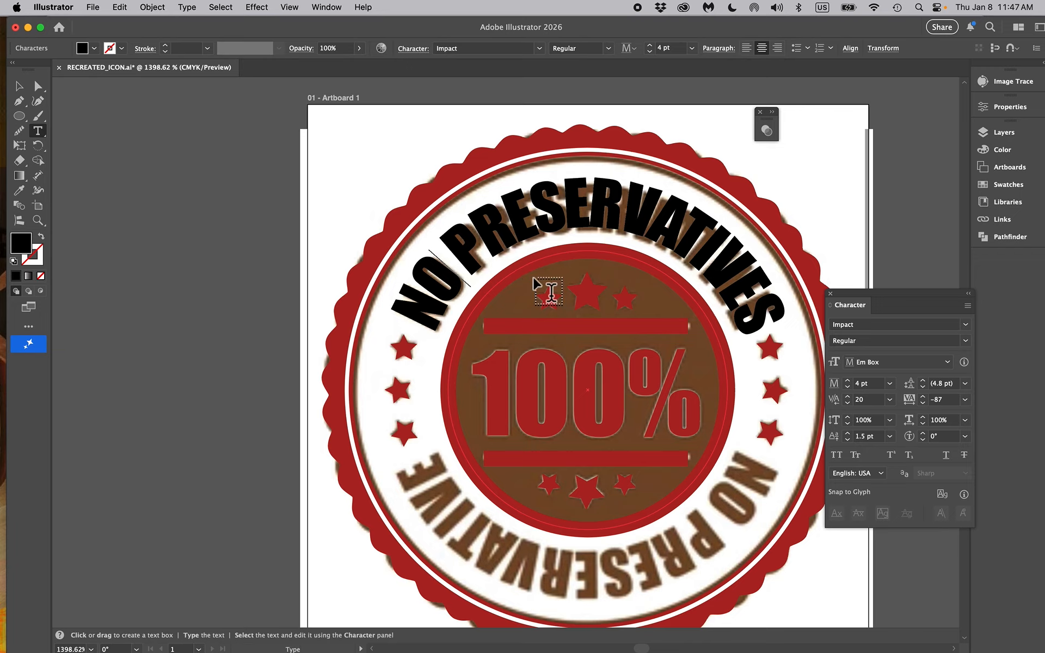
key("Right")
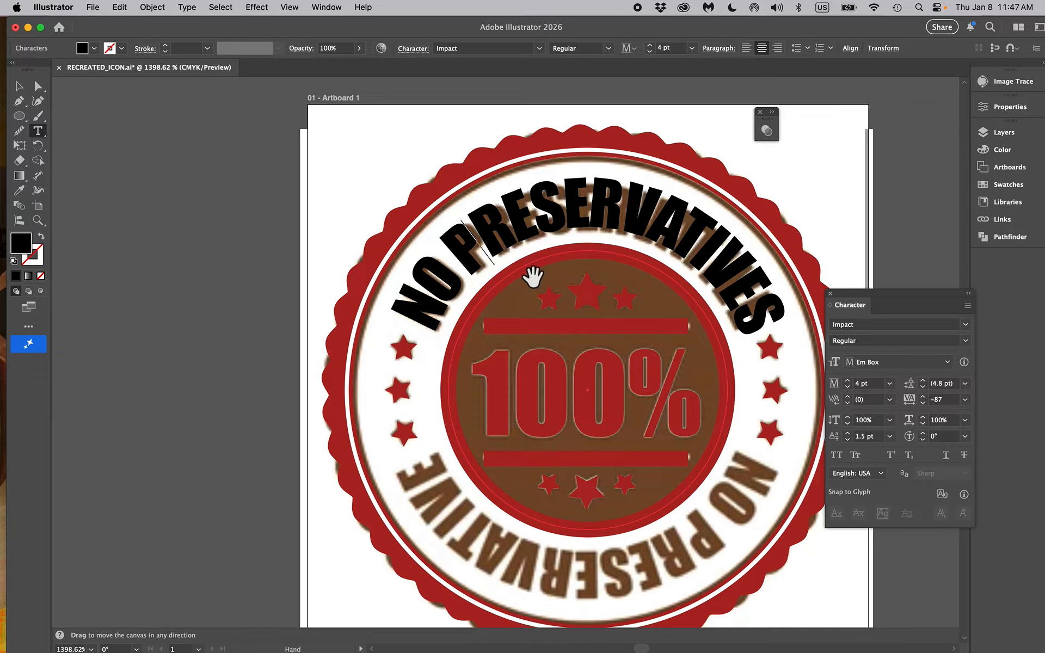
key("Left")
key("Escape")
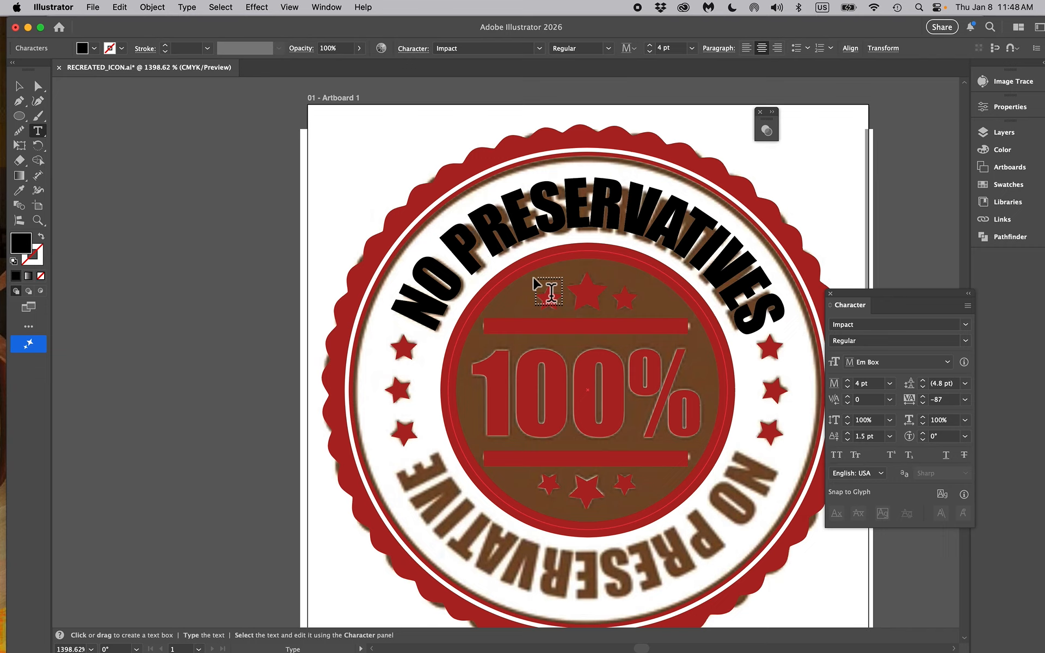
key("Right")
key("Right")
key("Right")
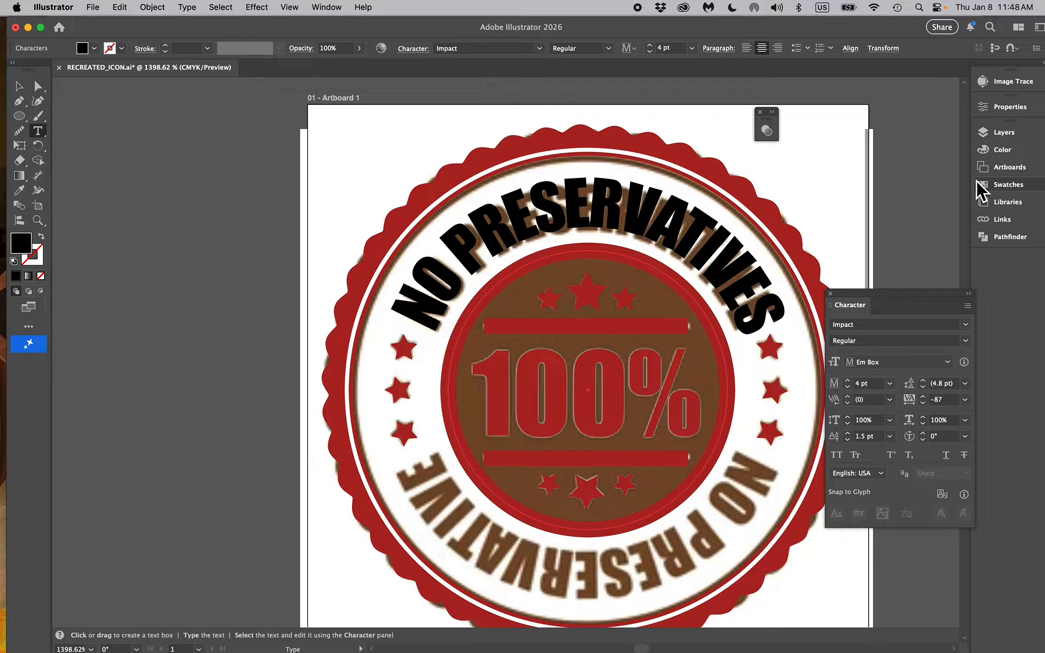
Collapse the Character settings and hide Layer 1, which holds the original reference image
left_click(969, 295)
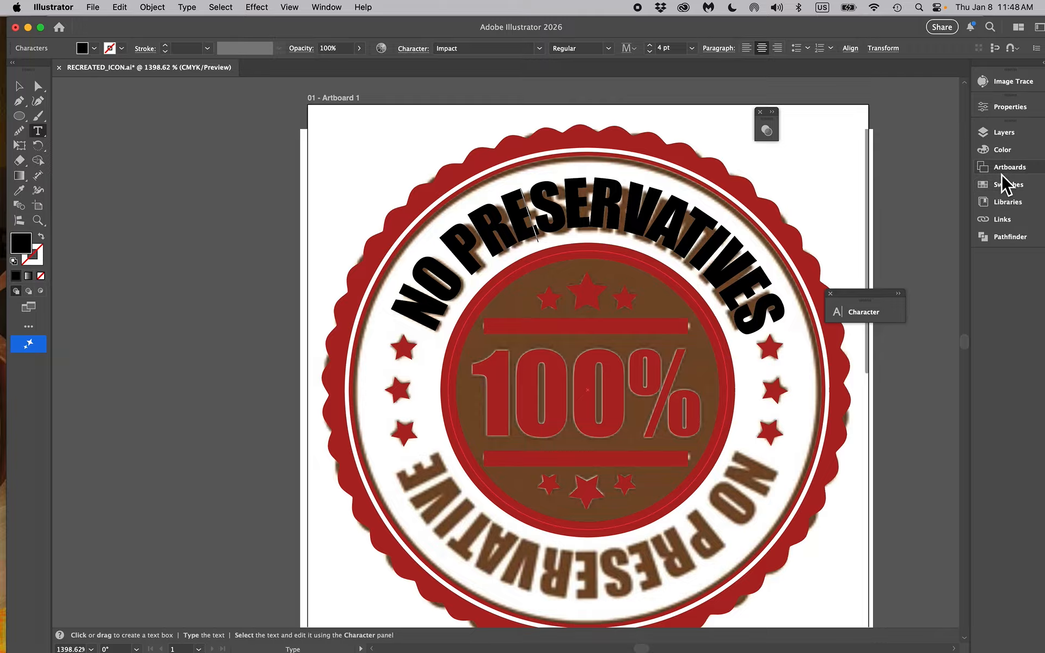
left_click(991, 133)
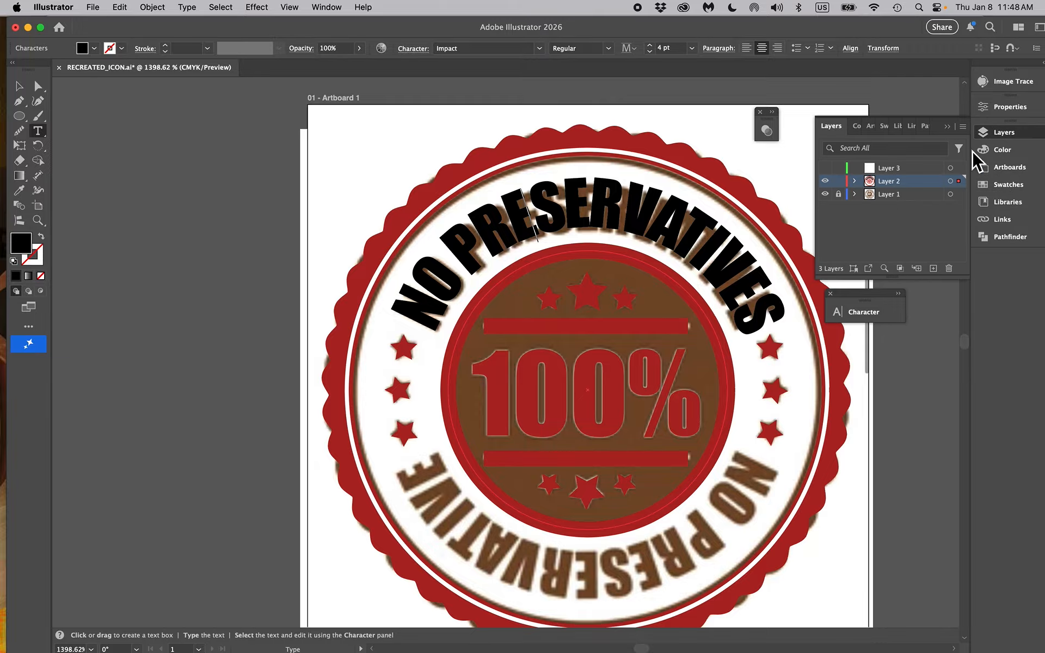
left_click(826, 194)
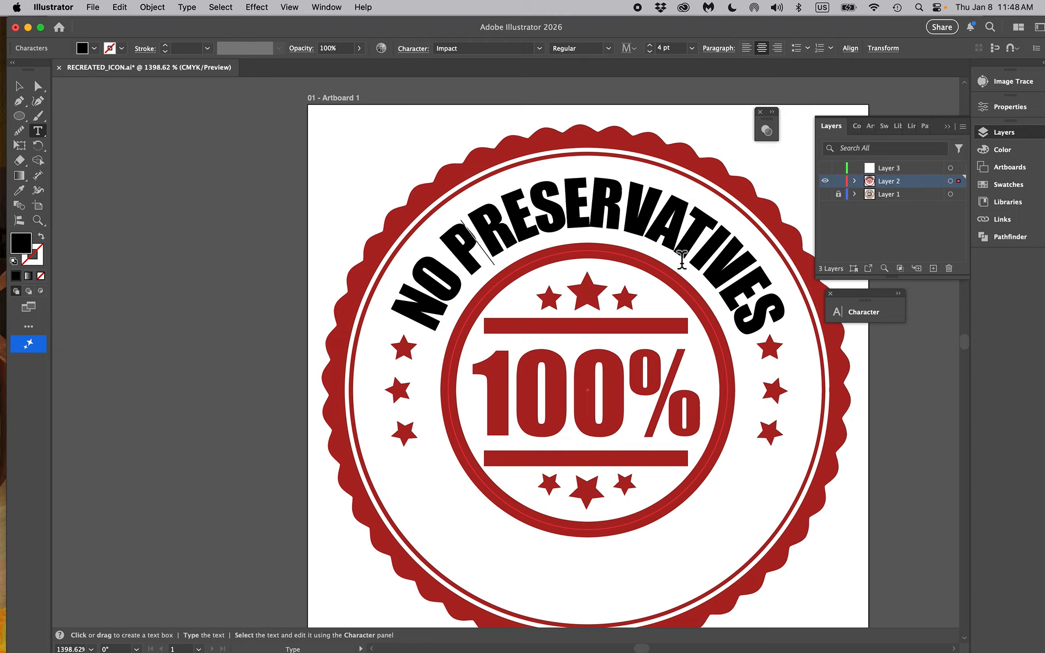
Set the font size of the entire curved text to 3.5 pt and loosen its tracking slightly
key("space")
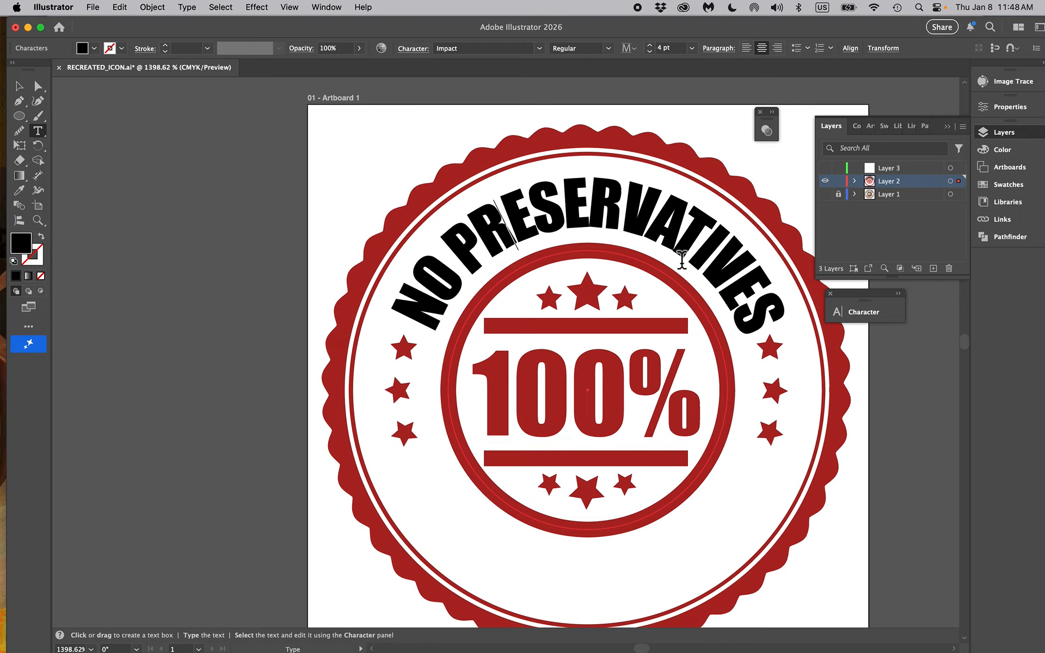
key("Right")
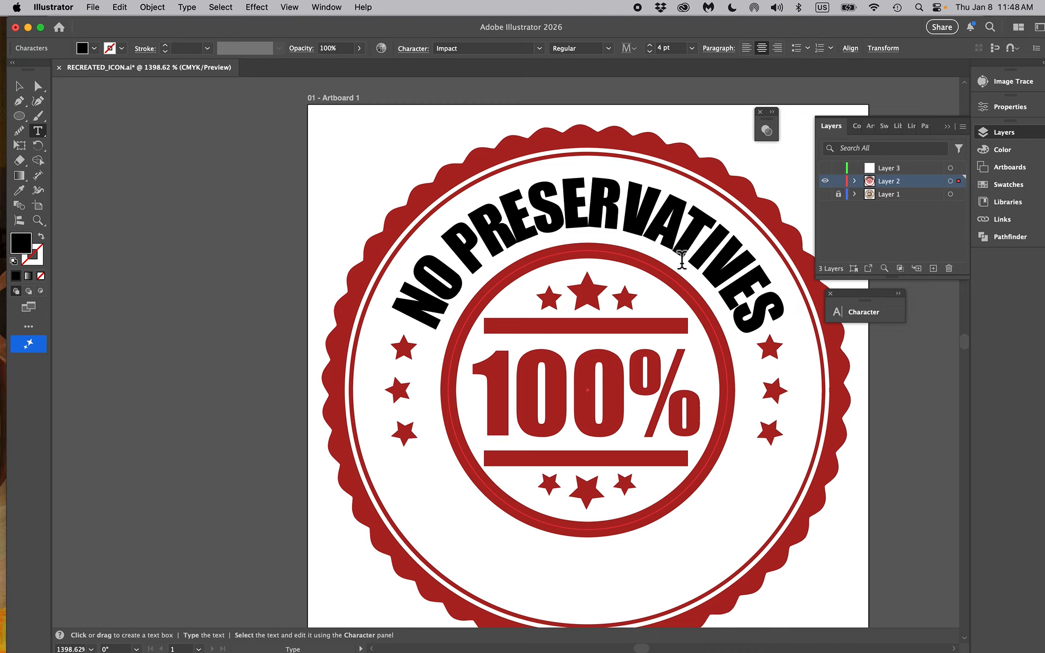
key("super+a")
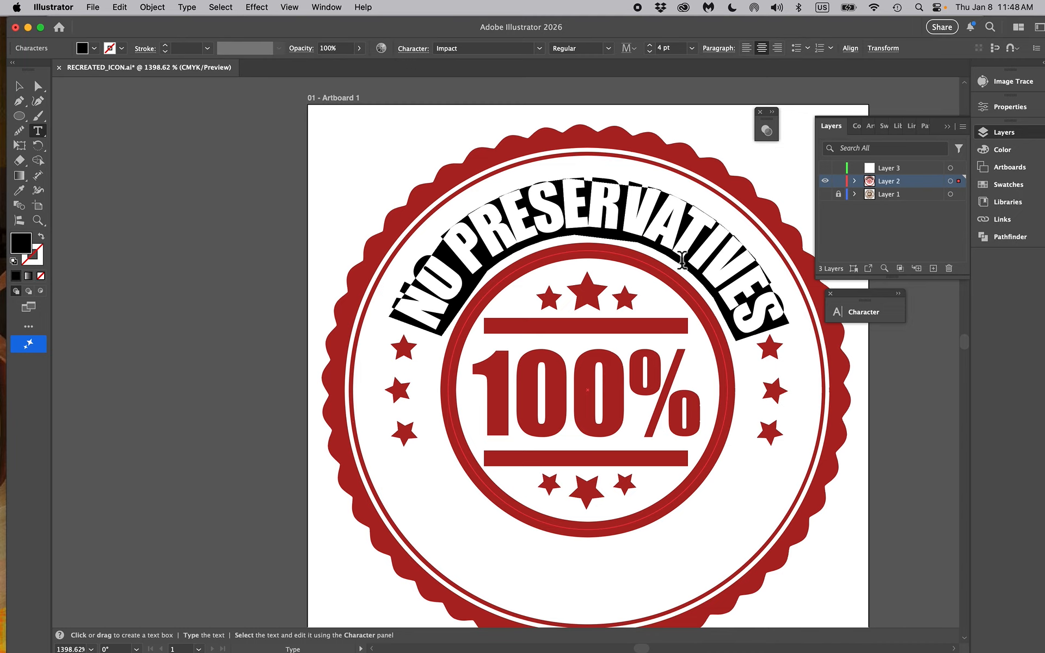
left_click(675, 49)
type("3.5")
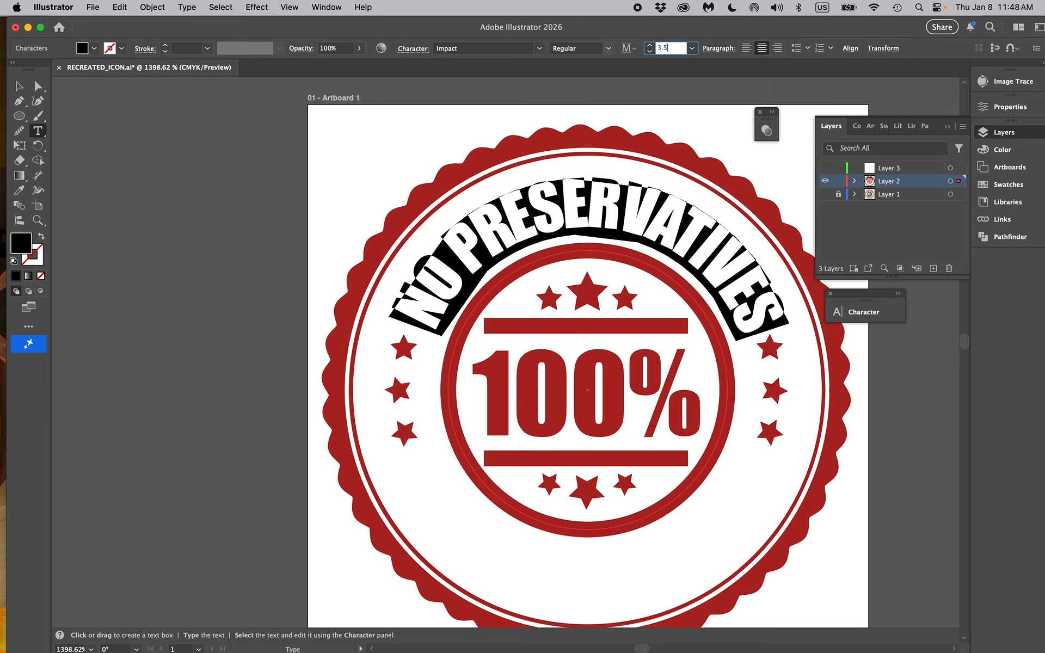
key("Return")
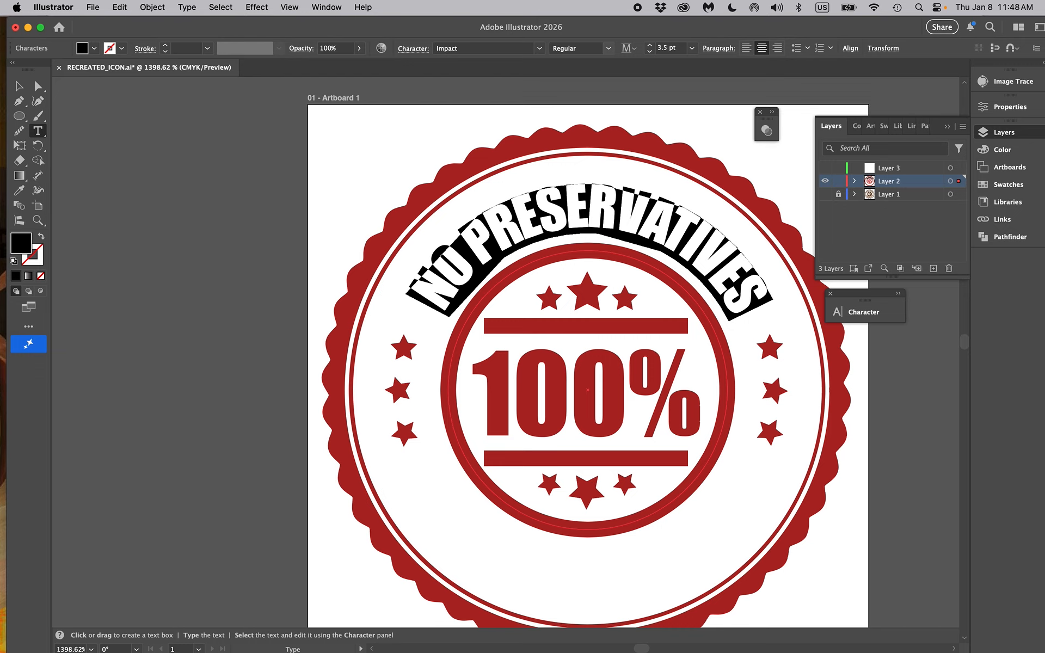
key("alt+Right")
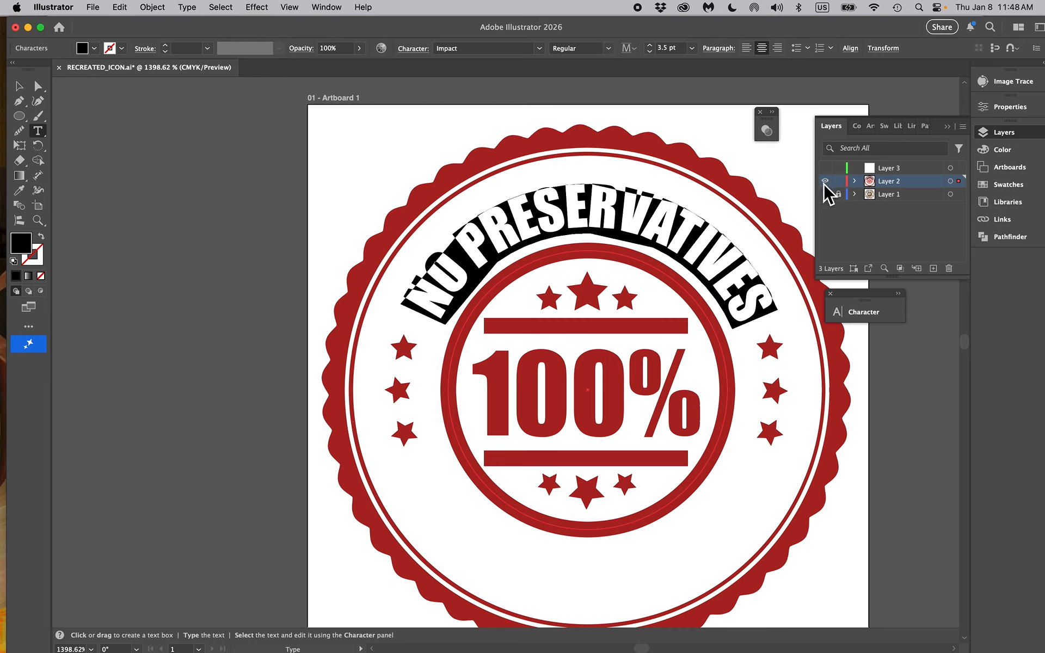
Slide the NO PRESERVATIVES text slightly counterclockwise along its circular path, deselect it and show Layer 1
left_click_drag(590, 245, 580, 245)
left_click(633, 220)
key("super+a")
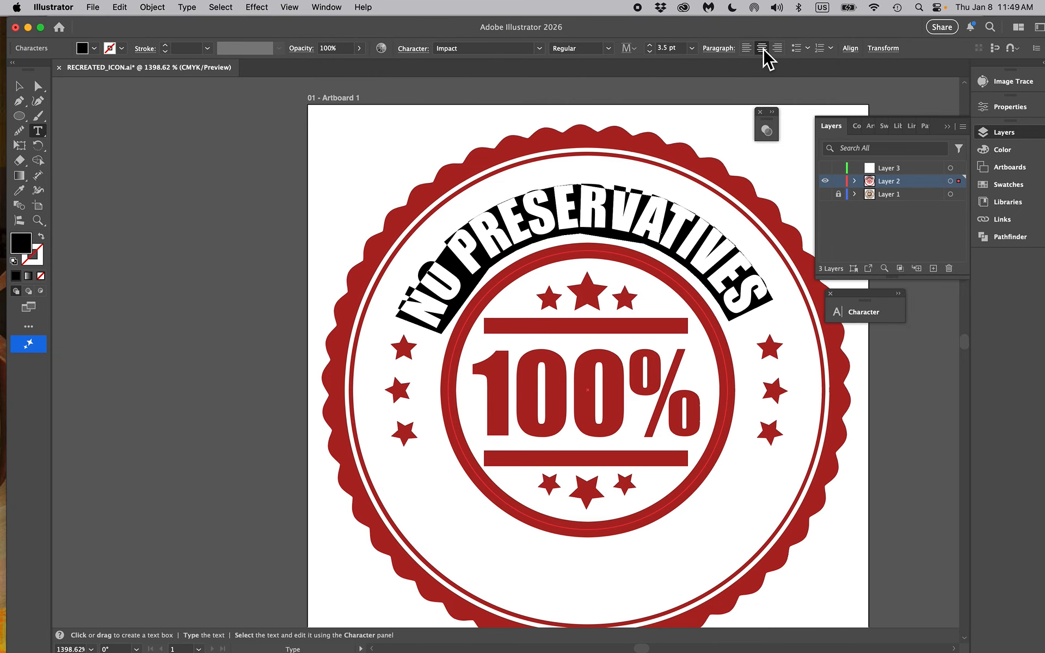
left_click(20, 86)
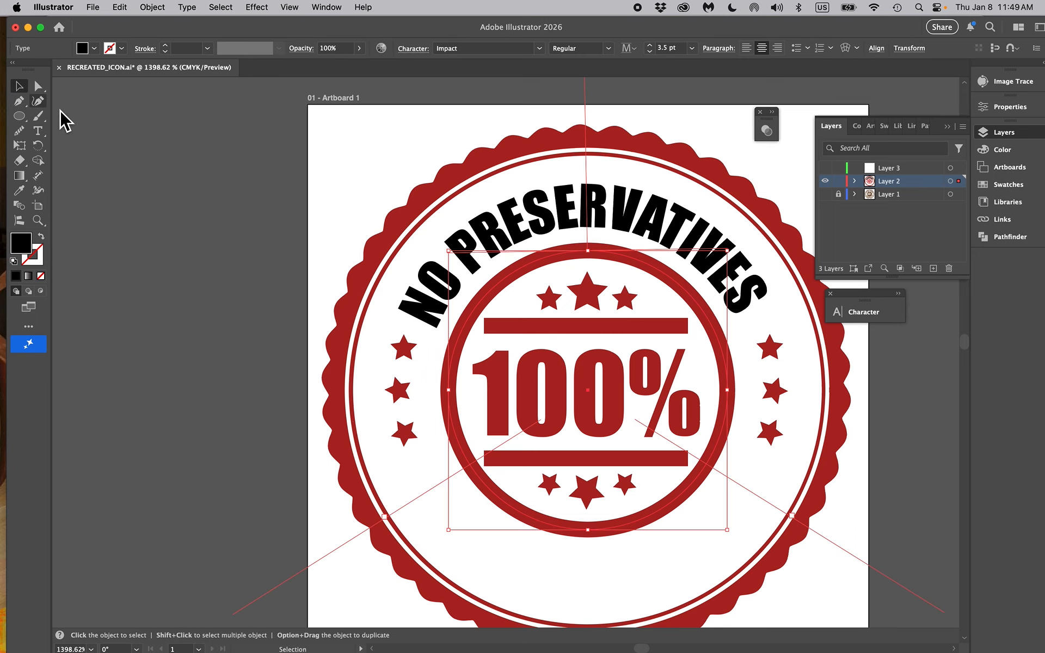
left_click(233, 215)
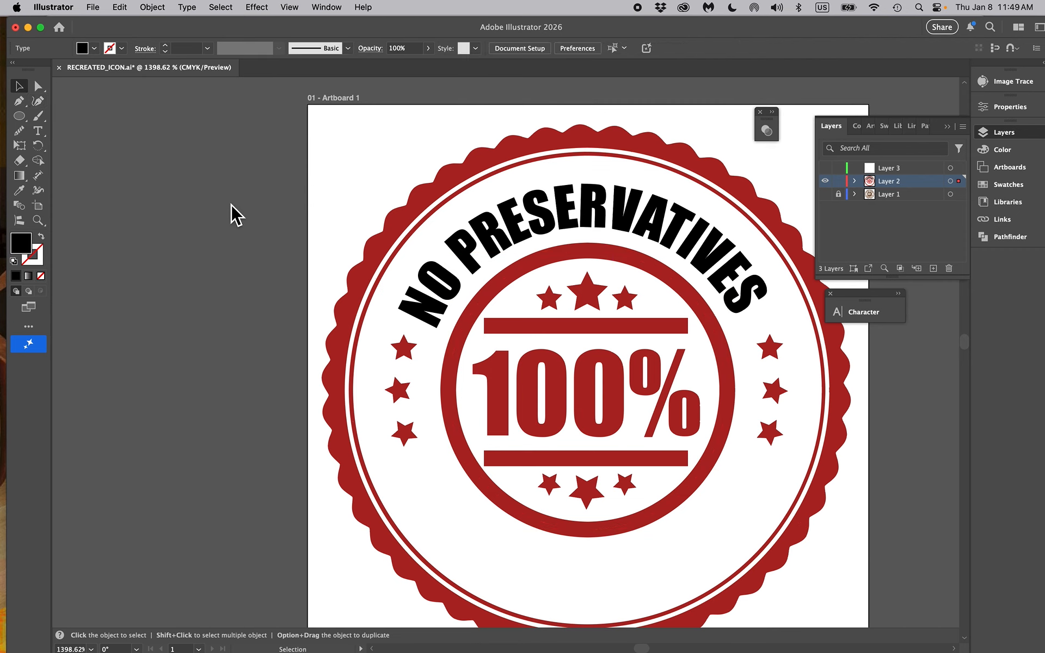
left_click(825, 194)
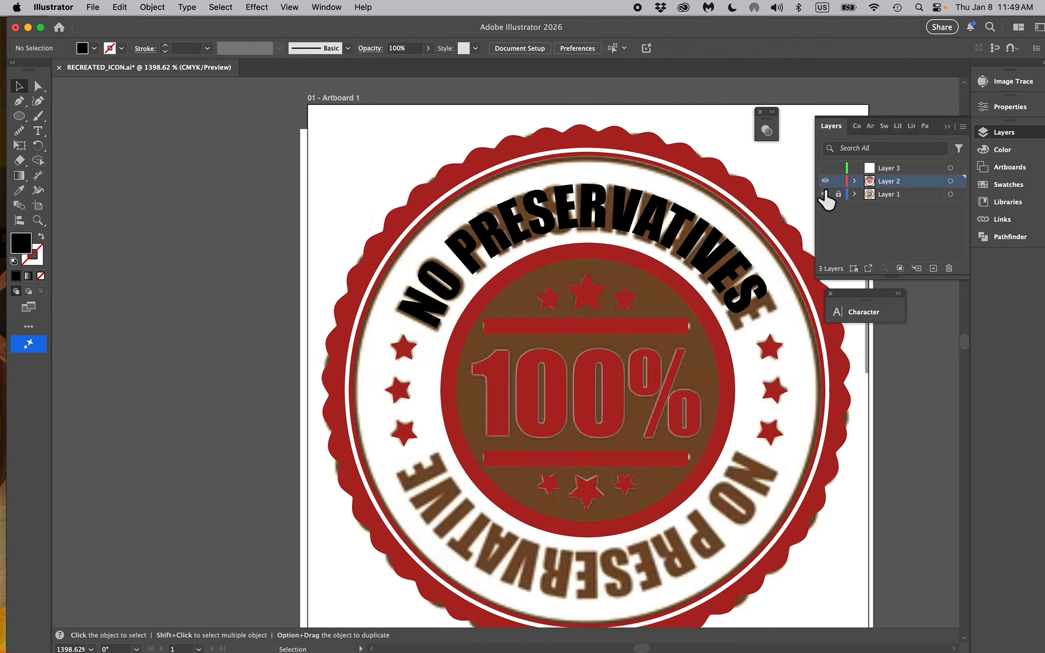
Duplicate the curved NO PRESERVATIVES text in place and flip the copy to the inside of the circle's lower arc
left_click(683, 222)
key("a")
key("v")
left_click(683, 223, "shift")
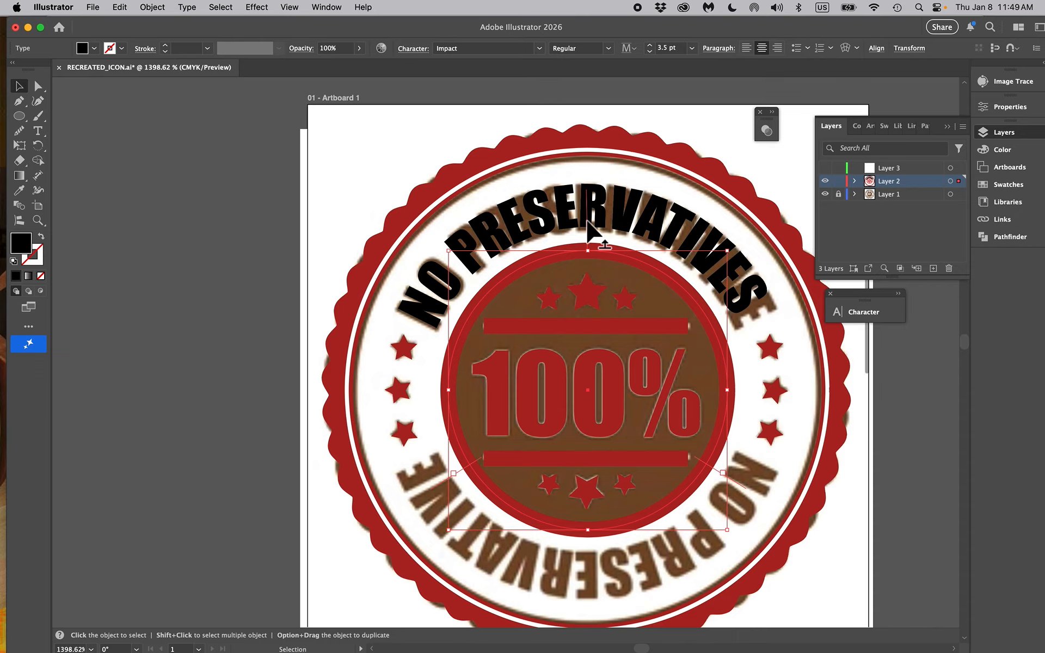
left_click(588, 240)
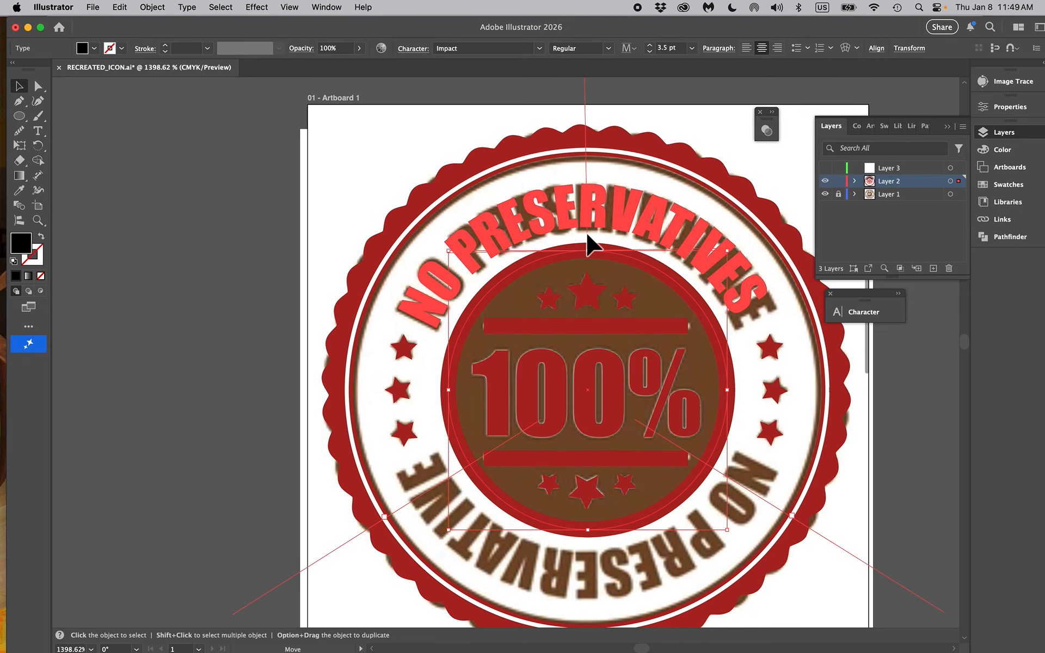
left_click_drag(587, 237, 586, 456)
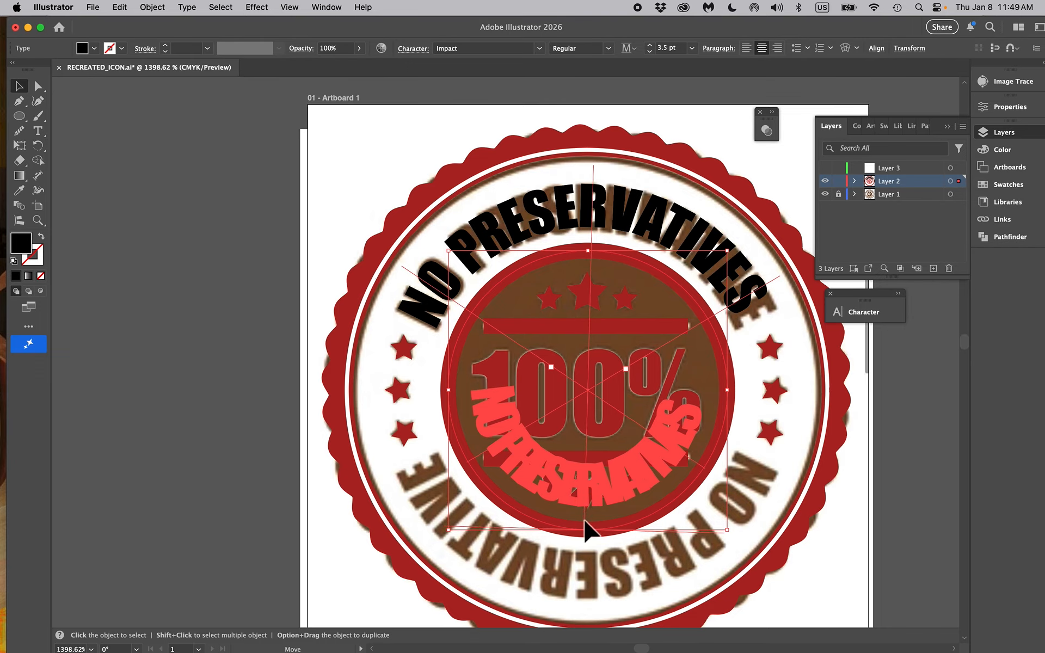
left_click_drag(586, 527, 586, 528)
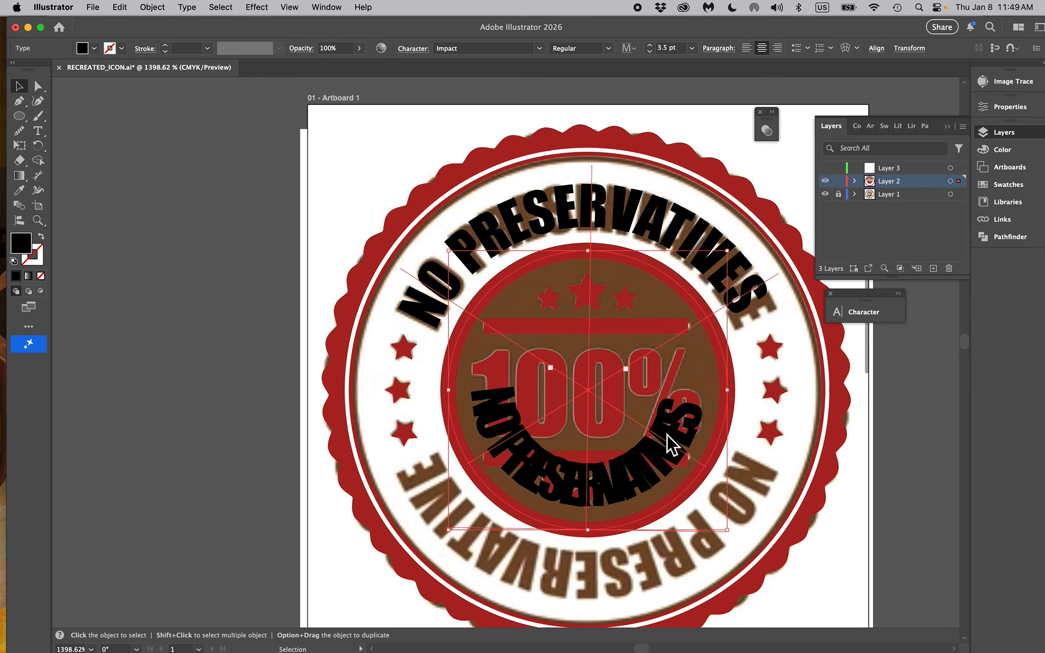
Try a baseline shift of -3 pt on the flipped text copy and delete that copy
left_click(888, 316)
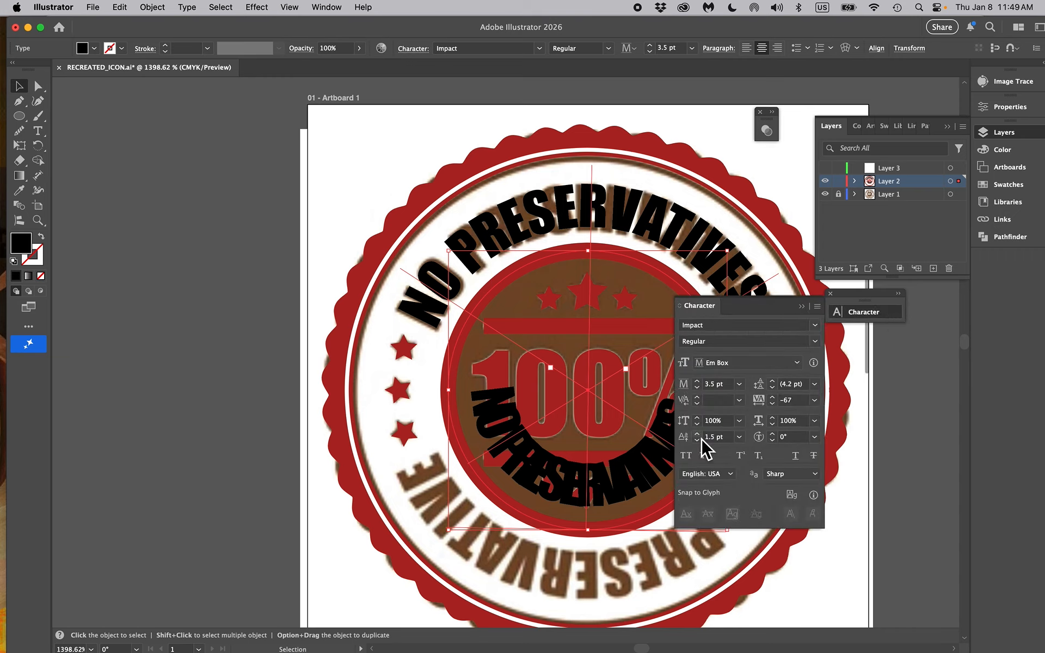
left_click_drag(756, 307, 908, 365)
left_click(849, 488)
left_click(849, 489)
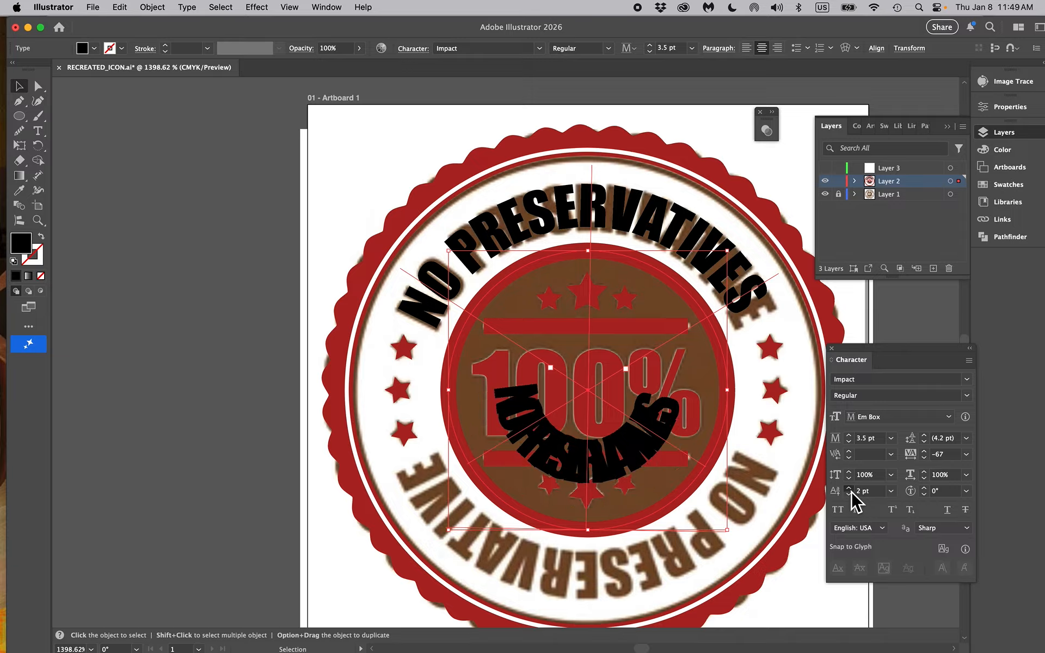
left_click(849, 494)
left_click(849, 493)
left_click(849, 494)
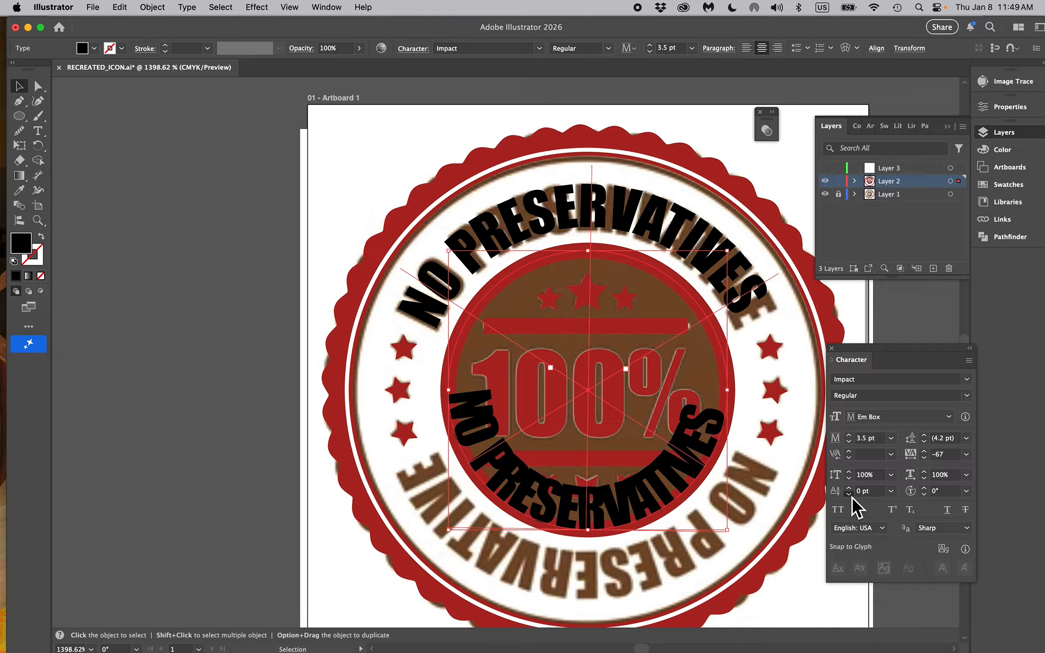
left_click(849, 493)
left_click(849, 494)
left_click(849, 493)
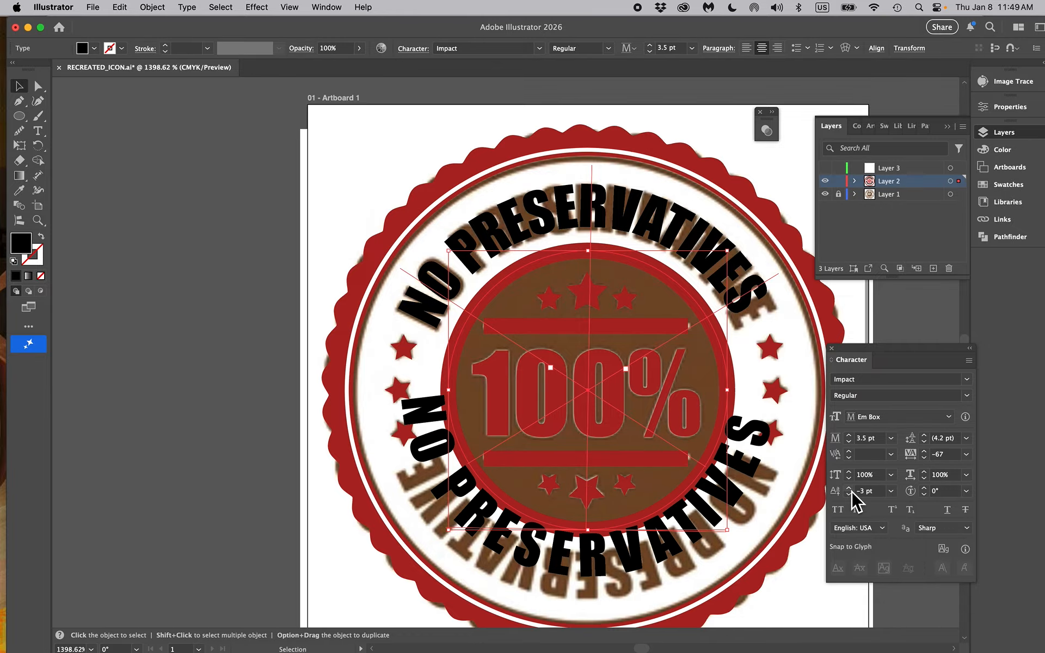
key("Delete")
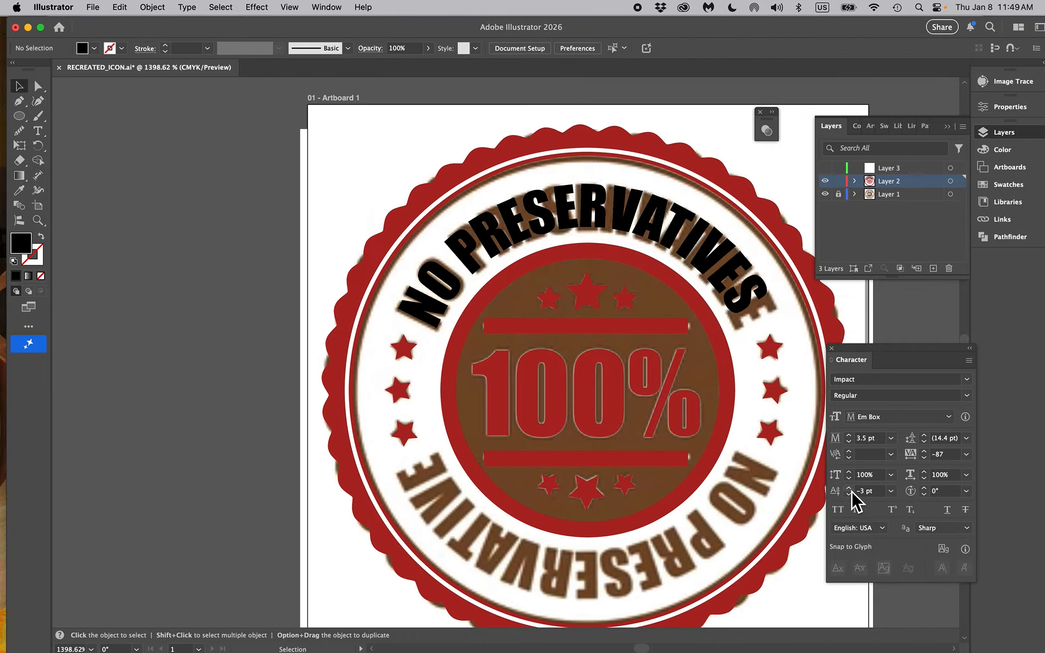
Select the original NO PRESERVATIVES text along the upper arc of the badge
left_click(701, 272)
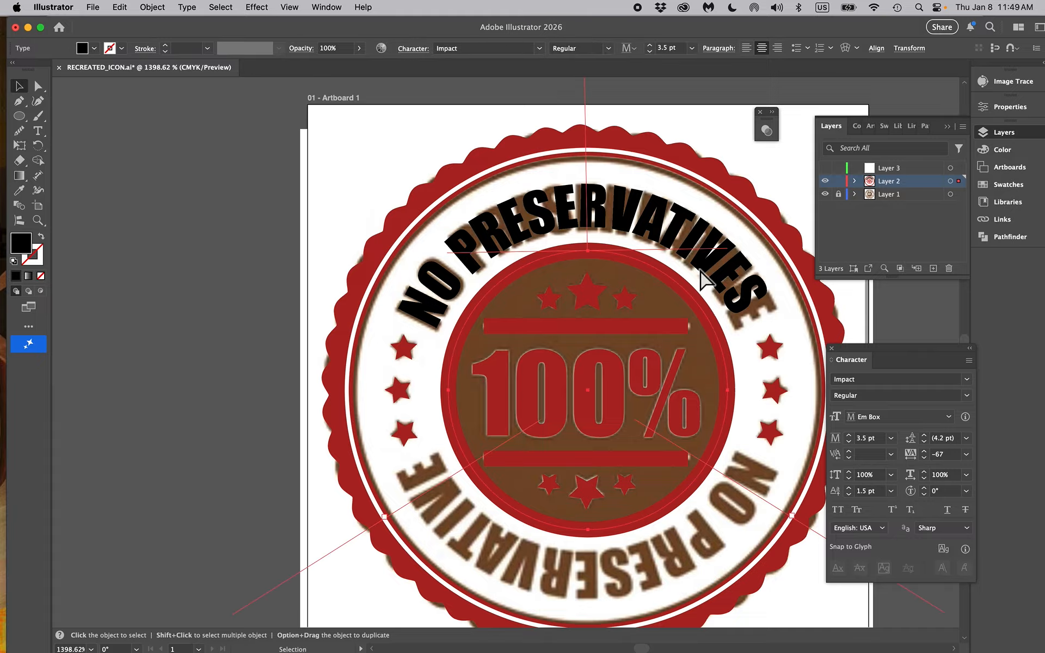
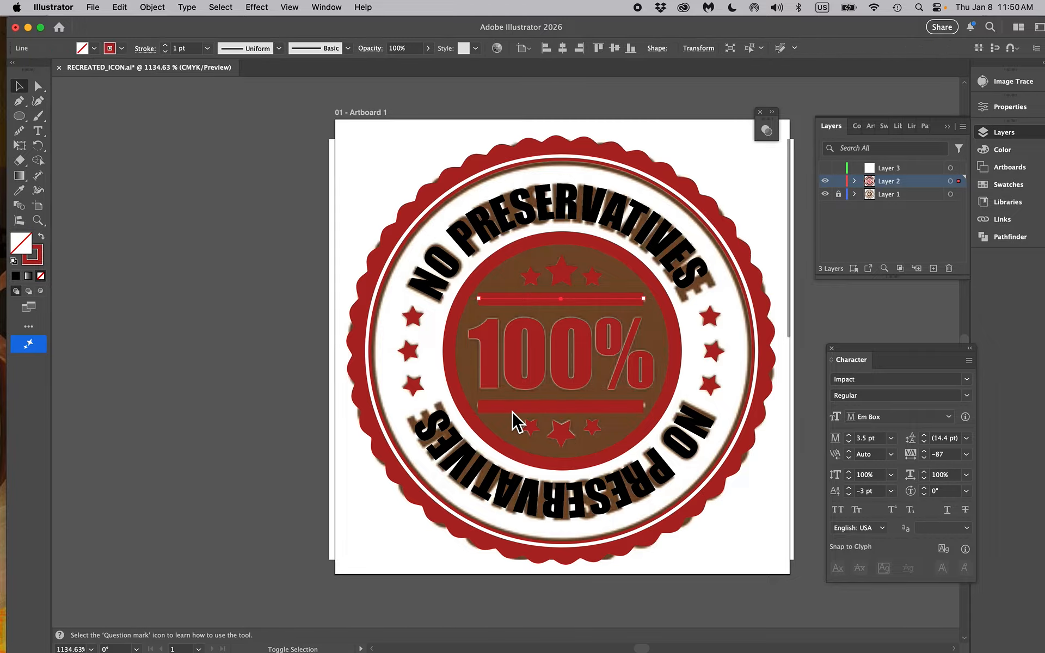
Expand the fill and stroke of the horizontal bar above the 100% lettering
left_click(152, 7)
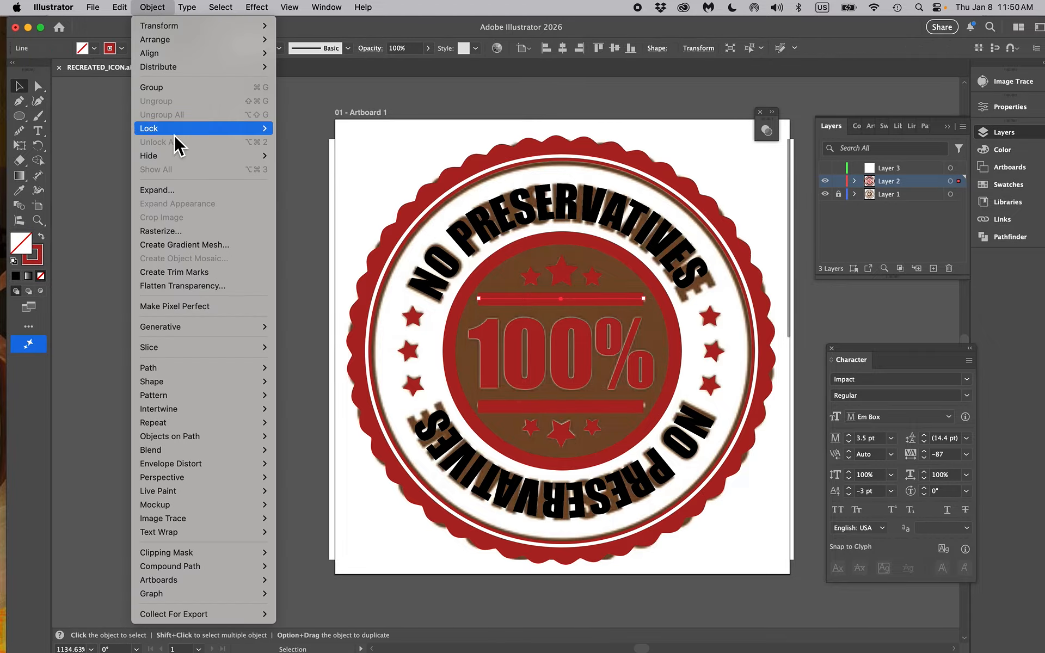
left_click(188, 191)
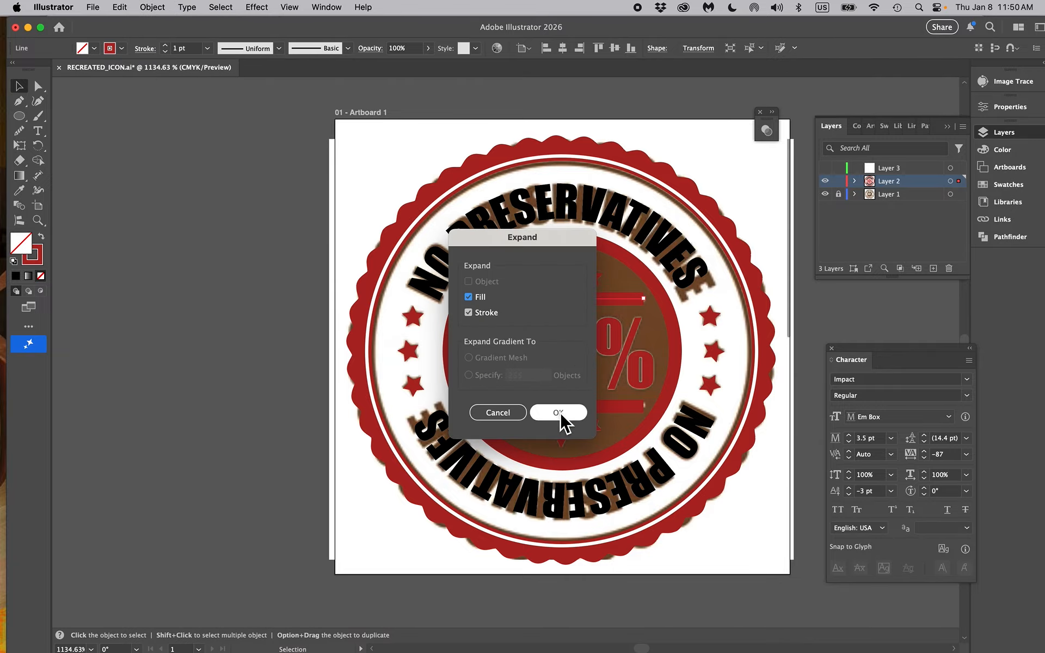
left_click(560, 415)
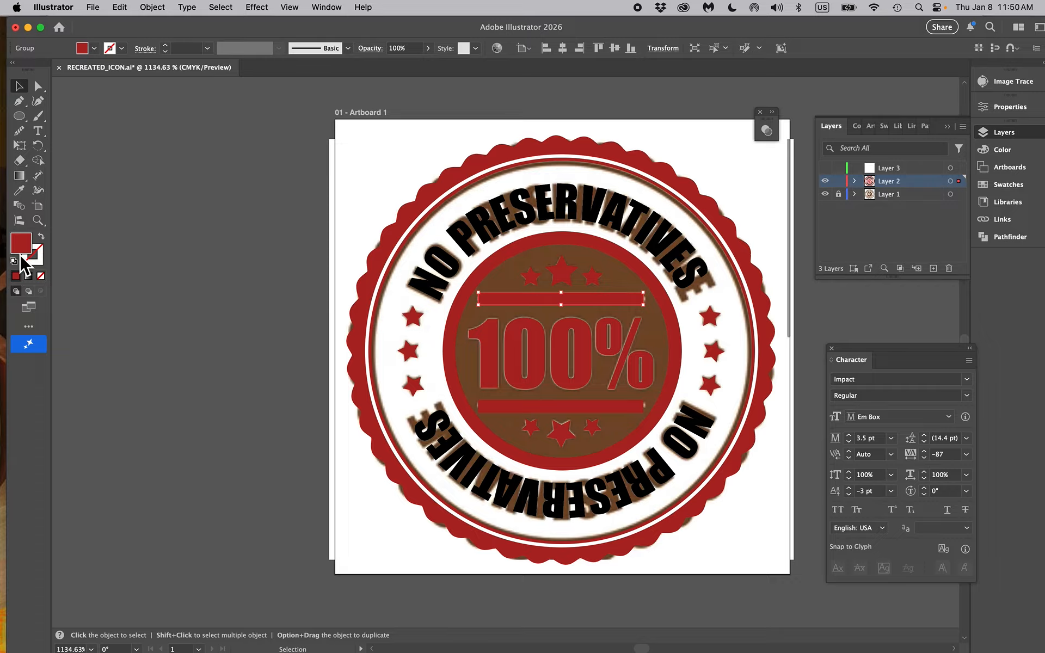
Convert the 100% text to outlines and deselect it
left_click(538, 370)
left_click(186, 7)
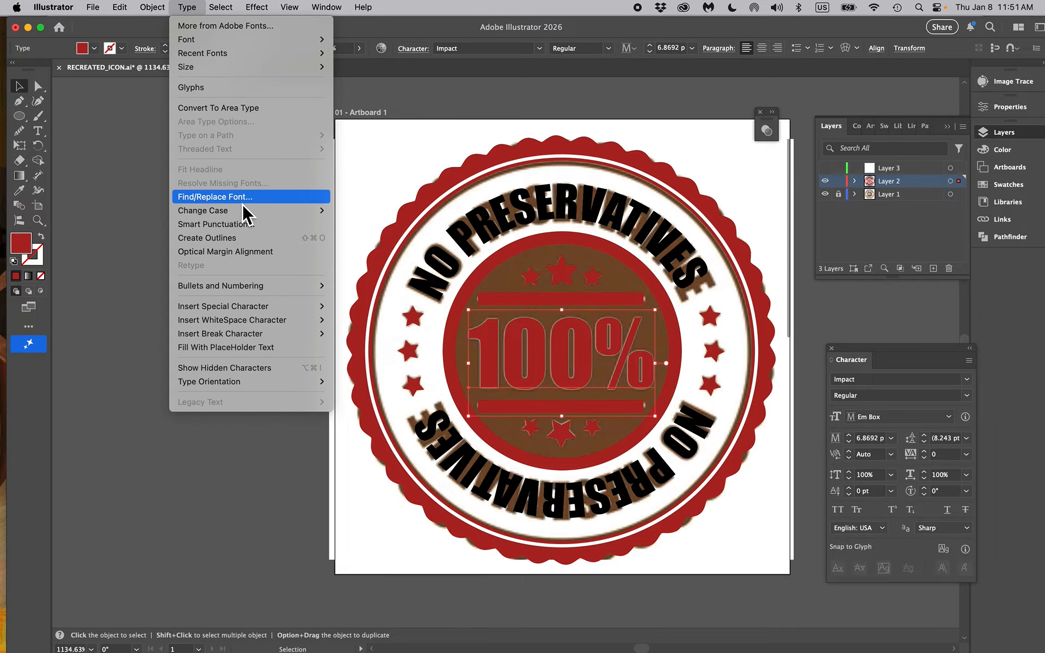
left_click(206, 237)
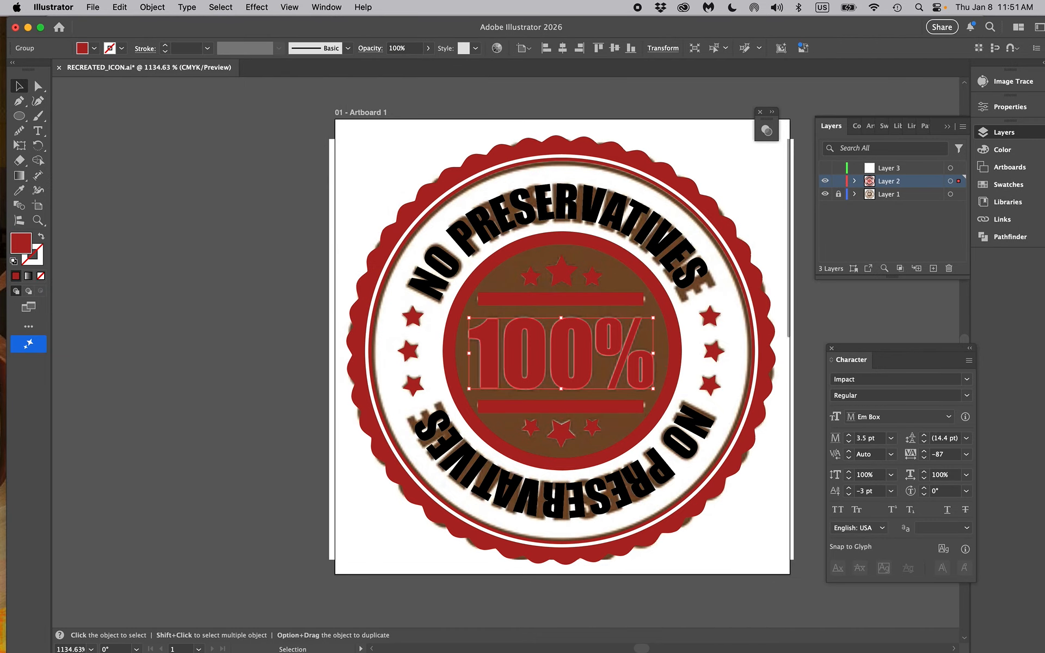
left_click(596, 410)
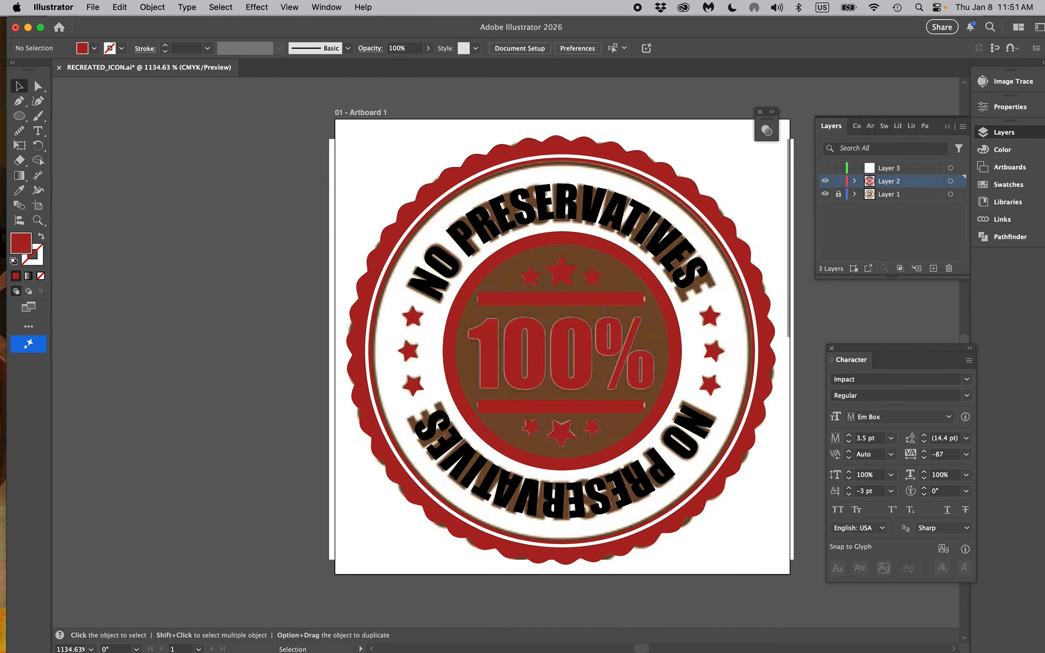
Expand the fill and stroke of the horizontal bar below the 100% lettering
left_click(569, 406)
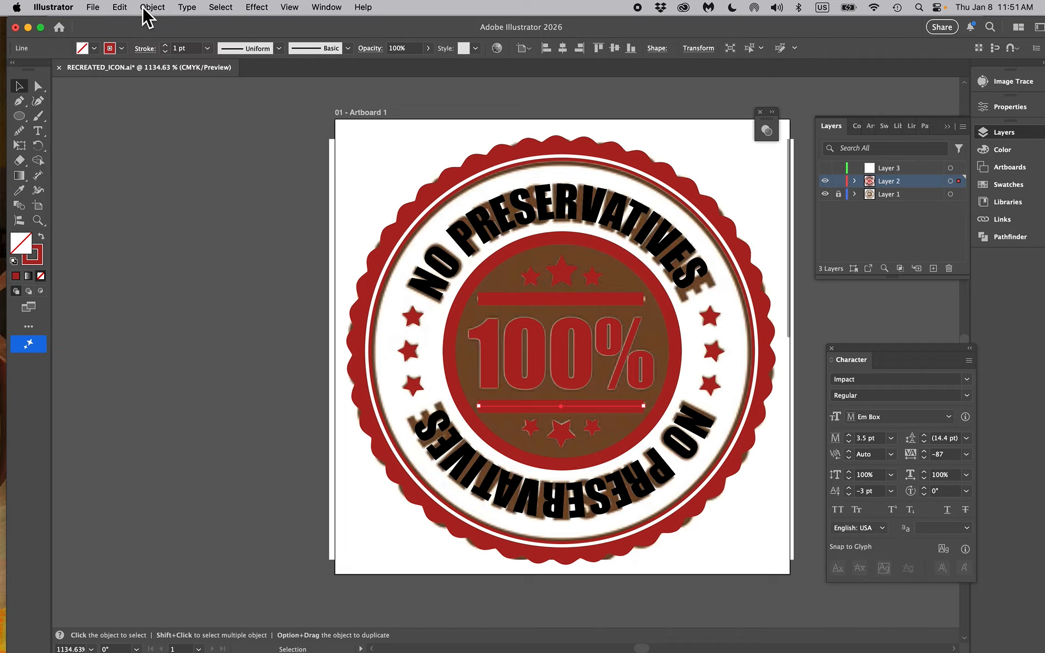
left_click(144, 9)
left_click(188, 197)
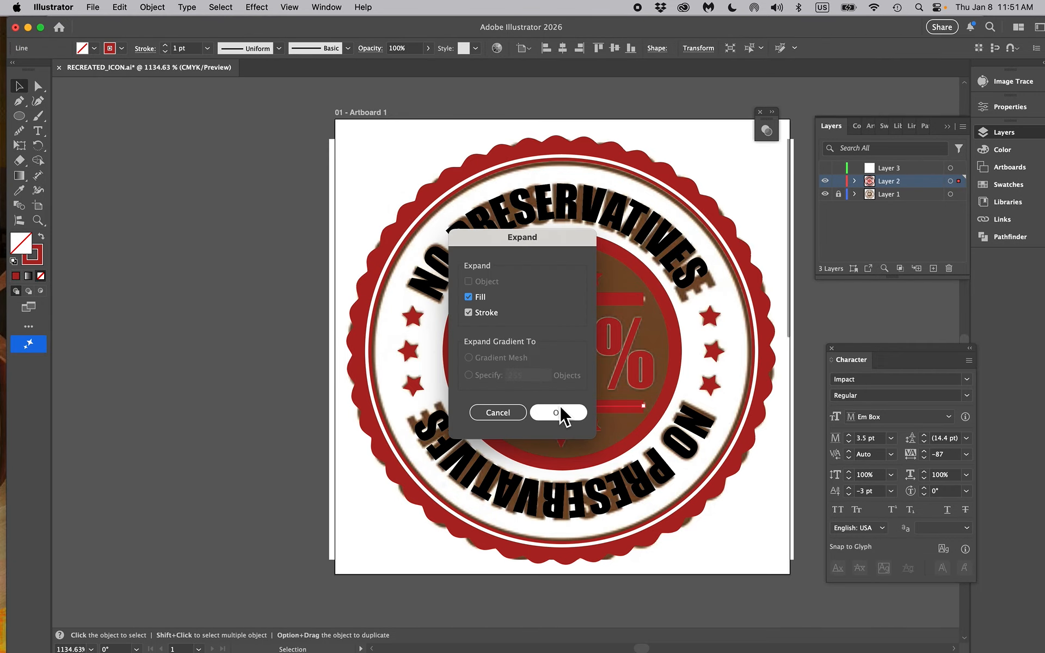
left_click(558, 414)
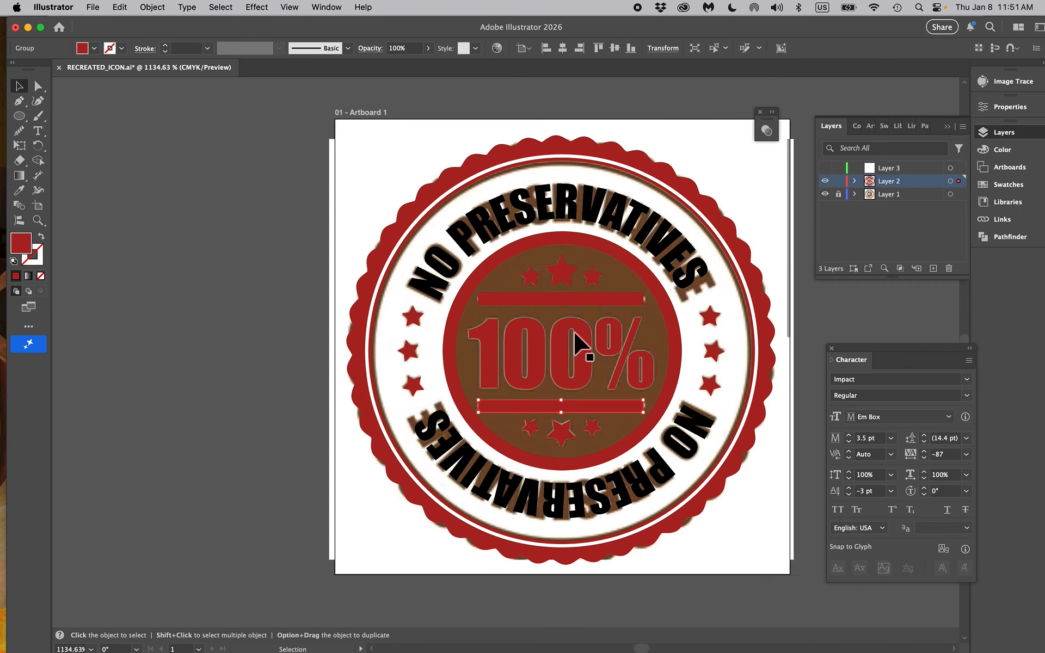
Hide Layer 1, select both curved NO PRESERVATIVES texts and undo a trial move of the selection
left_click(825, 195)
left_click(607, 250)
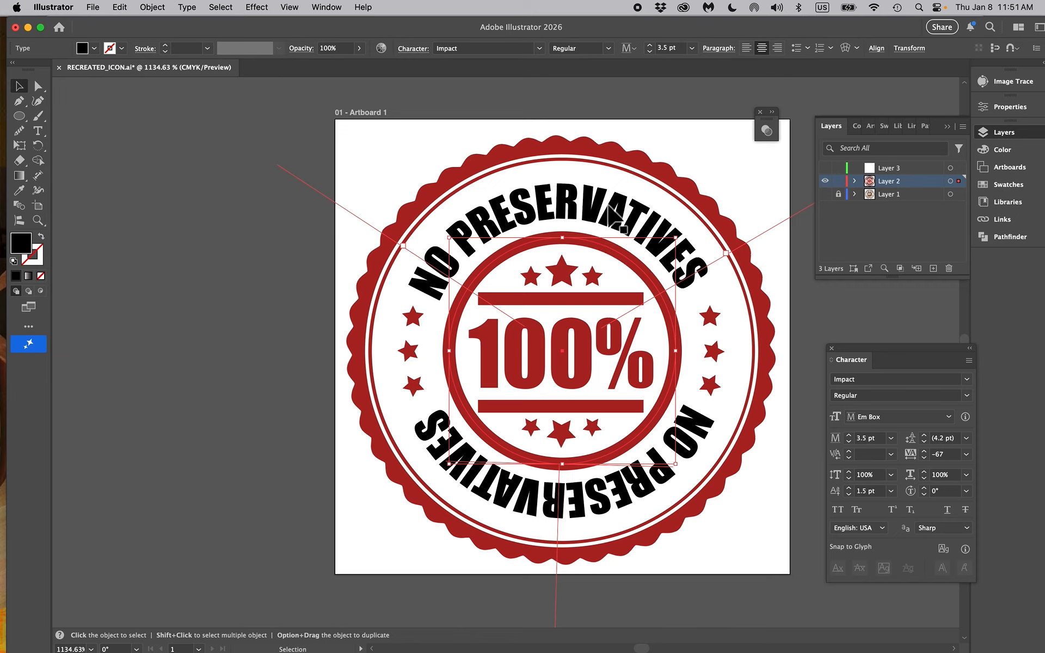
left_click(585, 239)
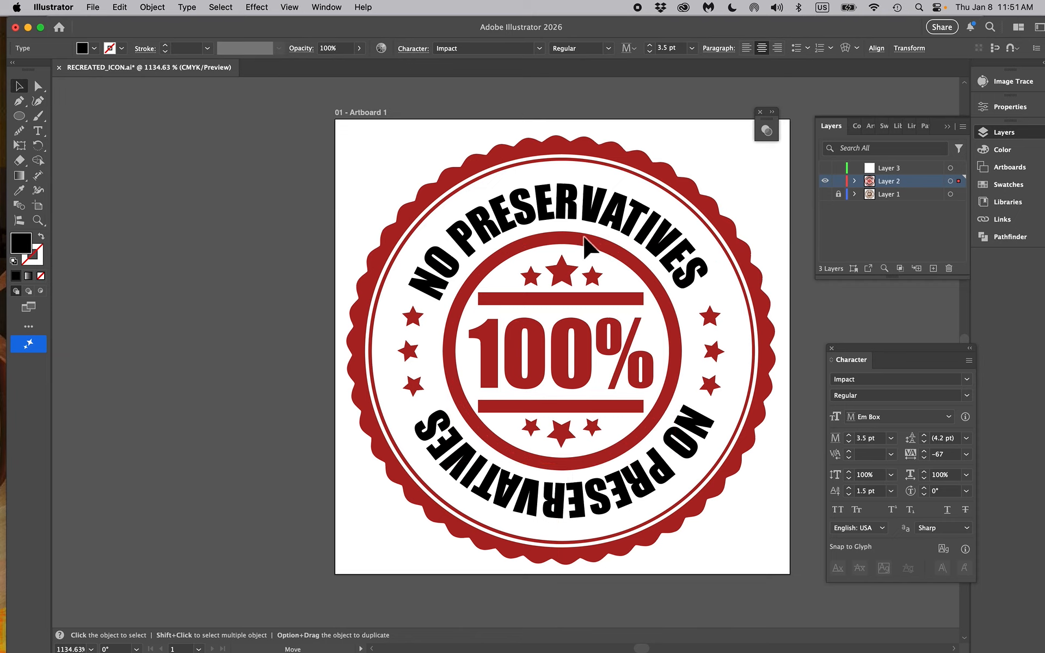
left_click_drag(590, 240, 498, 234)
key("super+z")
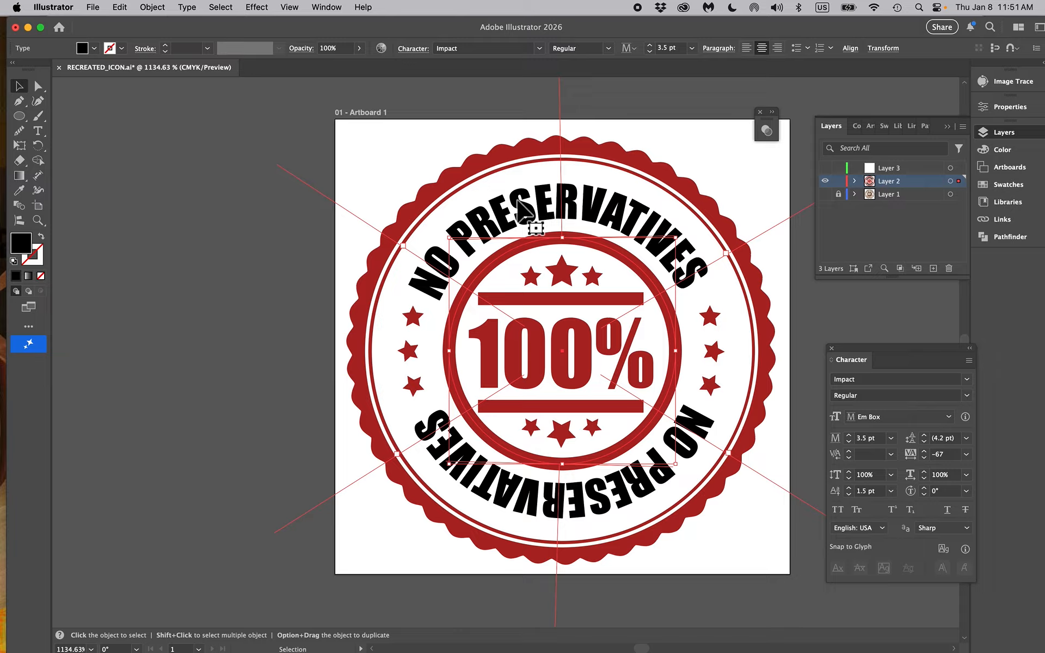
Cut both curved texts, paste them in place on a new layer above Layer 3 and lock that layer
key("Delete")
left_click(894, 174)
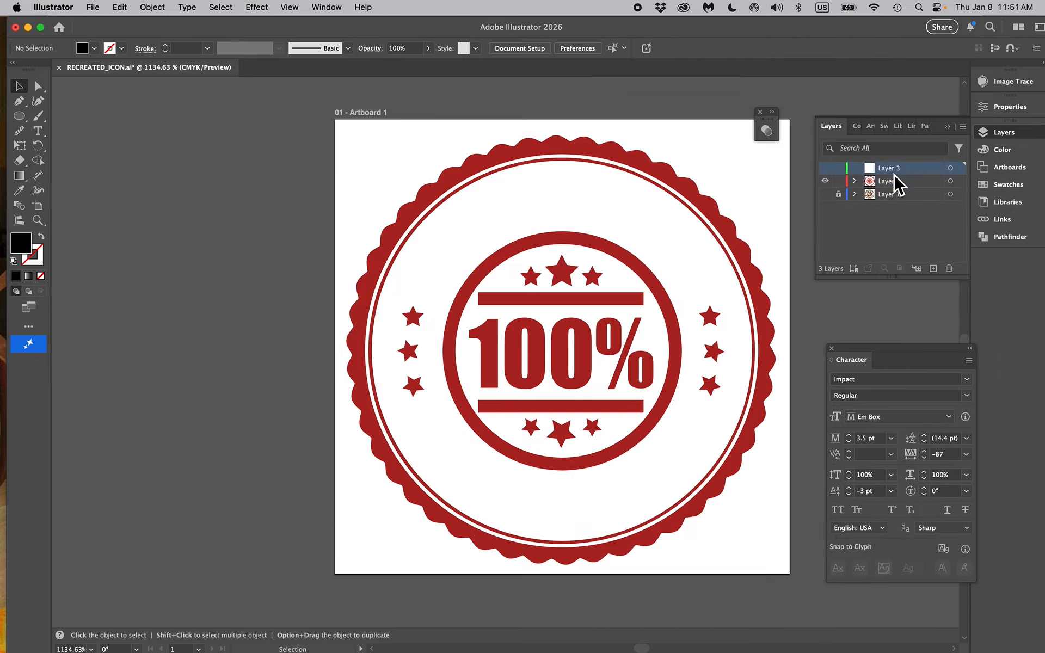
left_click(934, 269)
key("super+f")
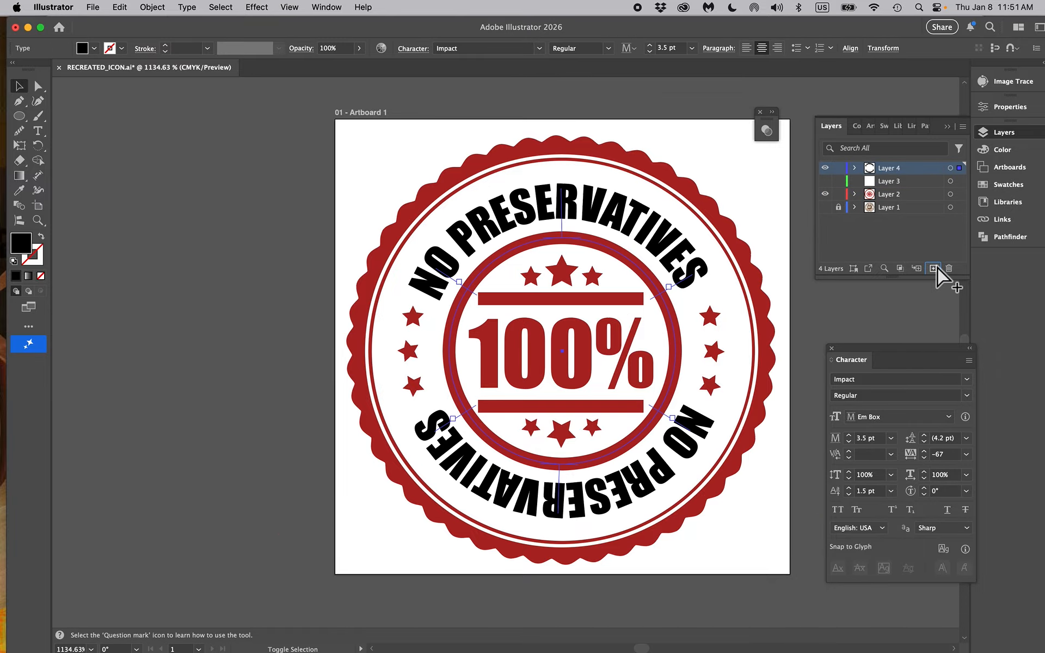
left_click(838, 167)
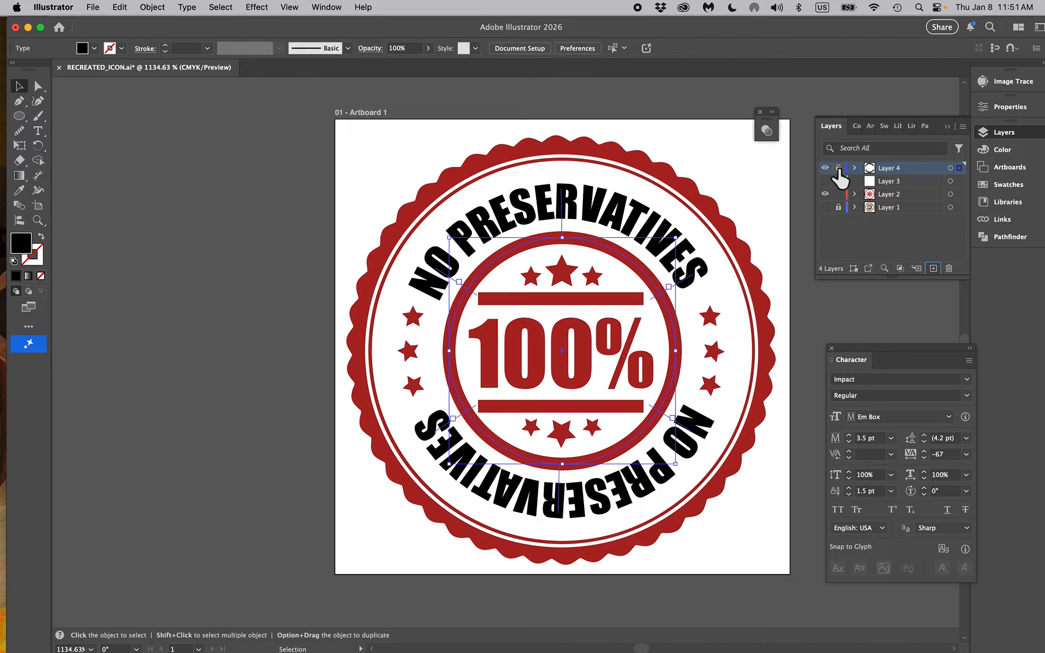
Swap the fill and stroke of the central ring to make it solid red, and send it to the back
left_click(585, 242)
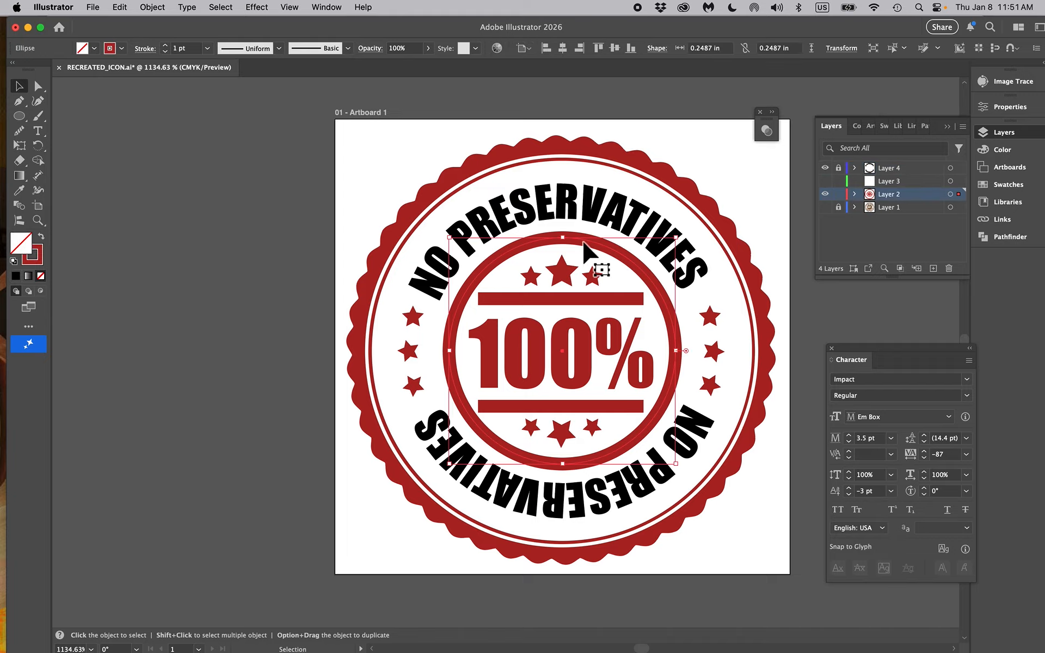
left_click(41, 236)
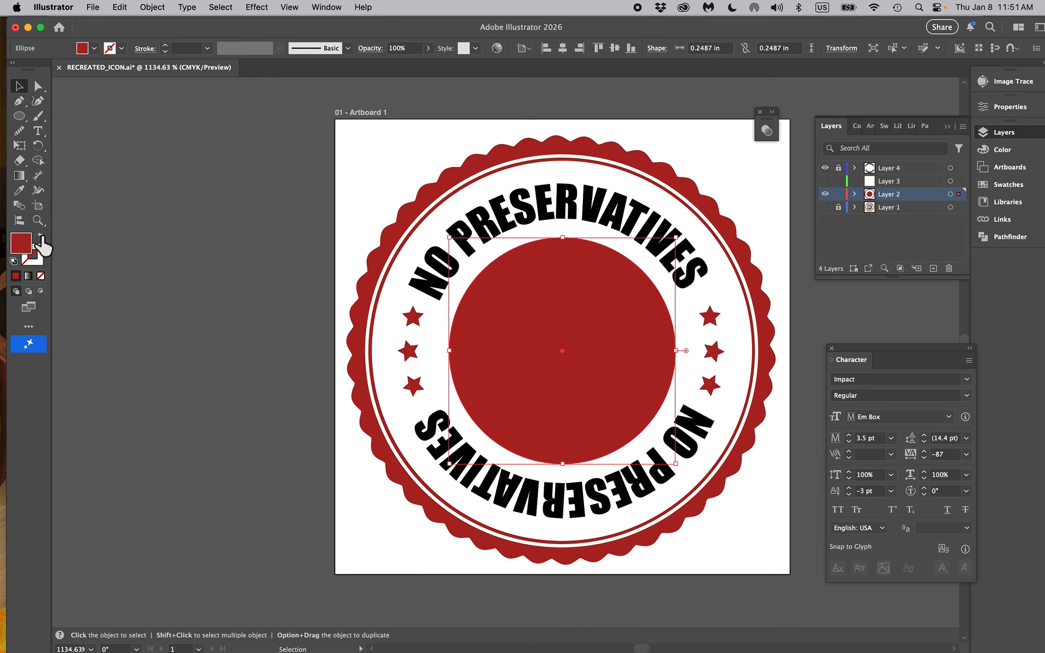
left_click(154, 7)
mouse_move(175, 41)
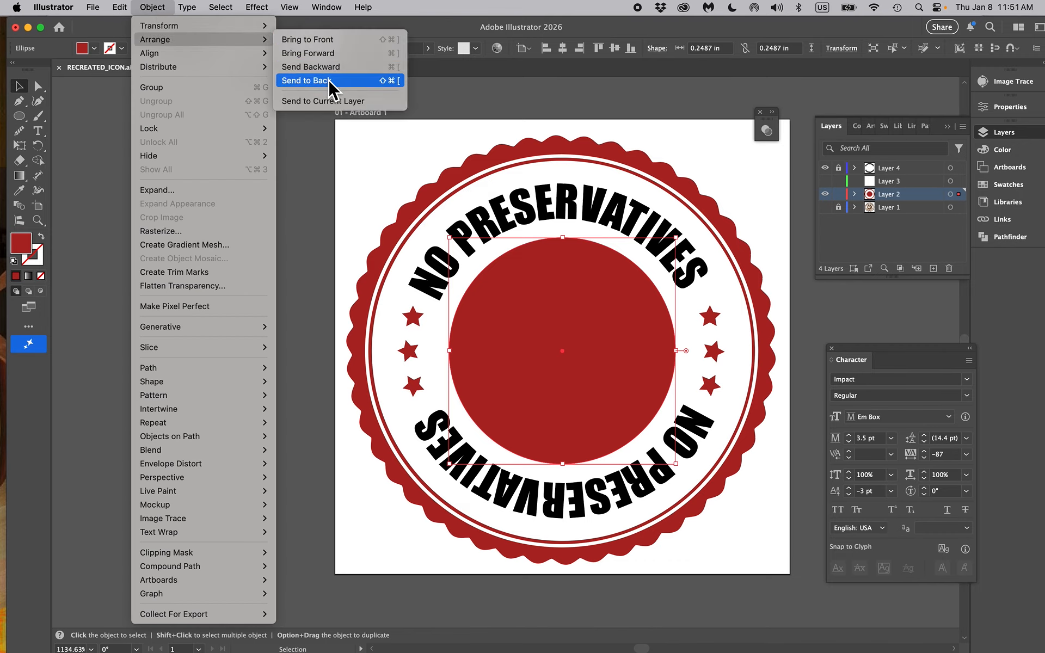
left_click(329, 82)
Try selecting the upper stars within the solid circle, and swap the circle's fill back to a red stroke
left_click(573, 282)
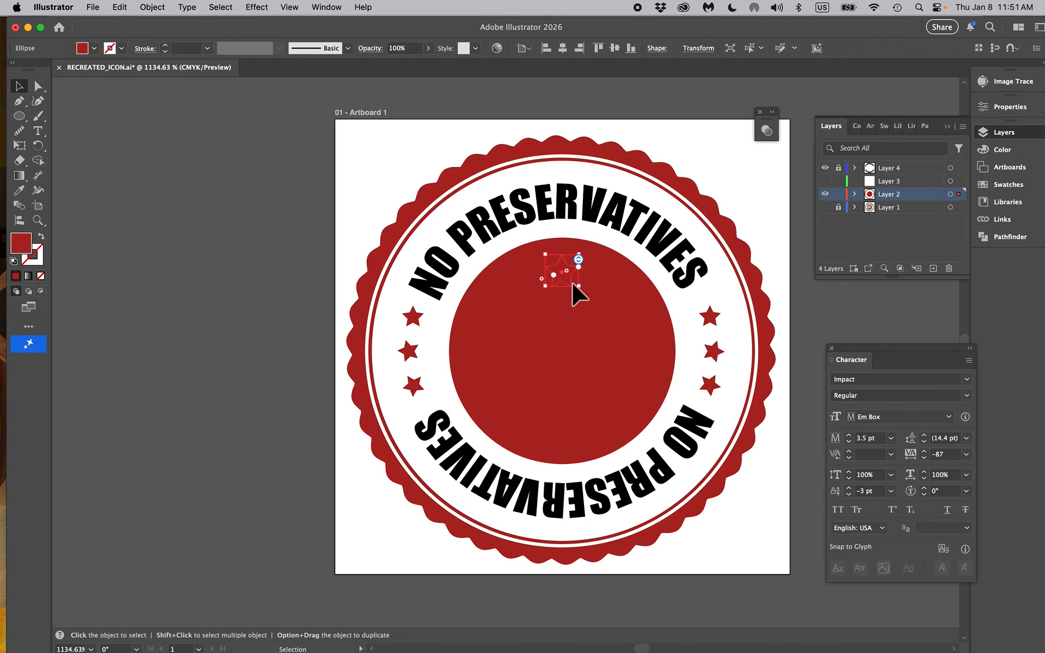
left_click(526, 280, "shift")
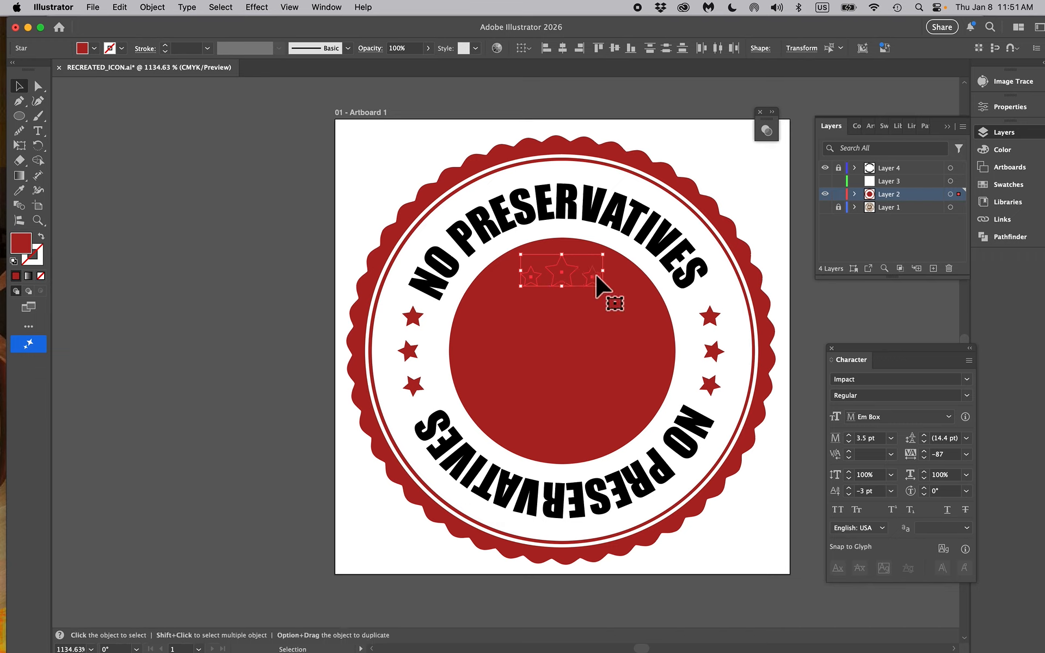
left_click(640, 273, "shift")
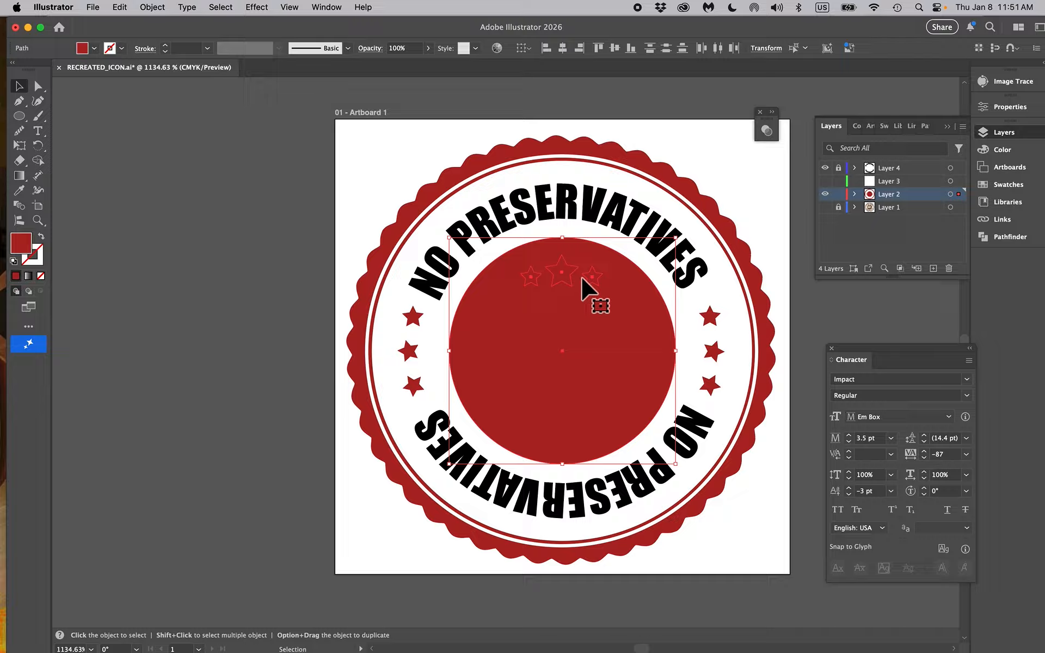
left_click(459, 333)
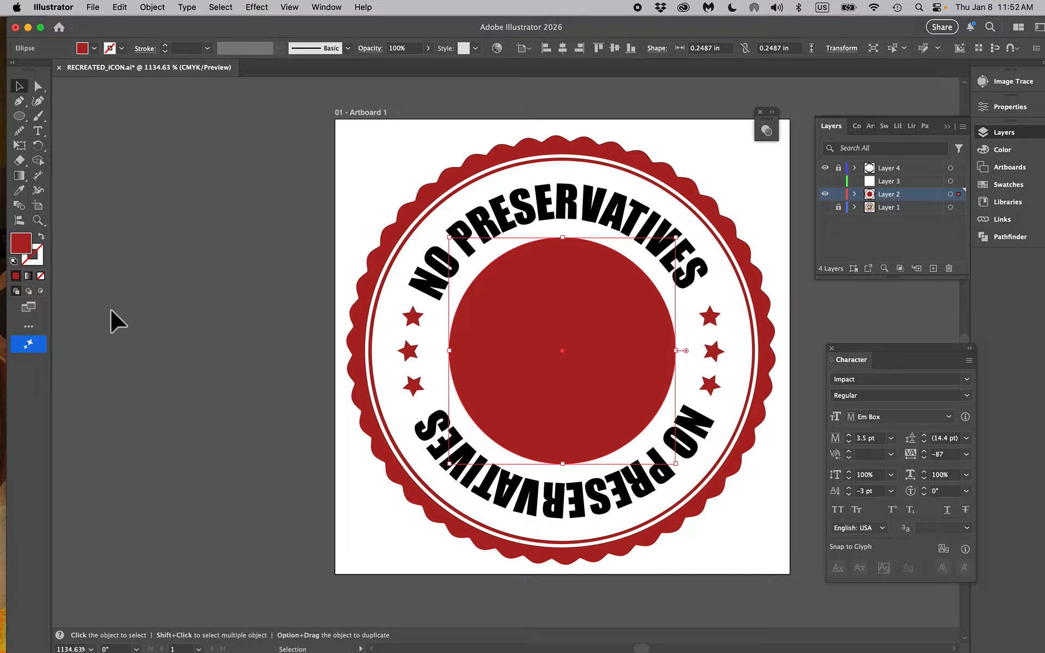
left_click(39, 239)
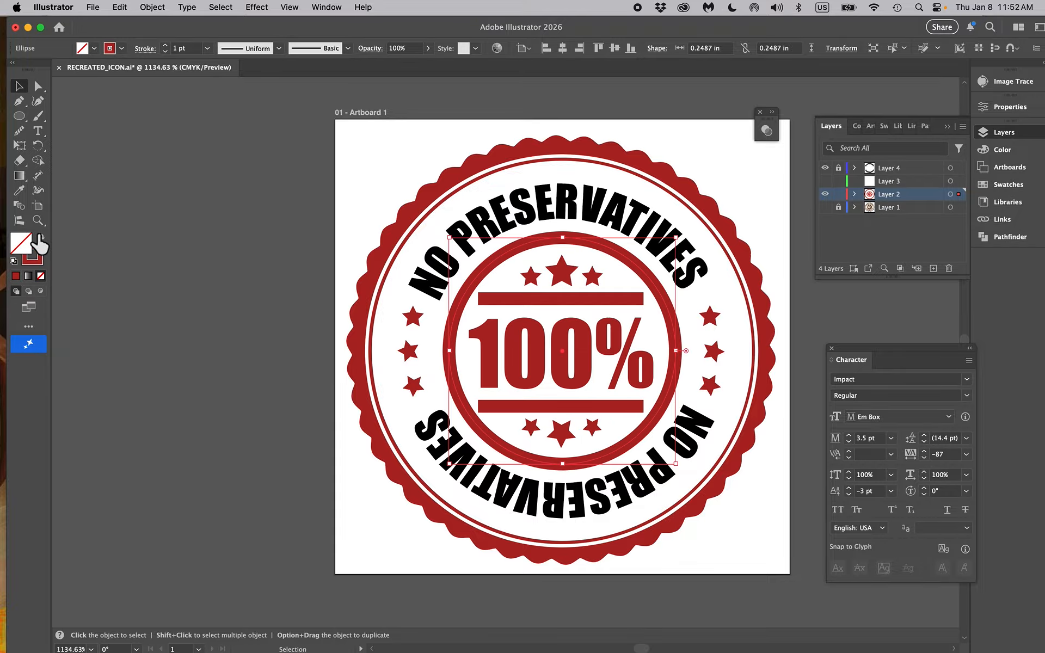
Group the six stars, two bars and 100% lettering inside the central ring and bring the group to the front
left_click(531, 276)
left_click(565, 276, "shift")
left_click(594, 278, "shift")
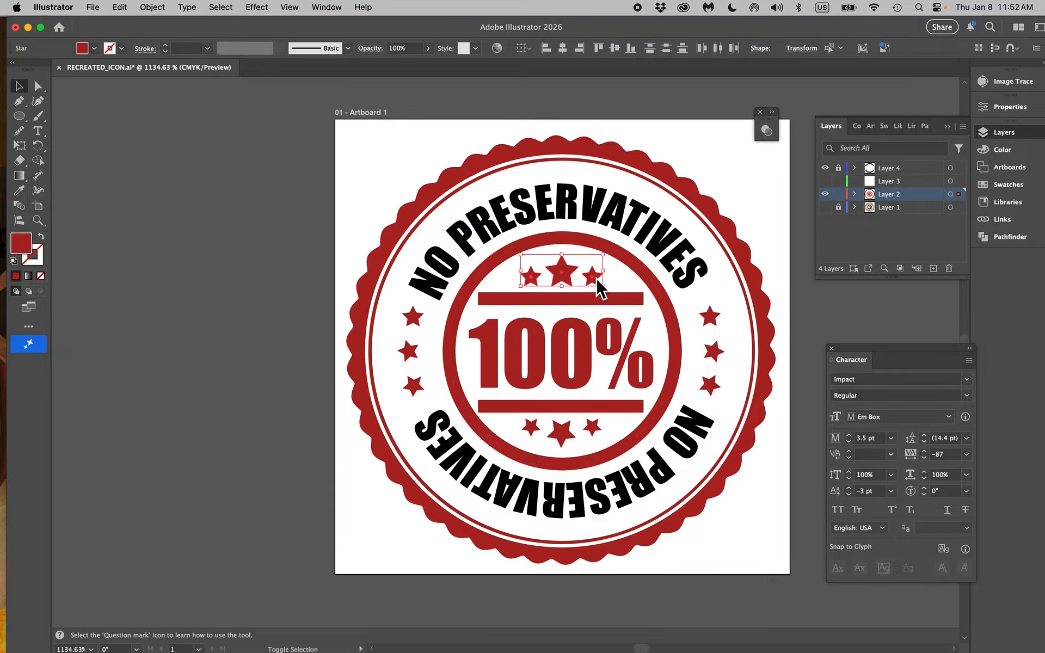
left_click(609, 300, "shift")
left_click(603, 351, "shift")
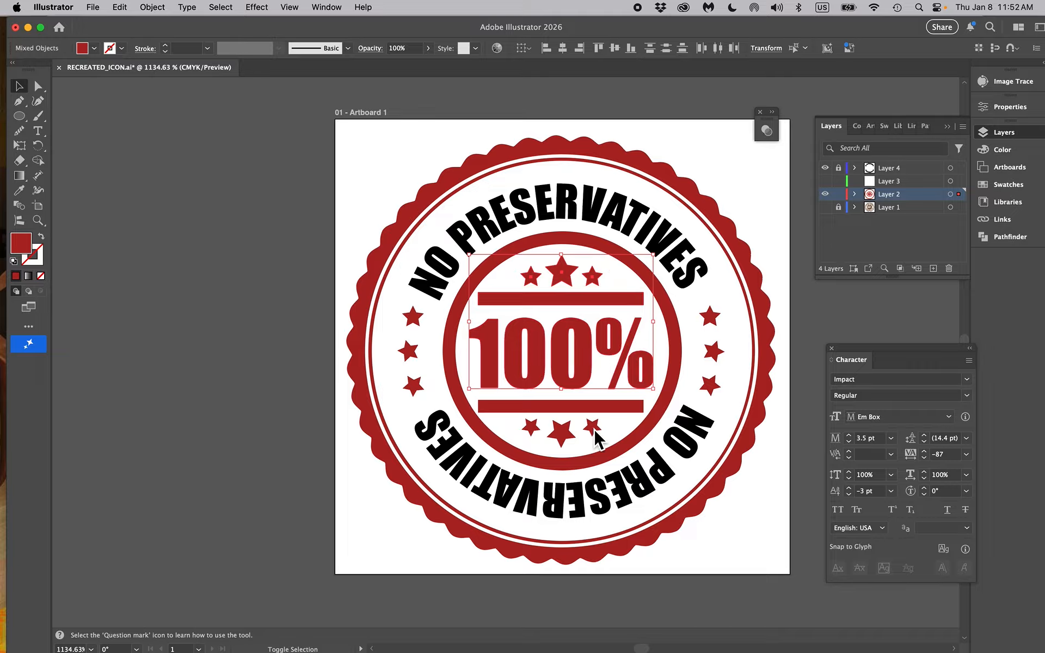
left_click(581, 408, "shift")
left_click(561, 433, "shift")
left_click(531, 430, "shift")
left_click(592, 429, "shift")
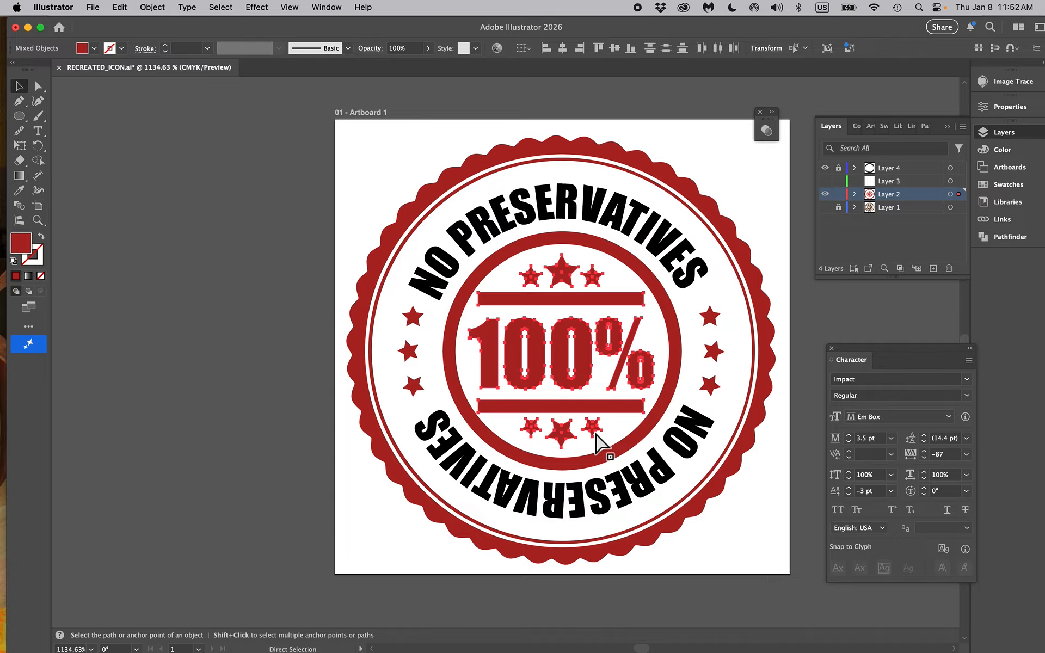
key("super+g")
left_click(152, 7)
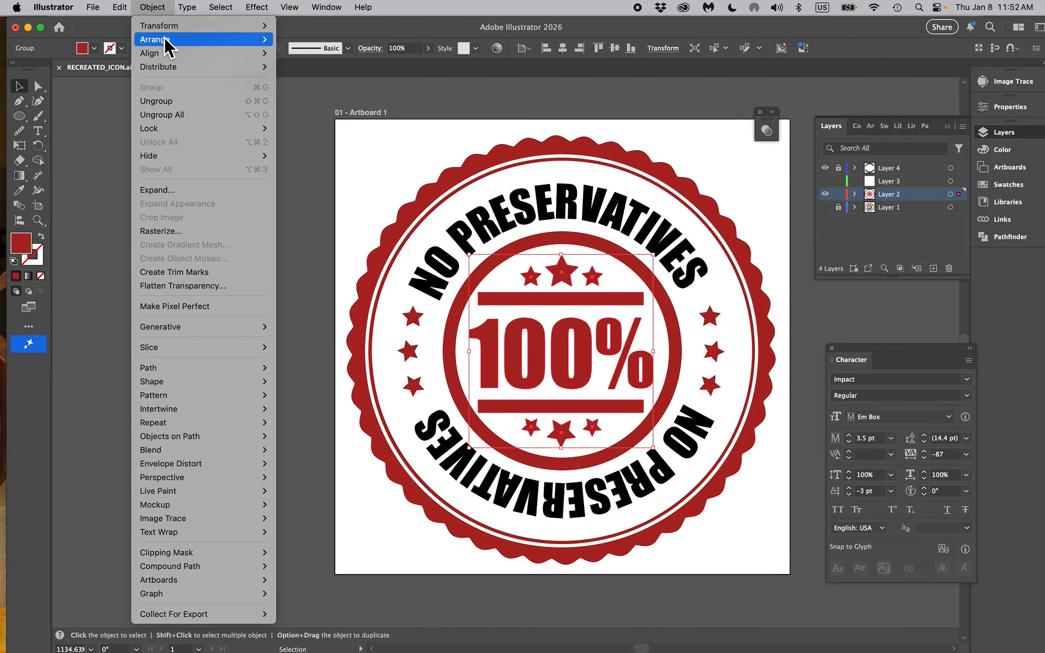
mouse_move(166, 38)
left_click(342, 38)
Swap the central ring's stroke to a solid red fill and recolour the grouped inner artwork white with the Eyedropper
left_click(531, 241)
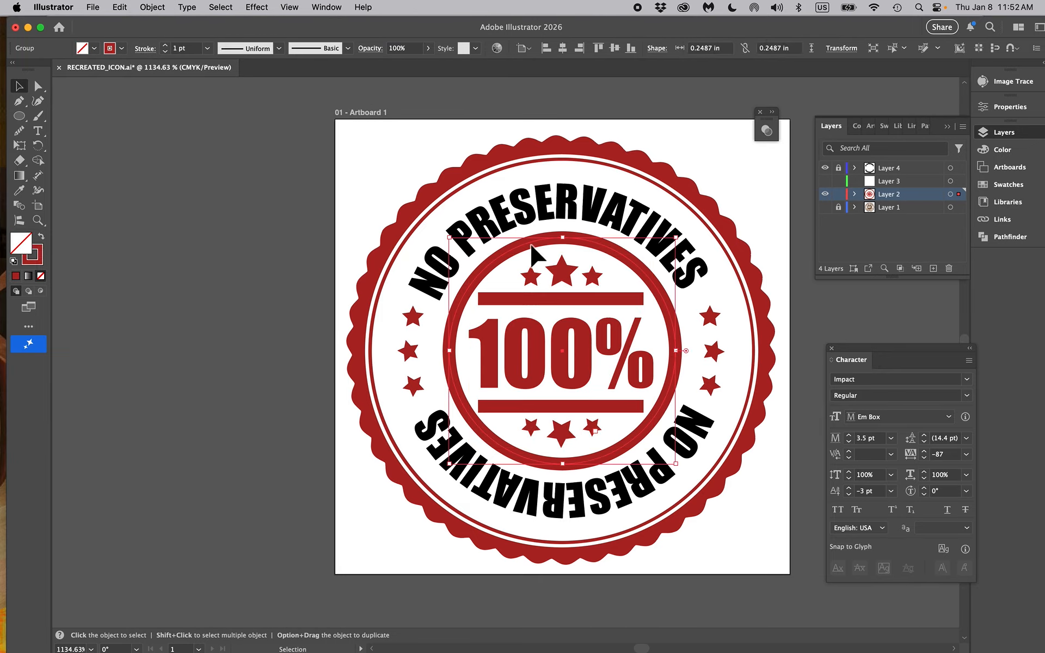
left_click(41, 238)
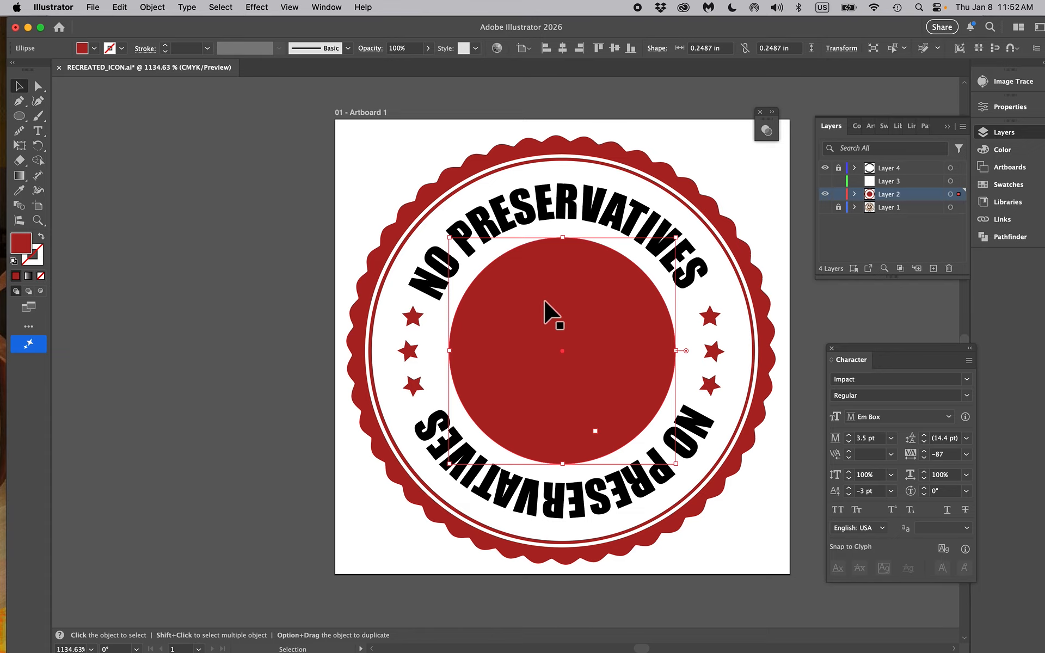
left_click(553, 318)
left_click(22, 192)
left_click(409, 168)
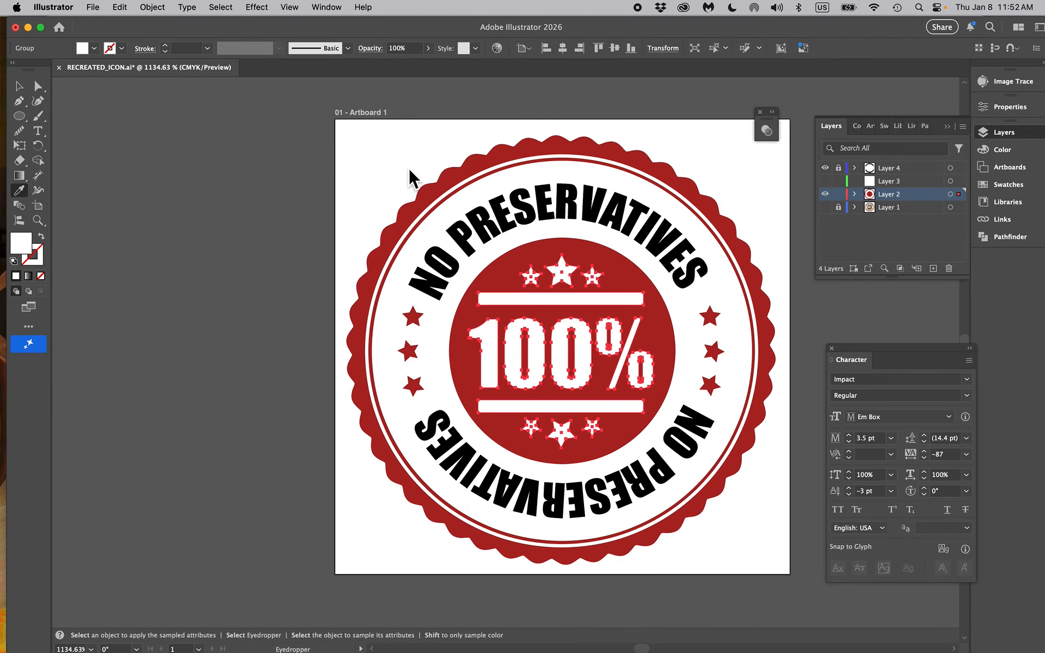
left_click(19, 85)
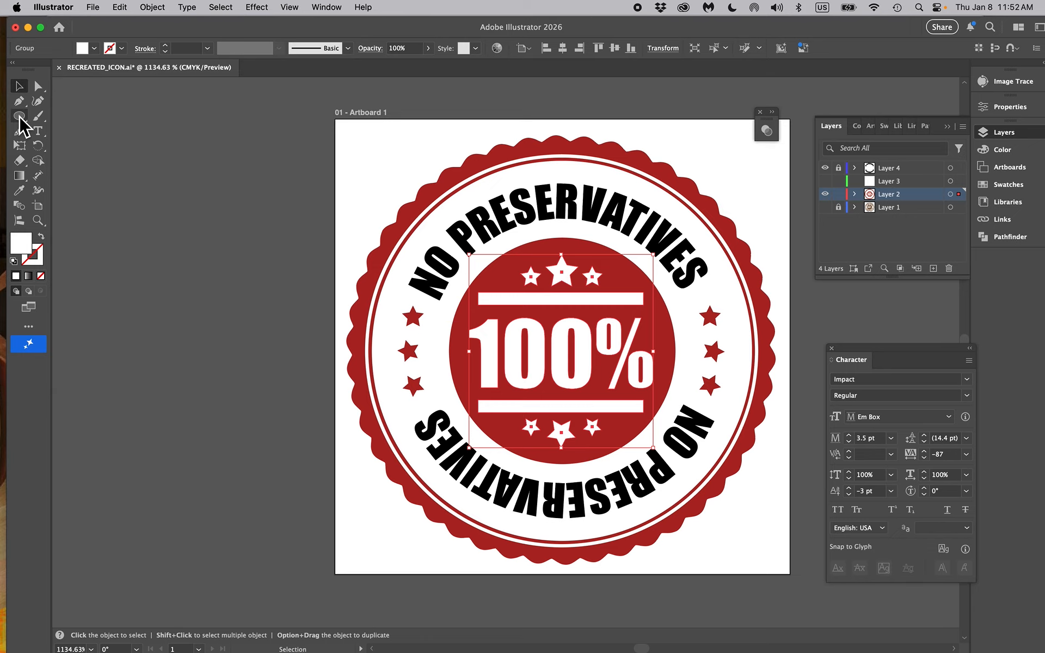
Ungroup the white inner artwork and subtract it from the solid red circle with the Minus Front pathfinder
key("super+shift+g")
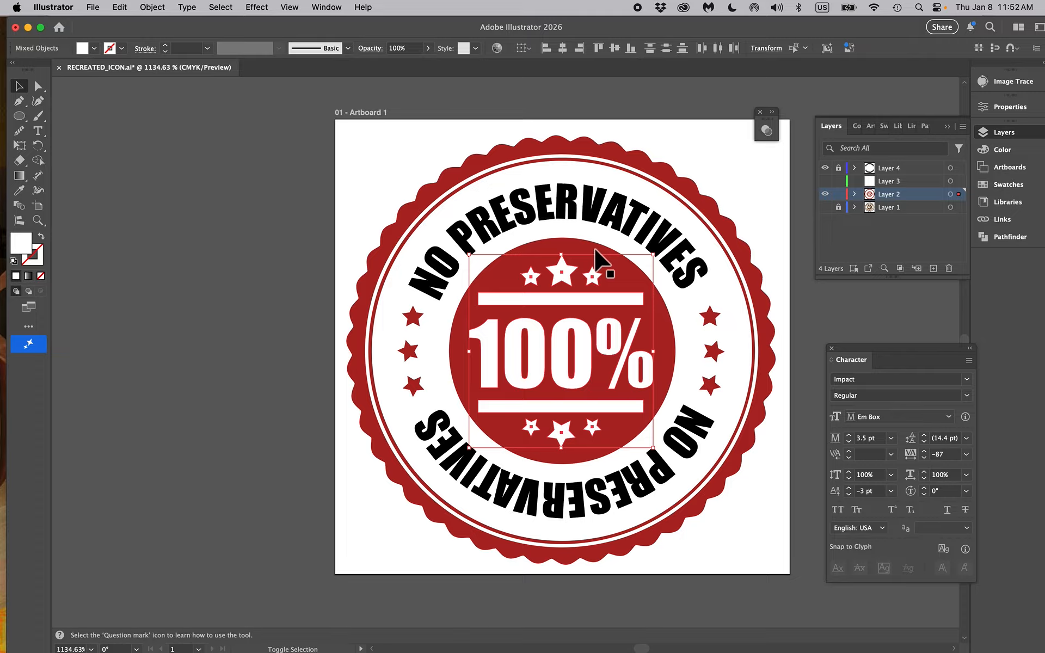
left_click(595, 248, "shift")
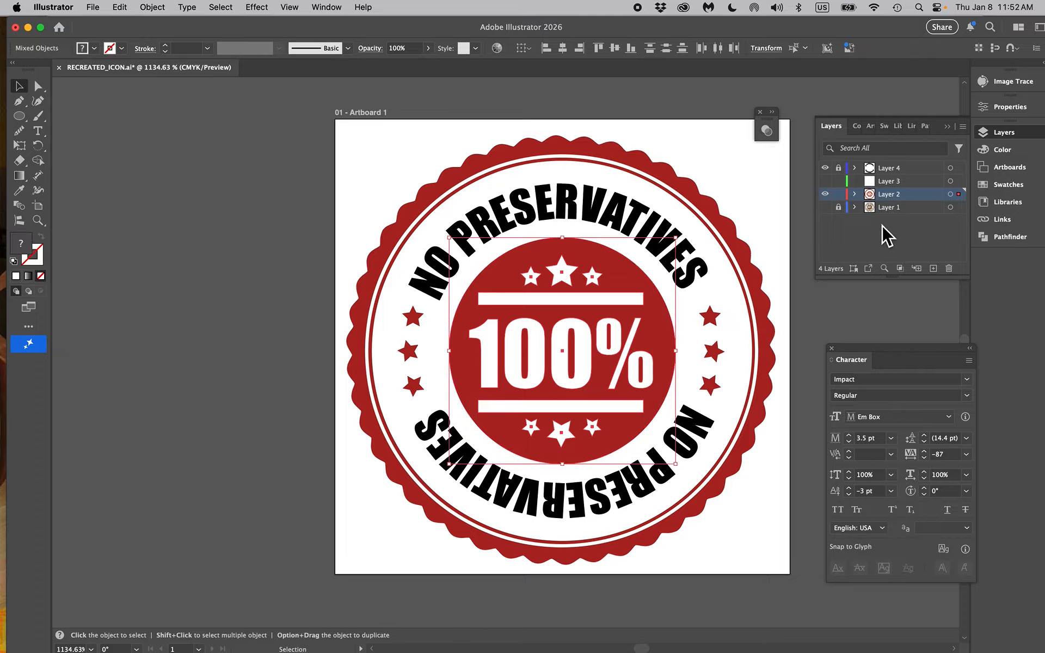
left_click(998, 237)
left_click(862, 162)
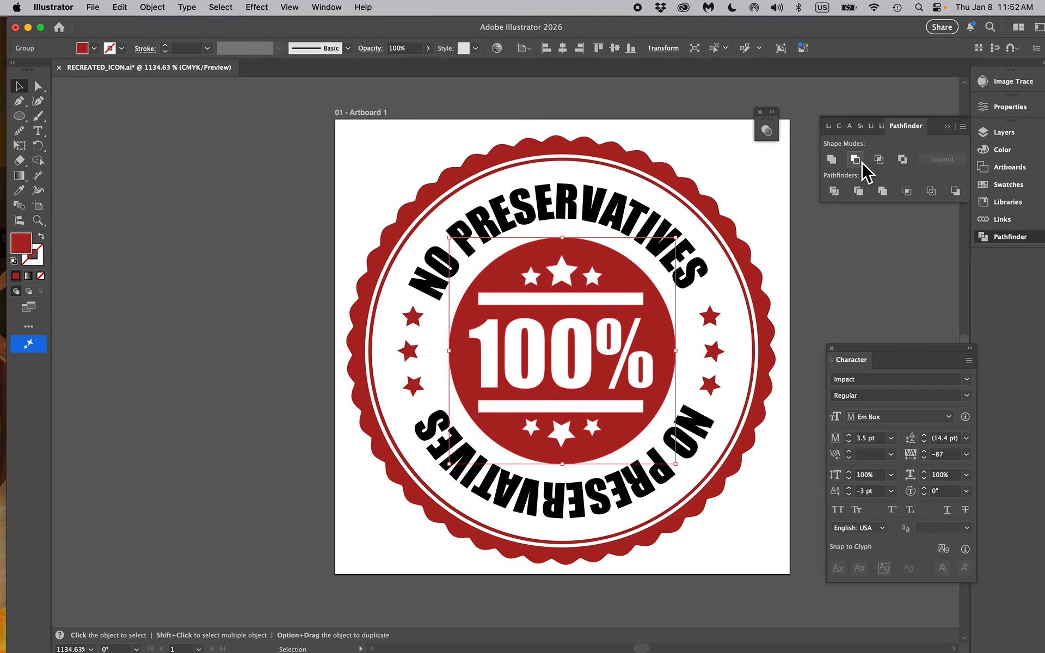
left_click_drag(632, 280, 473, 388)
key("super+z")
left_click(1006, 134)
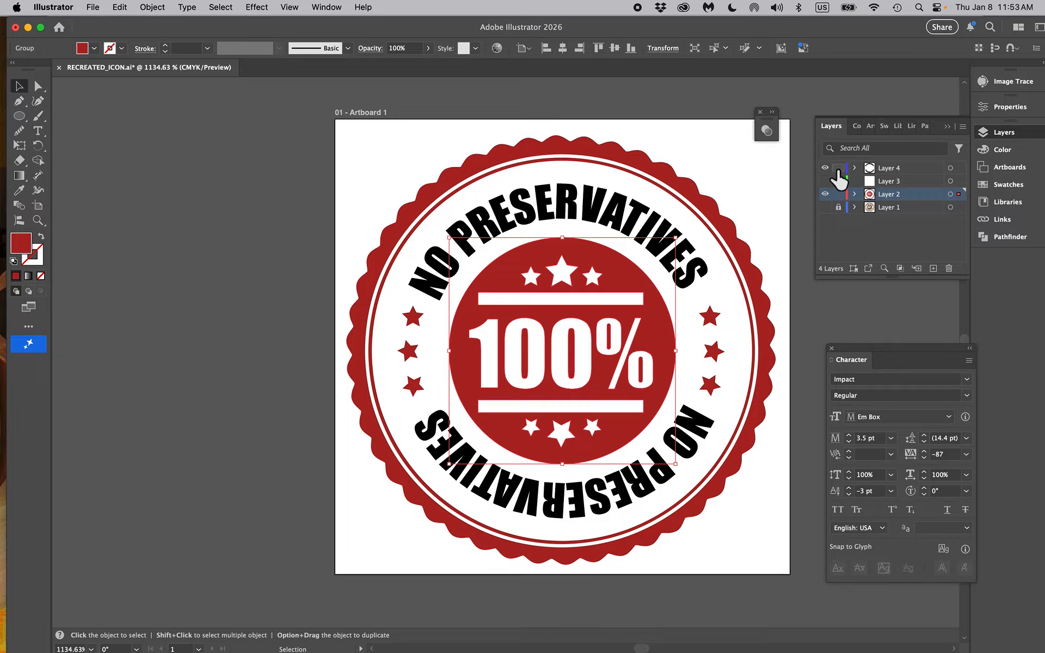
left_click(896, 168)
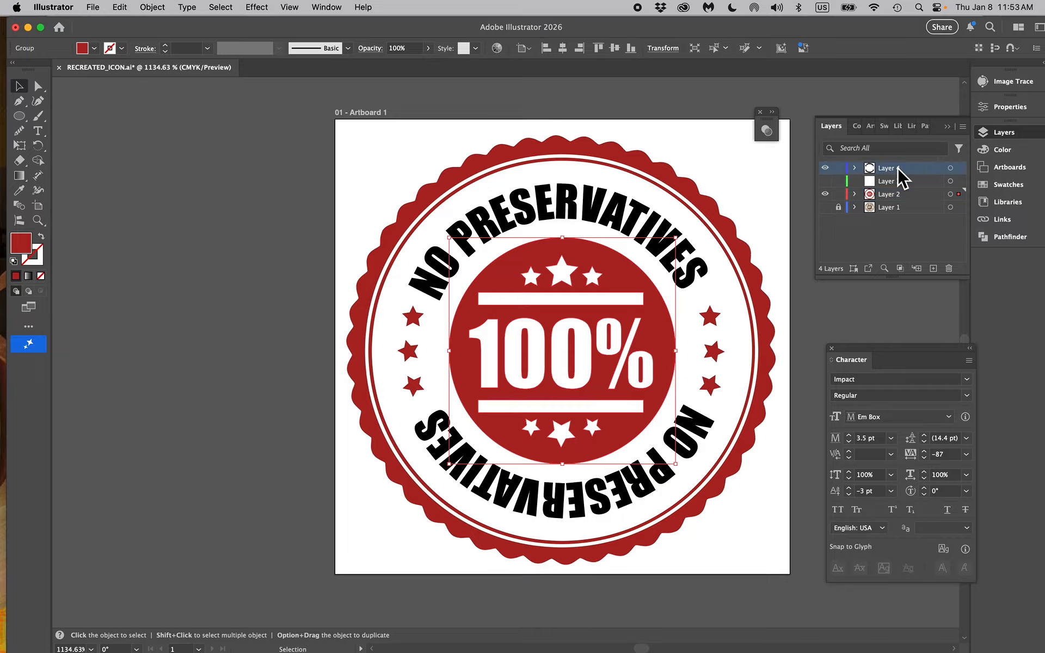
left_click(546, 198)
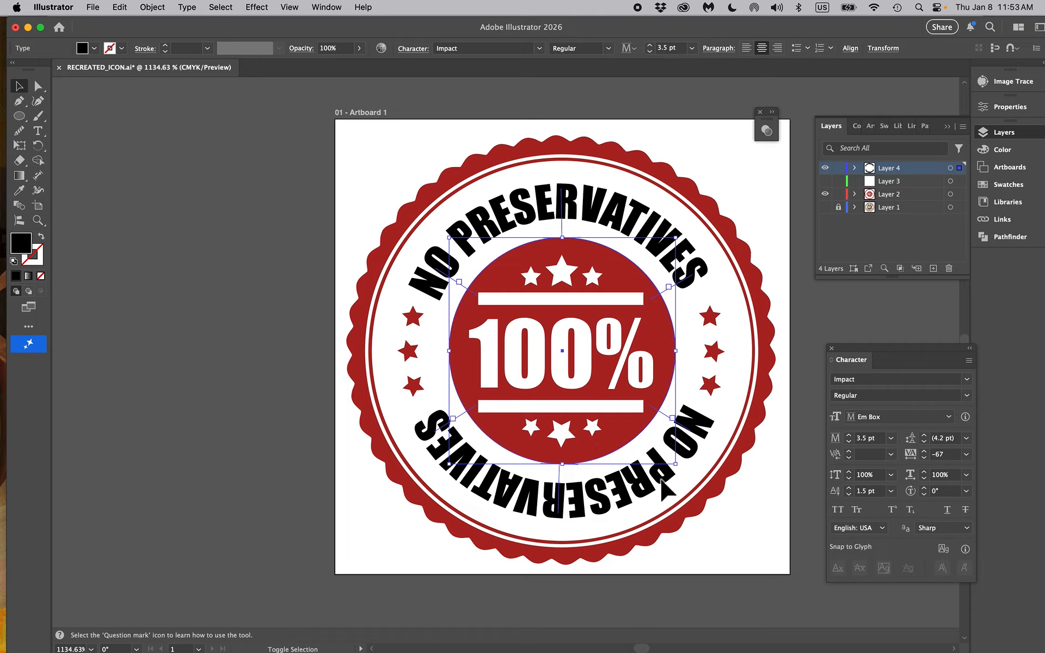
left_click(187, 8)
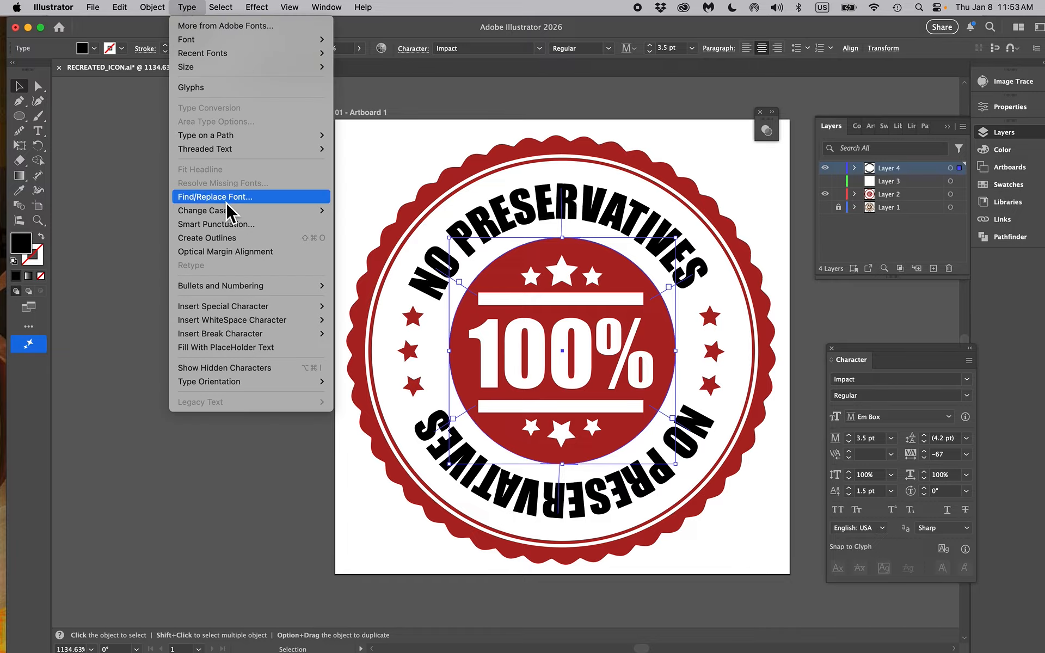
left_click(146, 158)
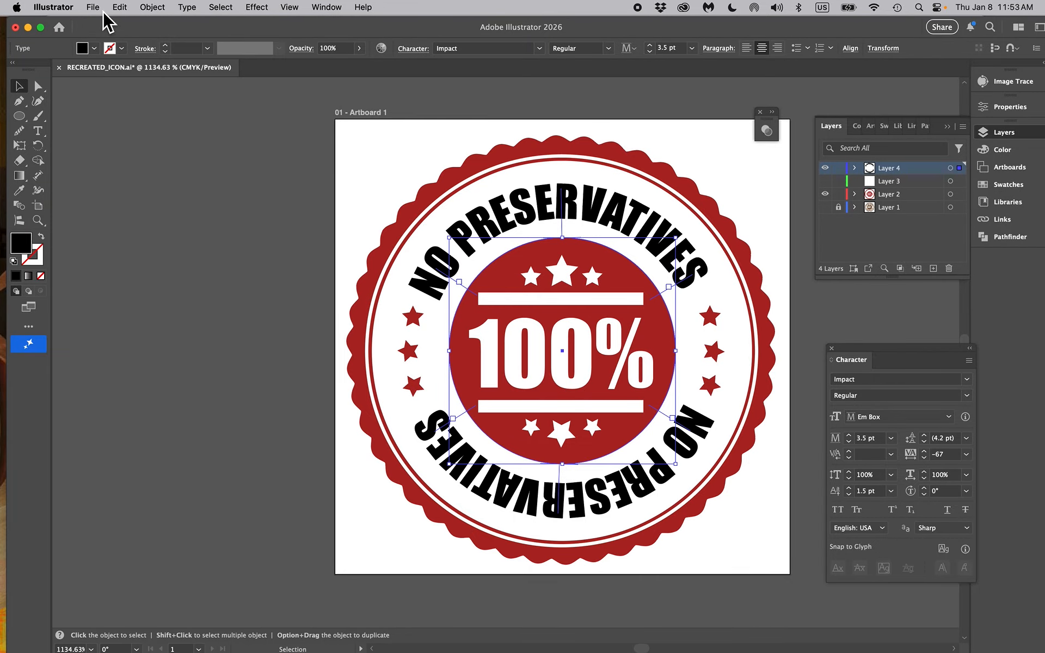
Save the current document with its curved text still live, and clear the selection
left_click(94, 8)
left_click(137, 128)
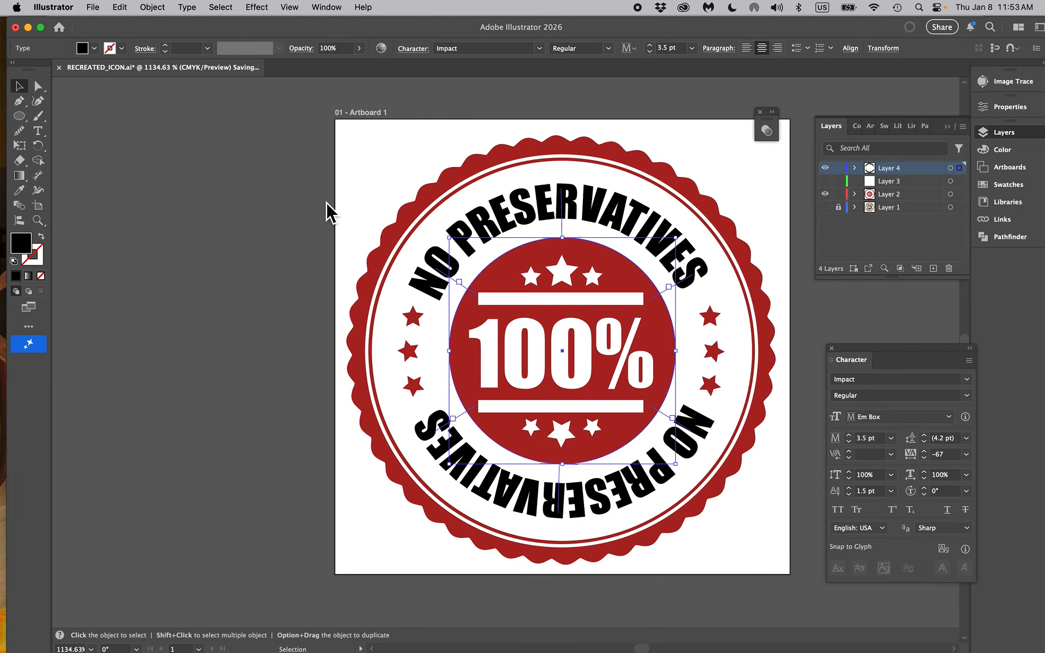
left_click(294, 210)
Save the document under the new name RECREATED_ICON_PATHS.ai in the Links folder, in Adobe Illustrator format
left_click(99, 9)
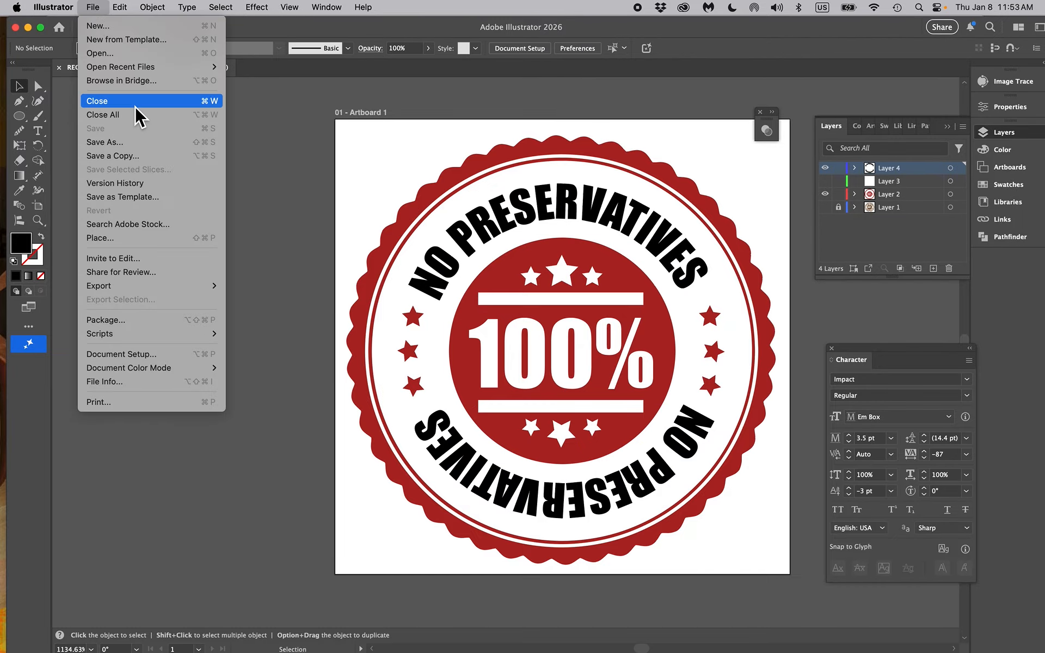
left_click(142, 145)
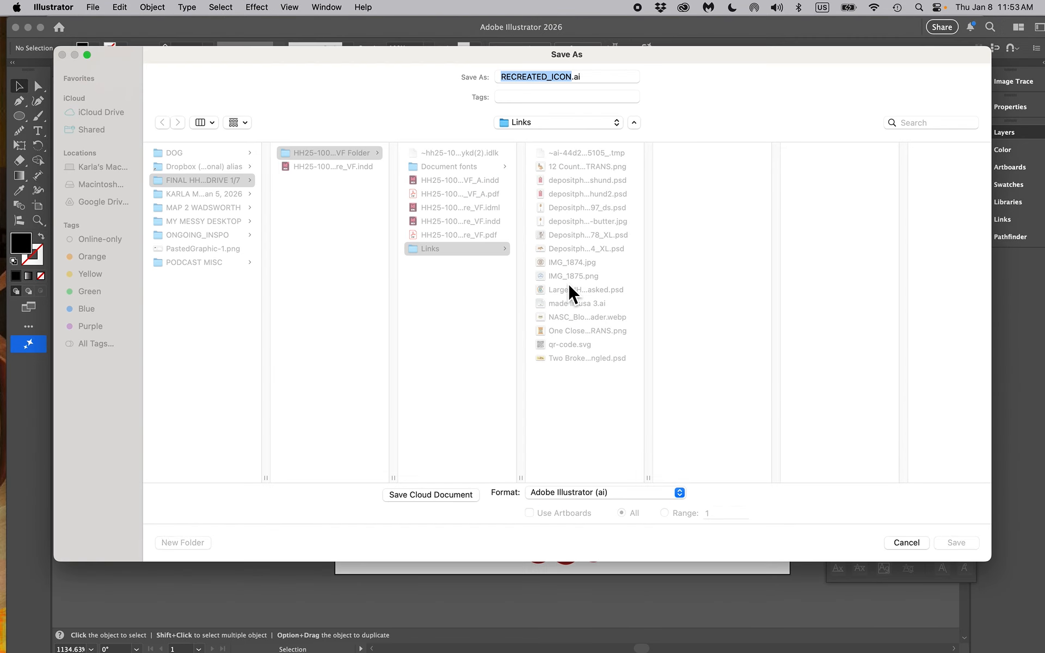
key("Right")
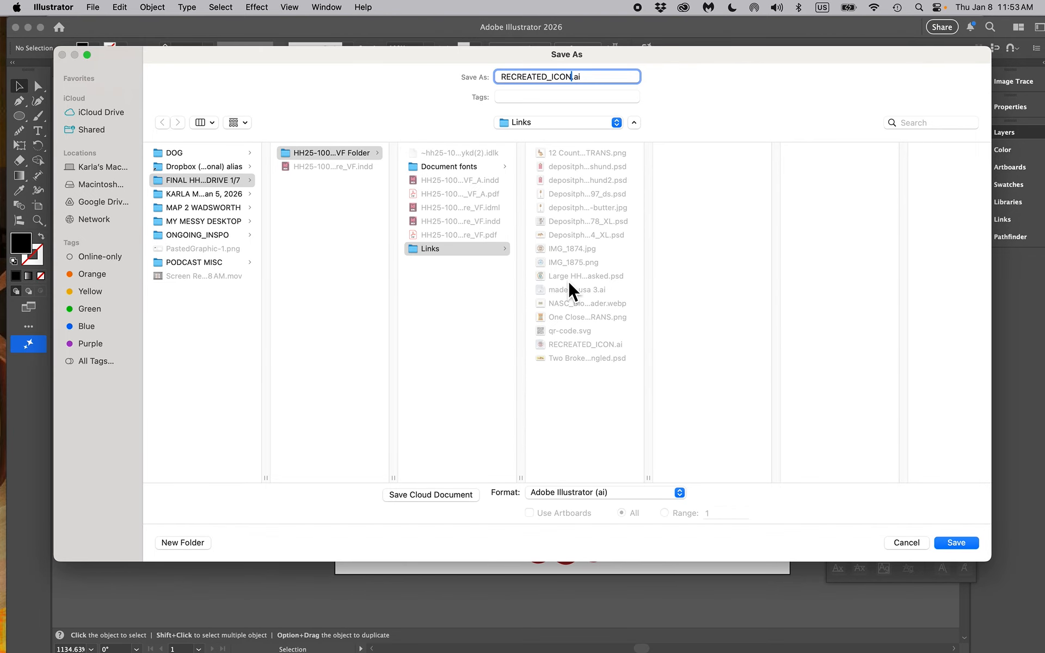
type("_PATHS")
left_click(966, 541)
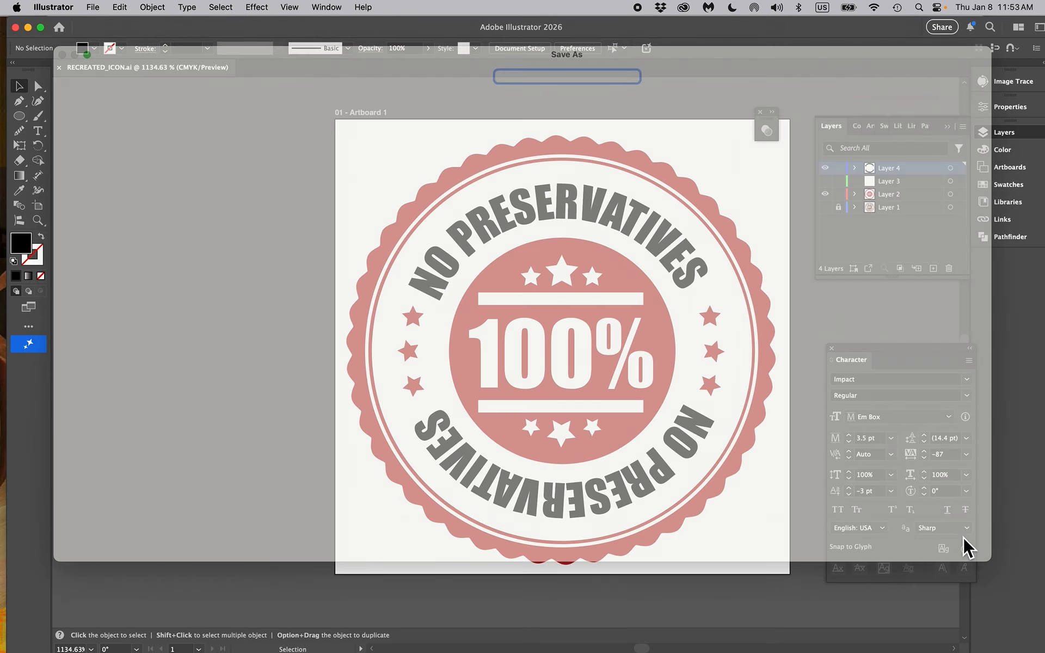
left_click(668, 541)
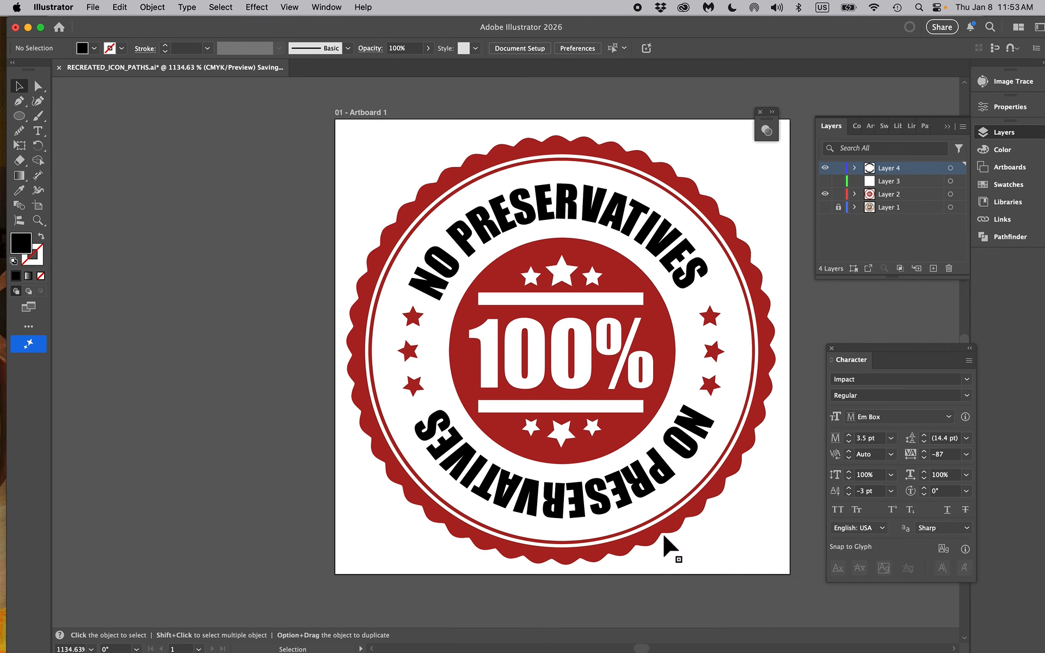
Convert both curved NO PRESERVATIVES texts on Layer 4 to outlines
left_click(570, 490)
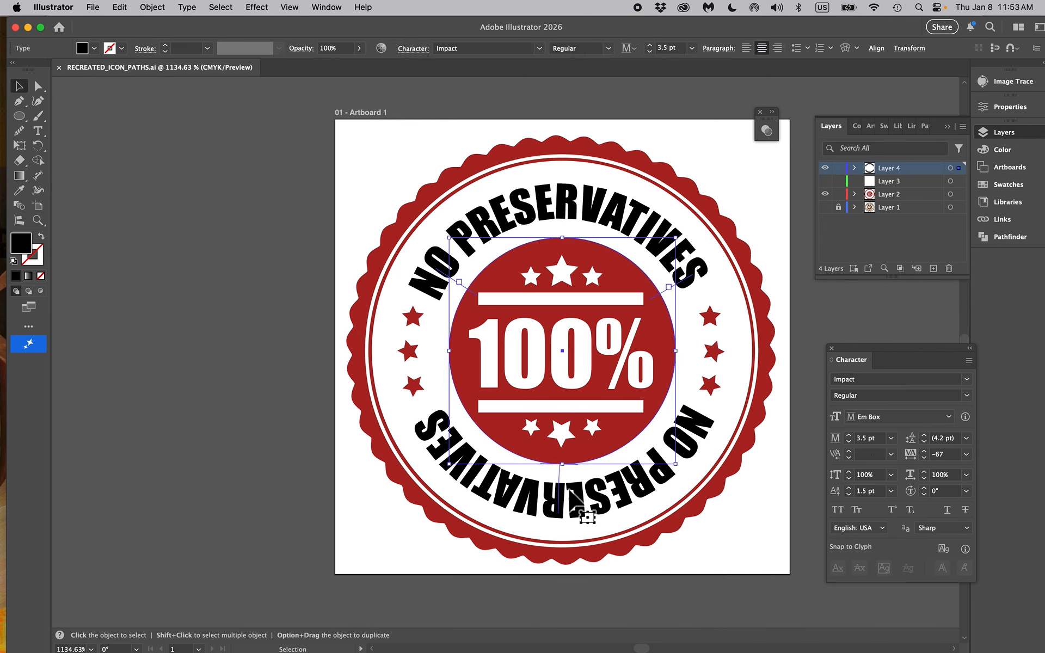
left_click(538, 498, "shift")
left_click(539, 498)
left_click(951, 168)
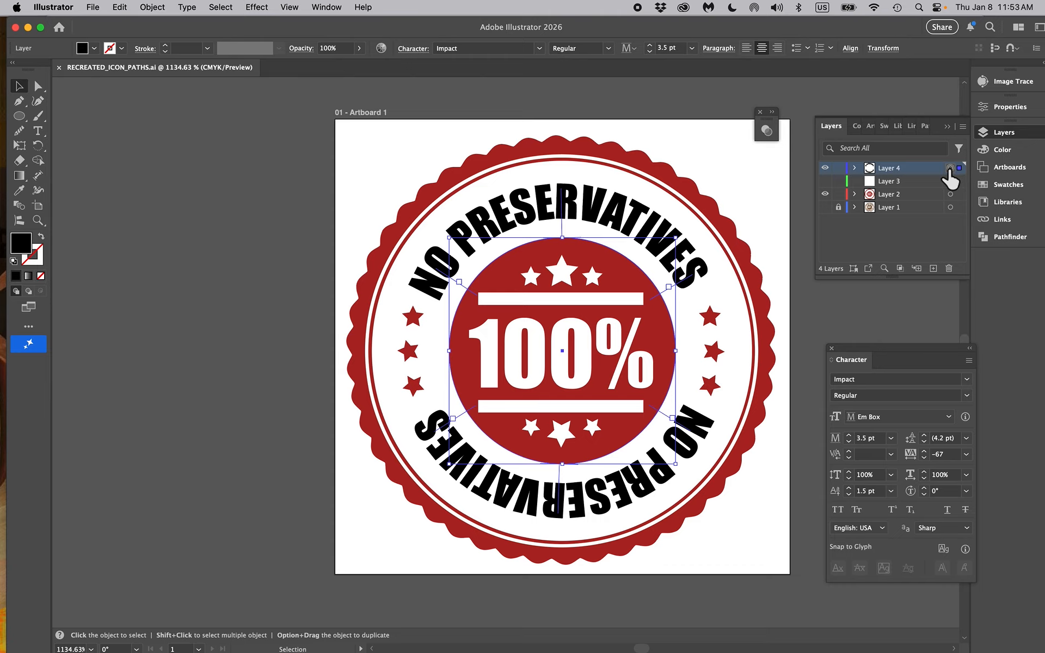
left_click(187, 7)
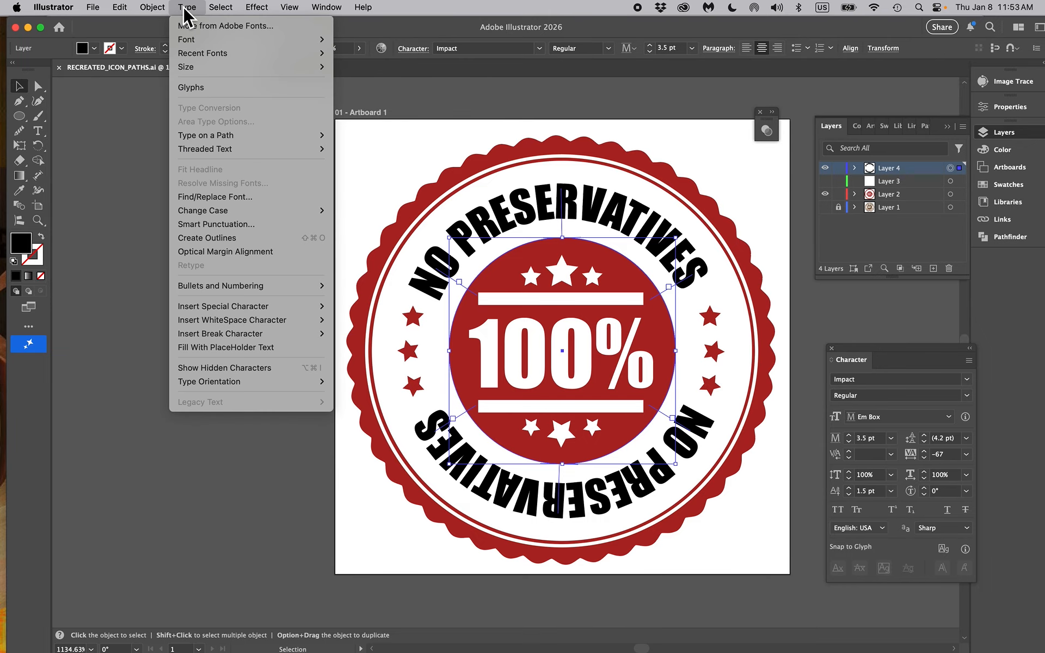
left_click(236, 239)
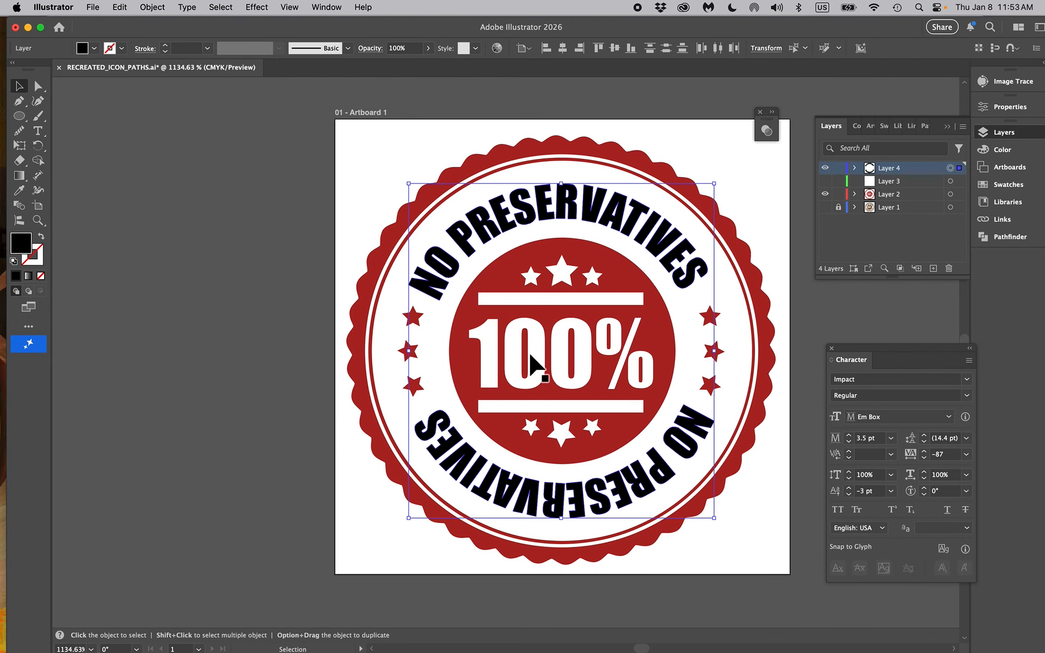
Select the three stars on the left side of the text ring, and group the three stars on its right side
left_click(419, 317)
left_click(413, 349, "shift")
left_click(409, 384, "shift")
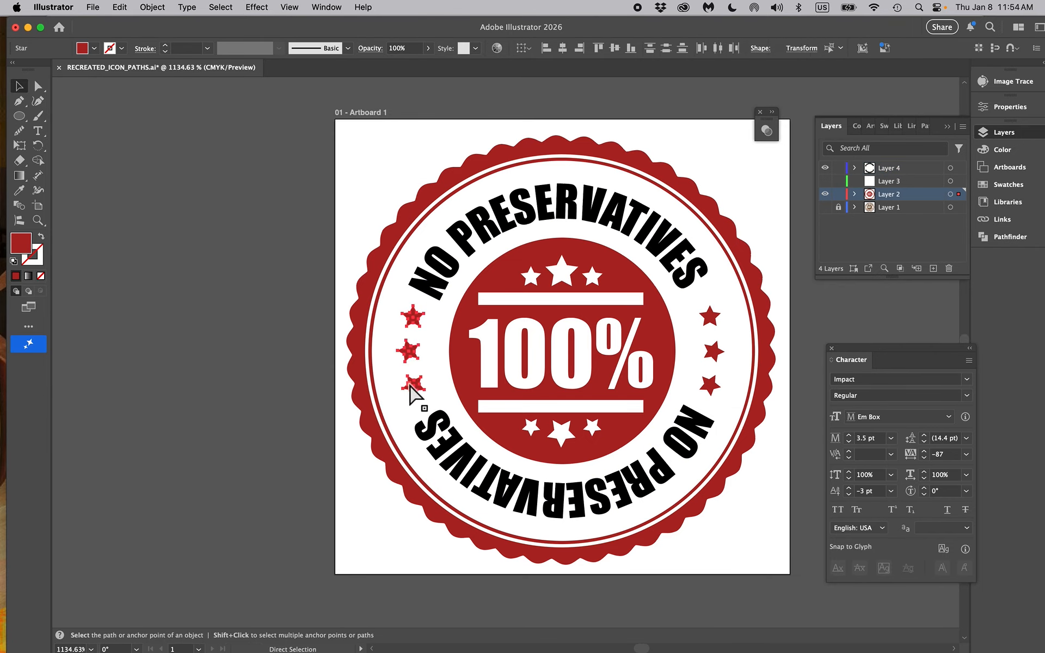
left_click(710, 316)
left_click(713, 351, "shift")
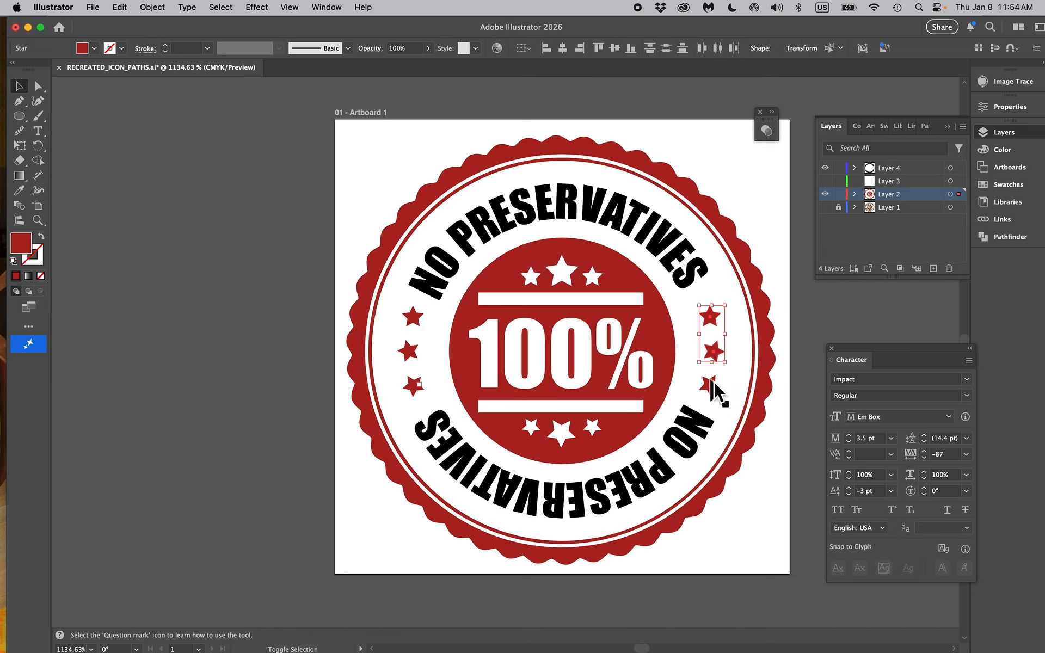
left_click(710, 385, "shift")
key("a")
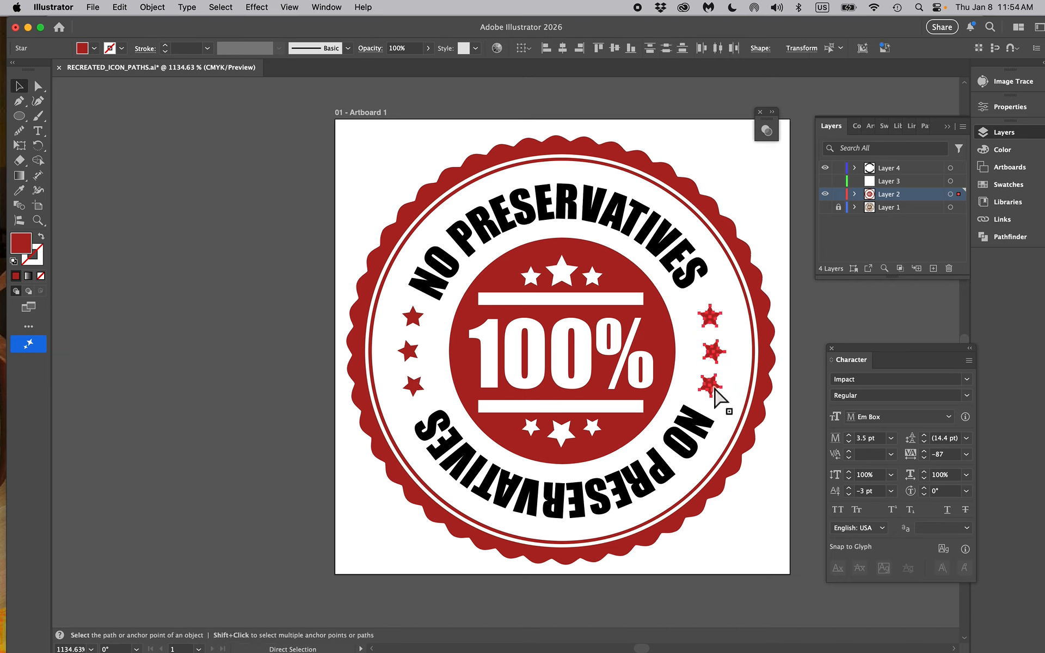
key("super+g")
key("v")
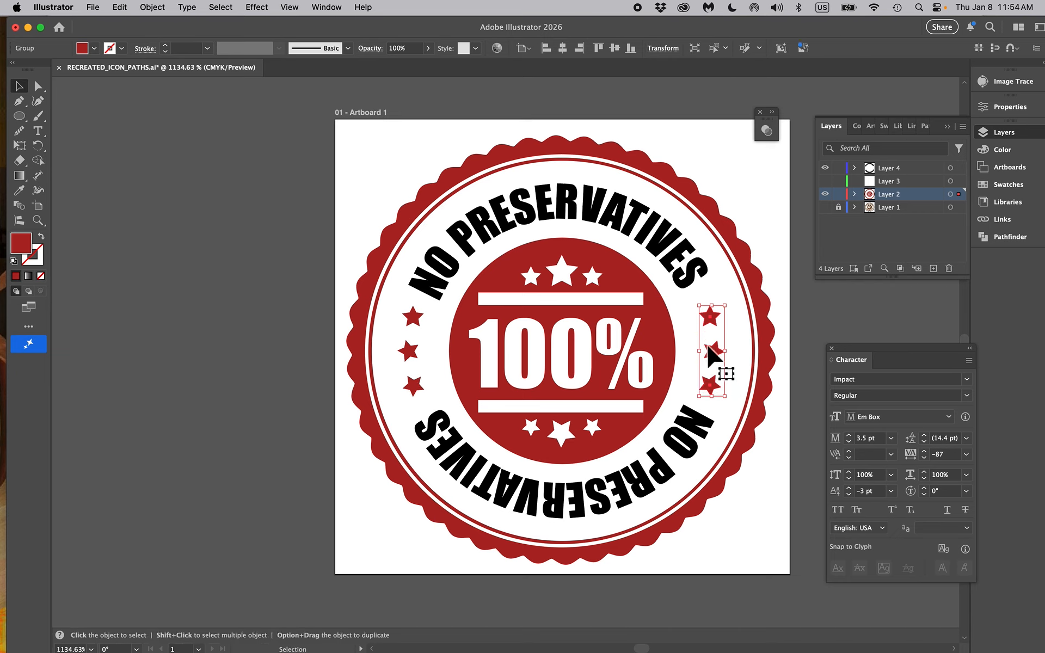
Compare the thin white ring with the original badge by temporarily showing Layer 1 and switching Layer 2 off and on
left_click(562, 155)
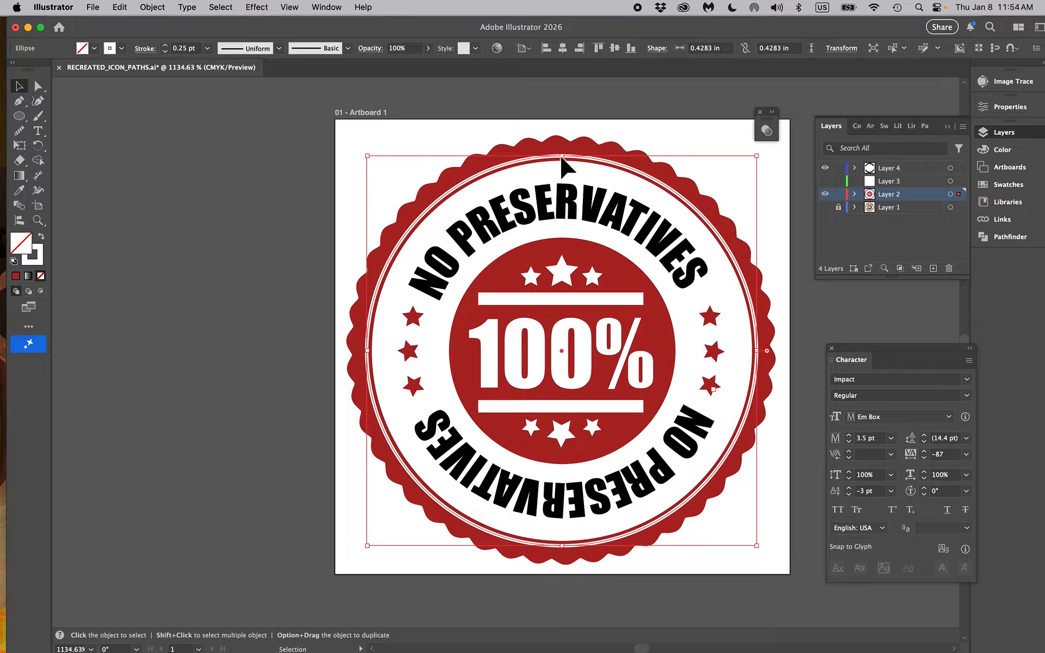
left_click(825, 207)
left_click(825, 195)
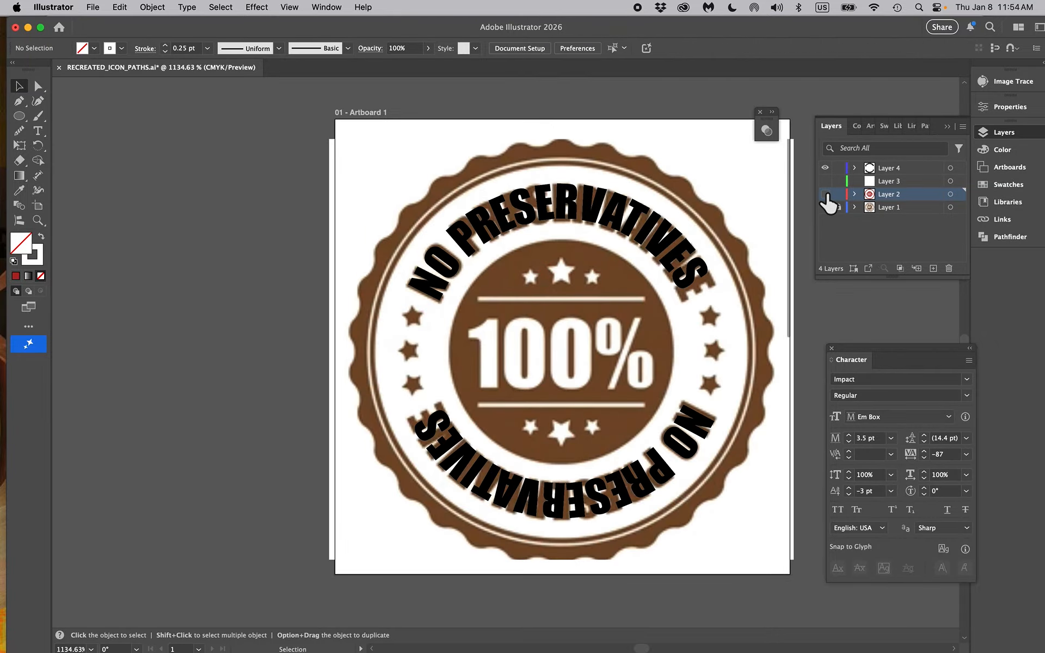
left_click(825, 195)
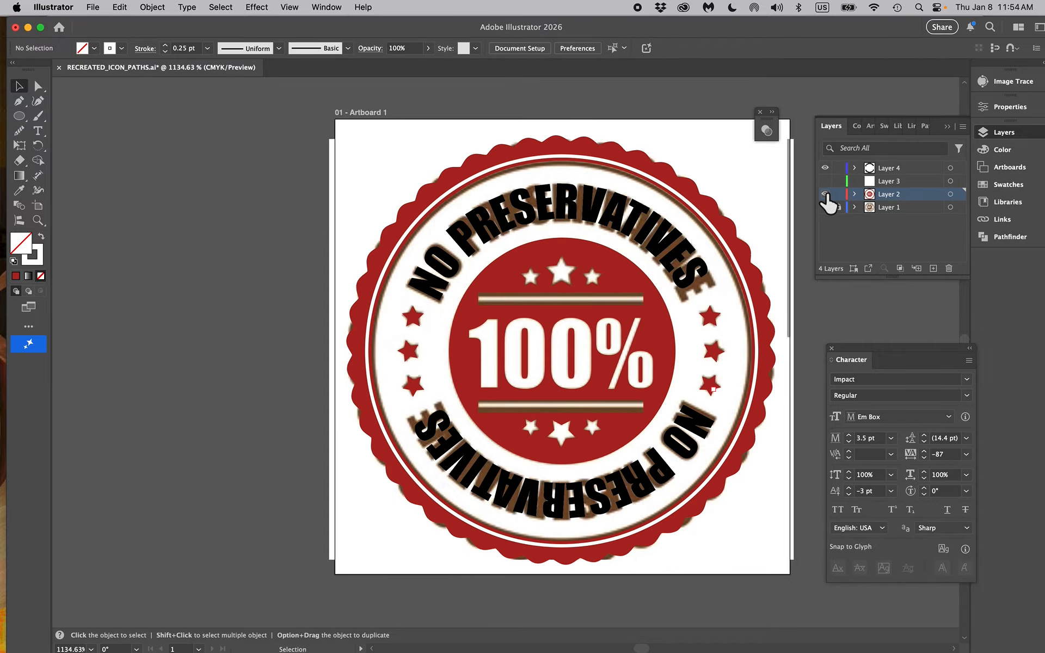
left_click(825, 195)
left_click(825, 194)
left_click(825, 194)
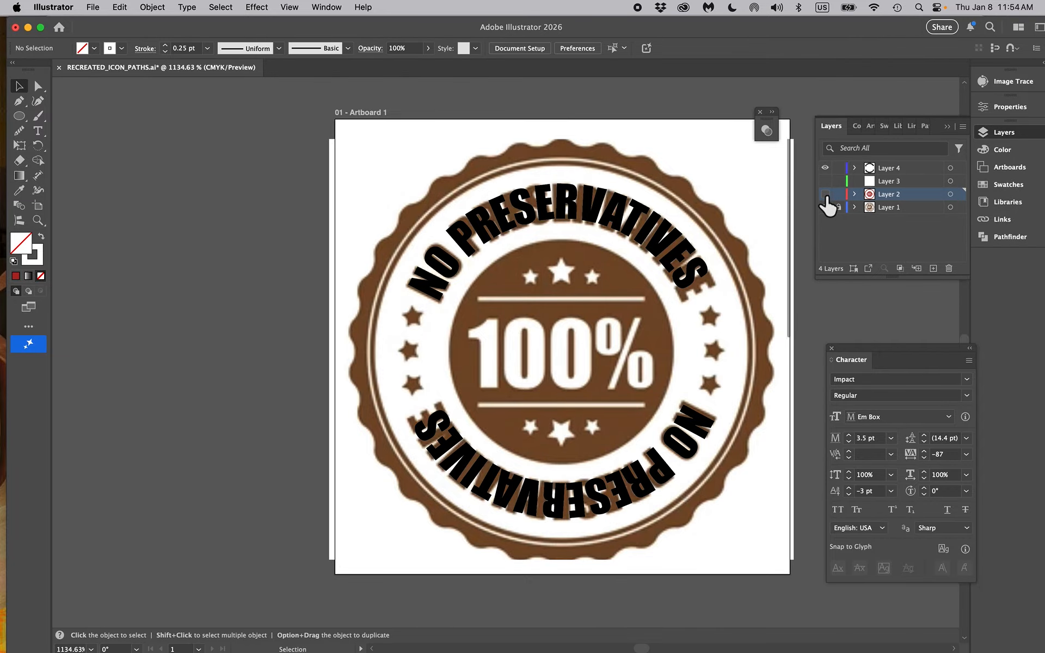
left_click(825, 195)
left_click(825, 208)
Set the stroke weight of the thin white ring inside the scalloped edge to 0.125 pt
left_click(513, 161)
scroll(518, 170, "up", 2)
scroll(518, 170, "up", 3)
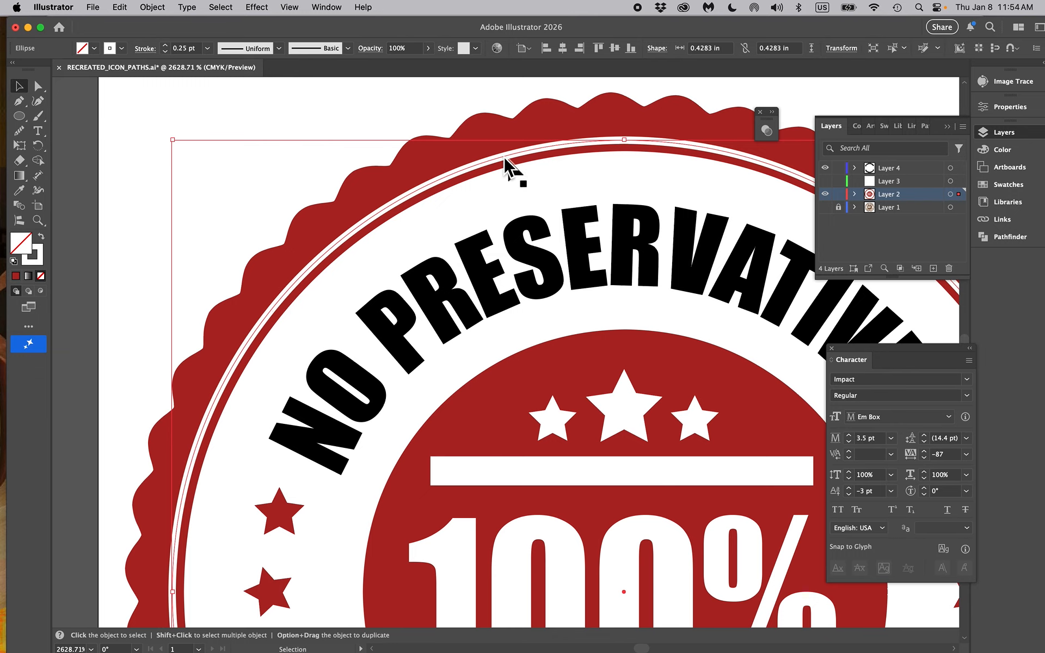
left_click(210, 50)
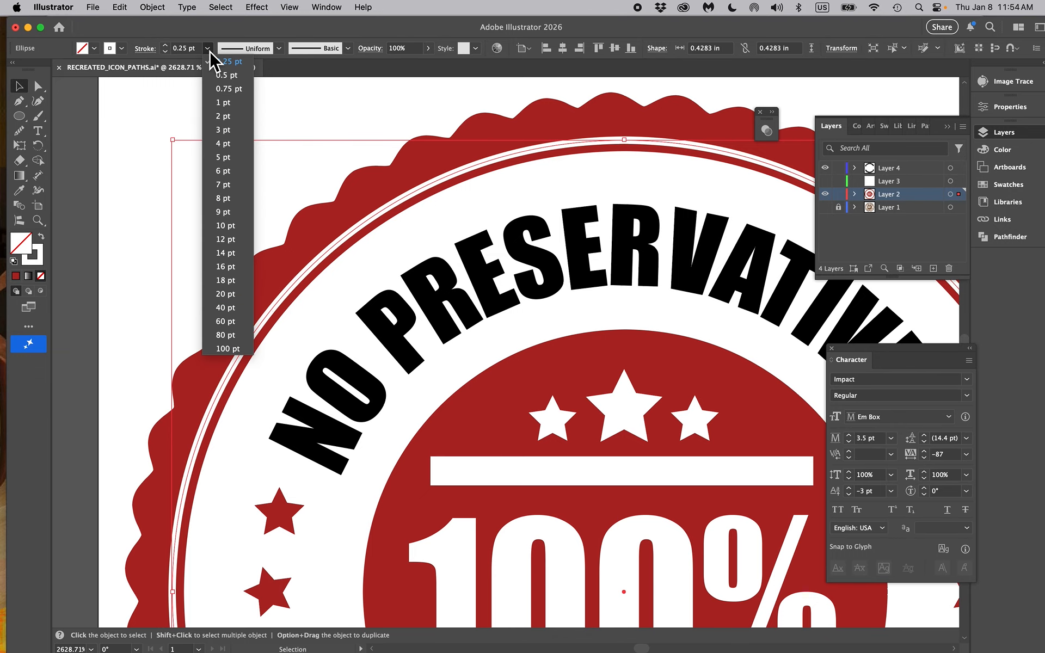
left_click(187, 96)
left_click(182, 50)
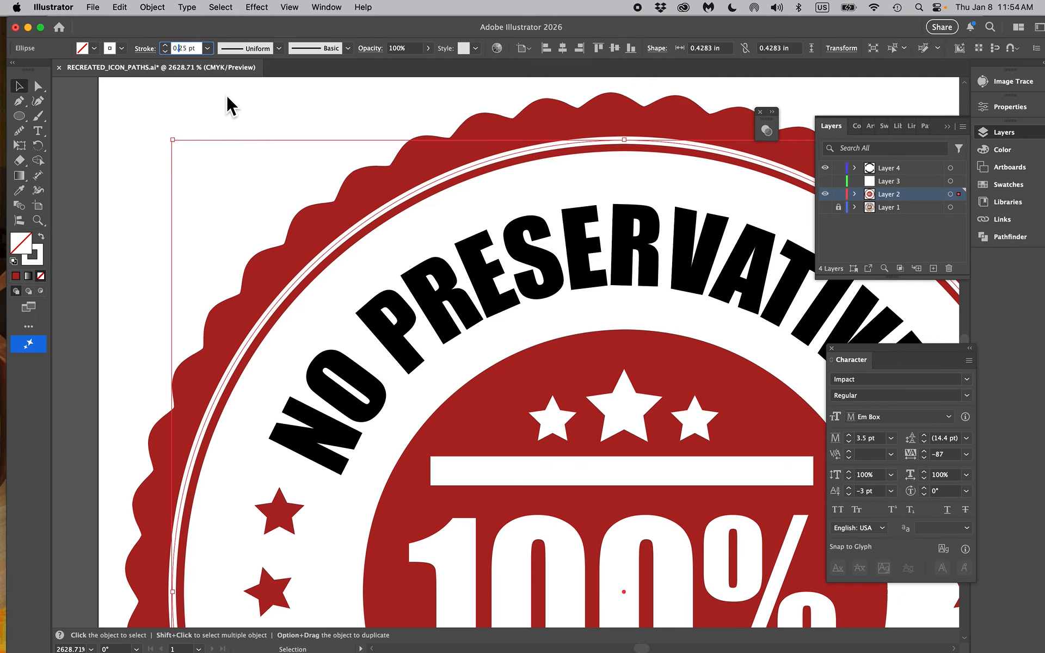
type("1")
key("Return")
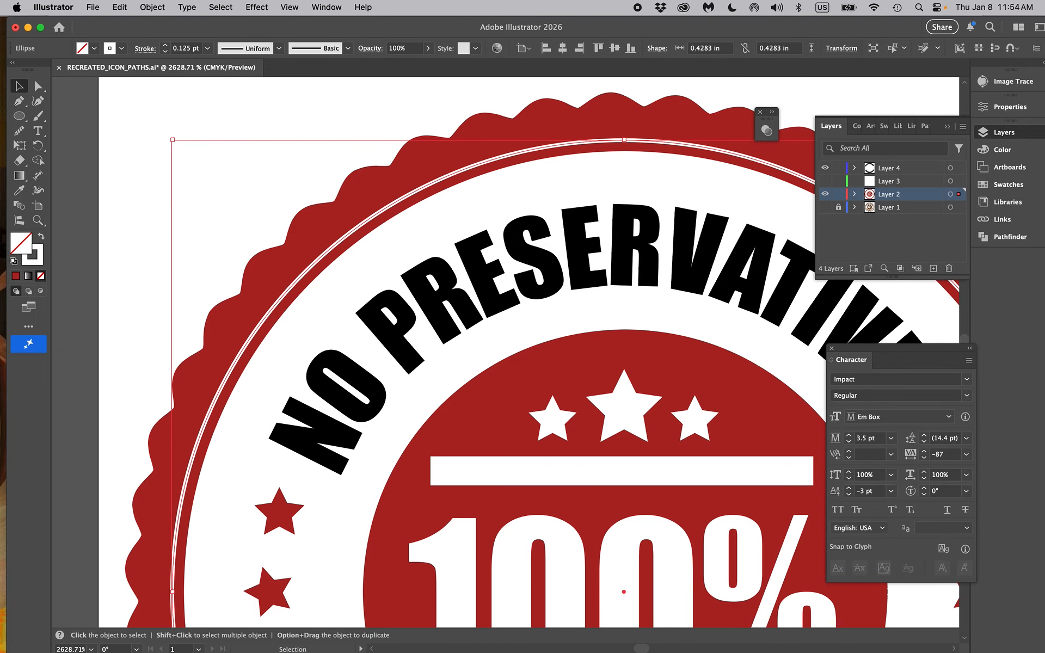
left_click(150, 7)
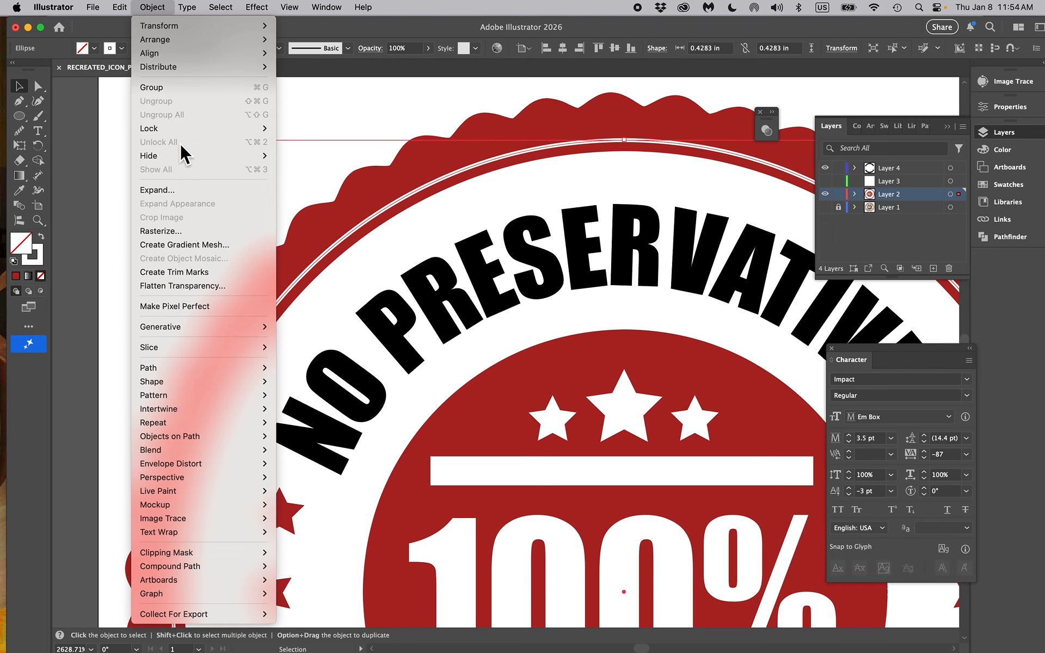
left_click(186, 191)
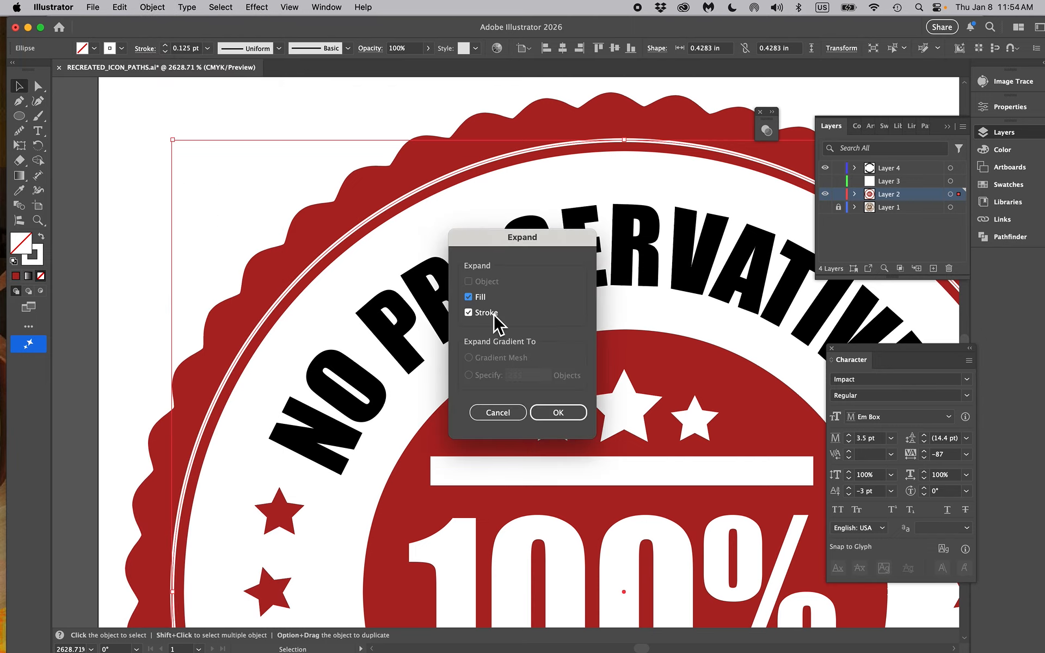
left_click(518, 420)
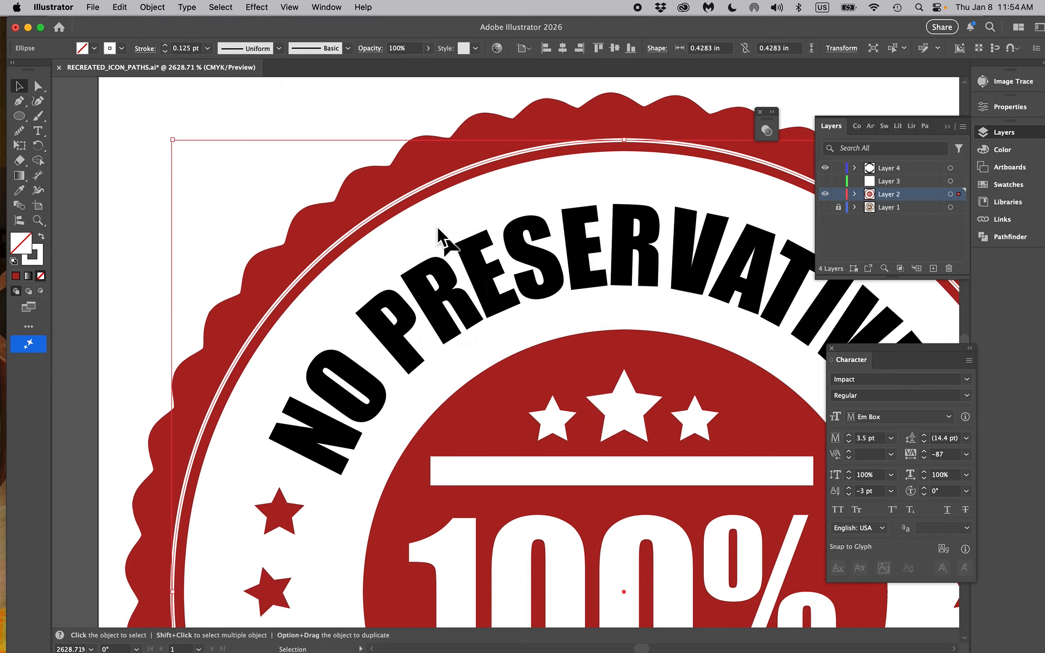
left_click(368, 129)
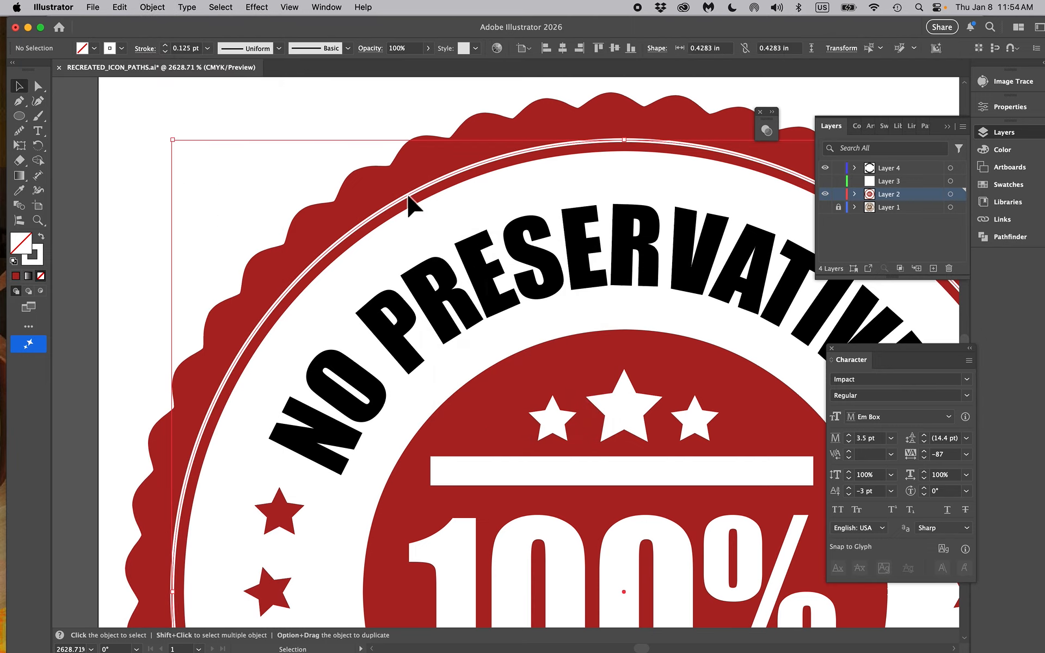
left_click(408, 174)
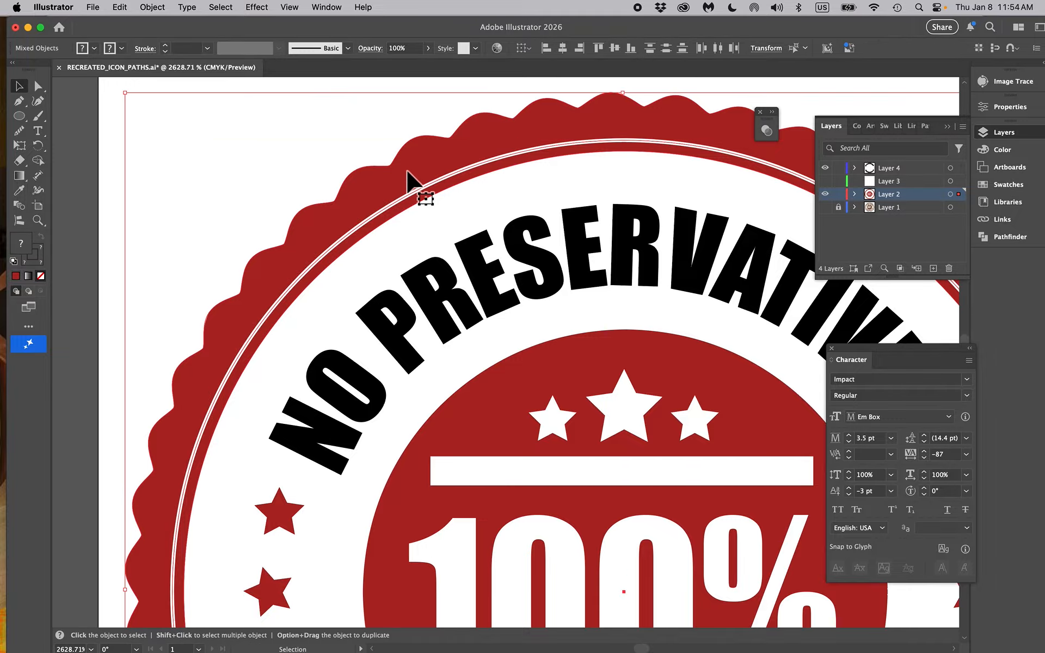
scroll(408, 172, "down", 5)
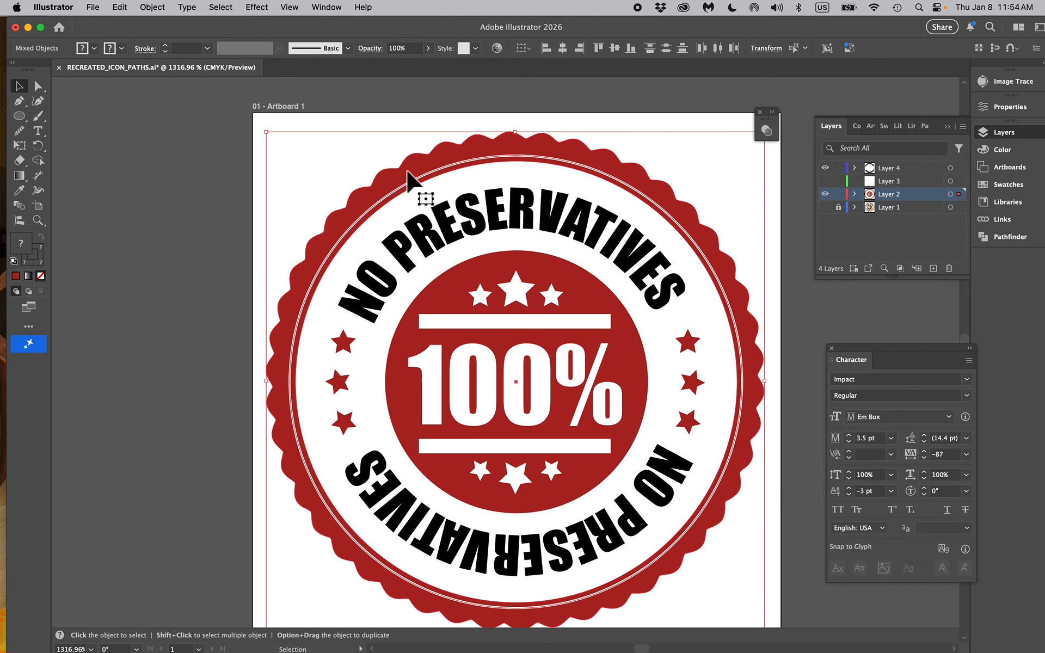
left_click(243, 227)
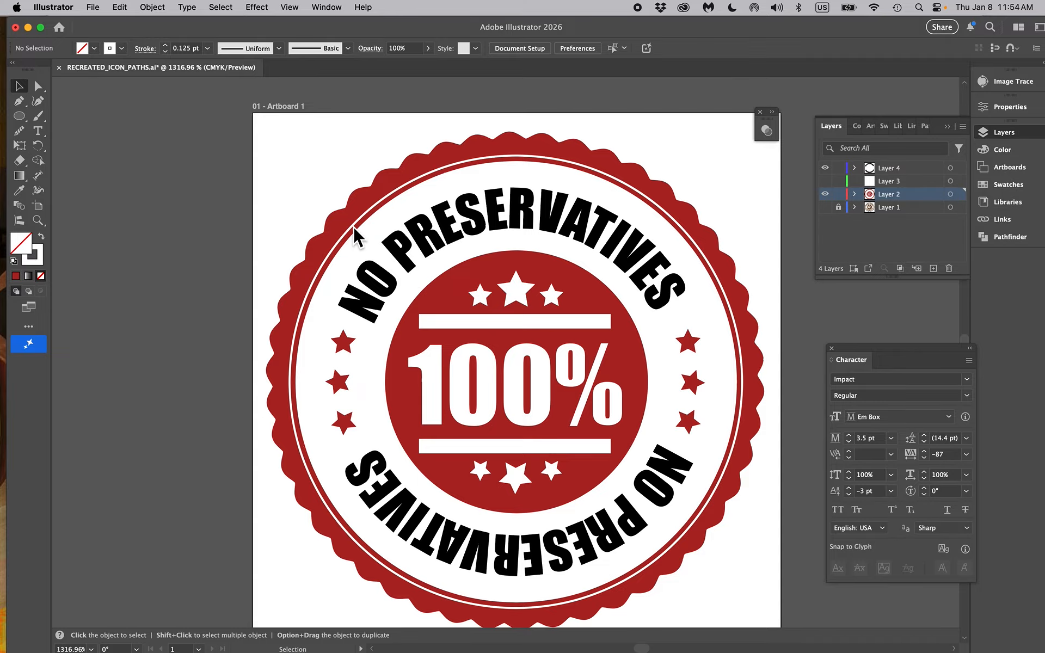
Expand the fill and stroke of the thin white ring inside the scalloped edge
left_click(358, 217)
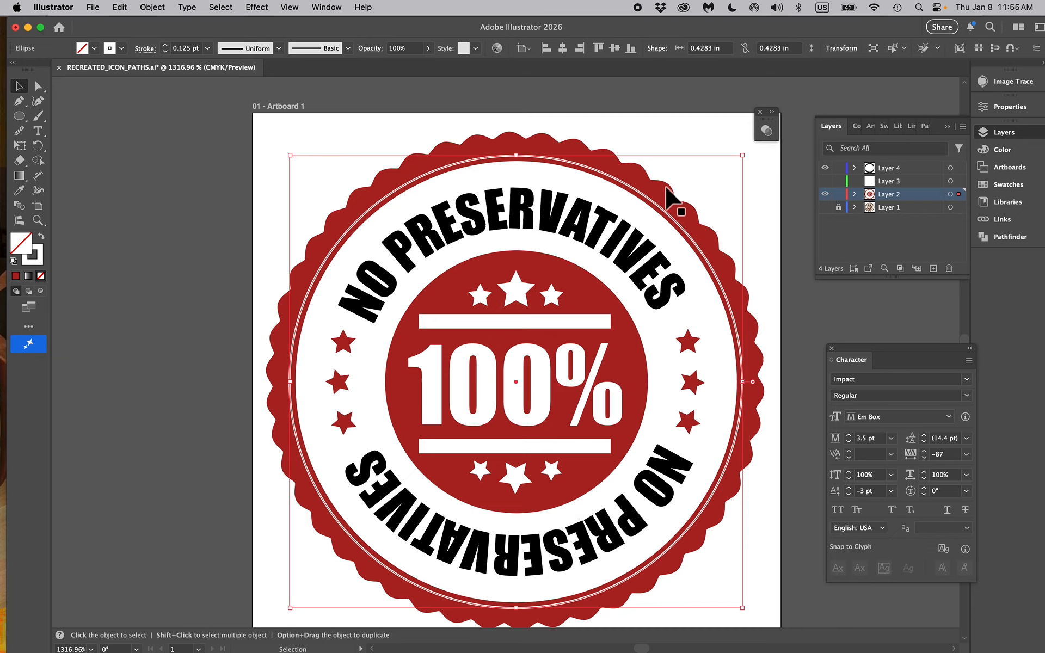
left_click(153, 8)
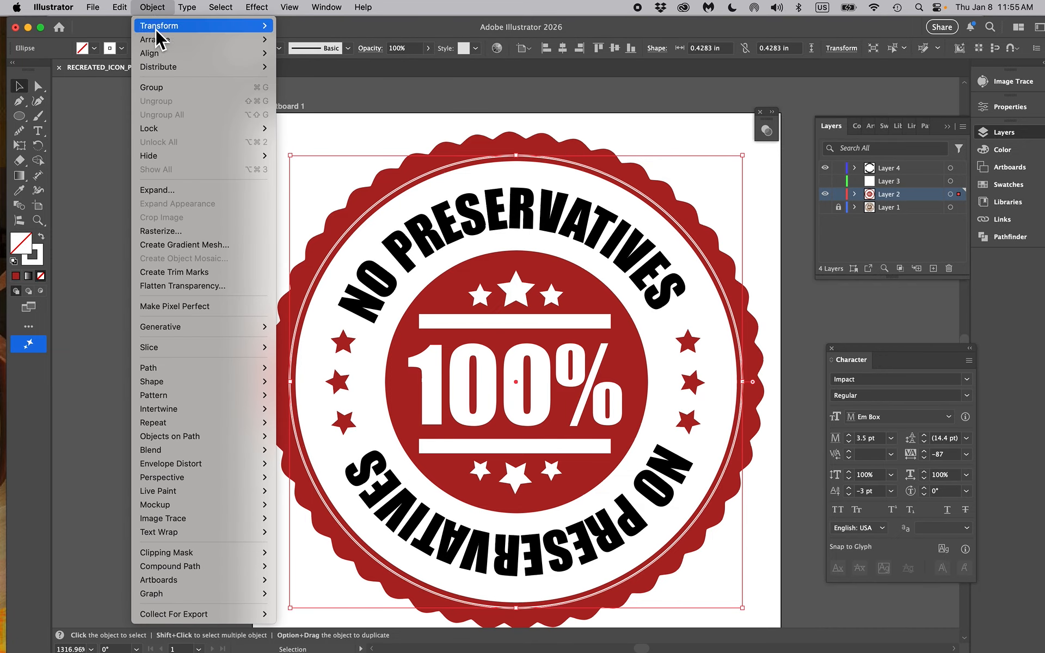
left_click(190, 192)
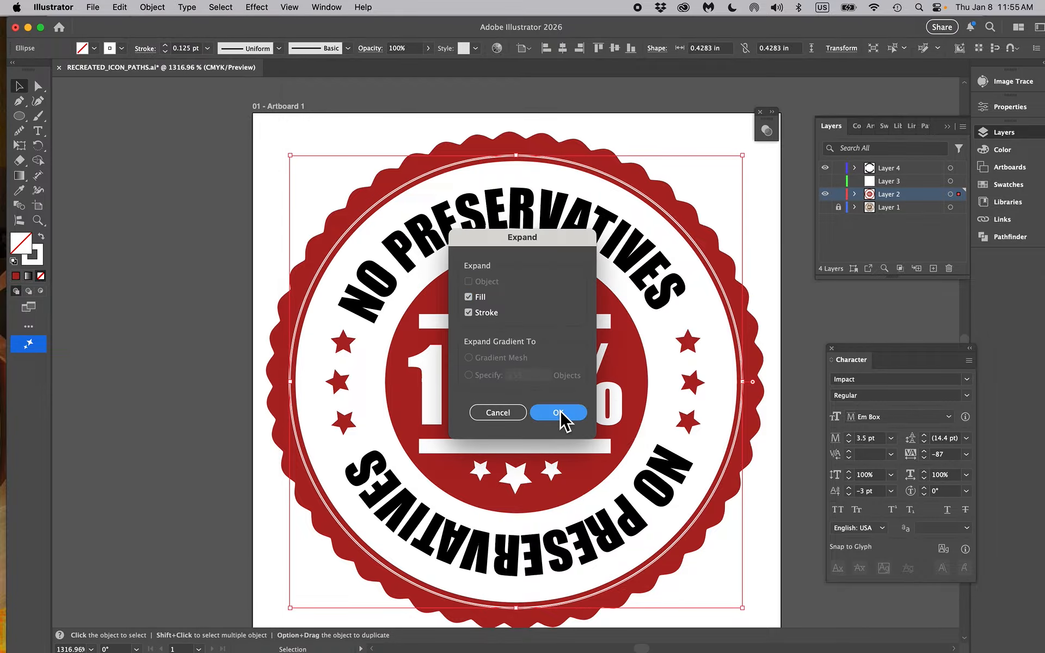
left_click(560, 419)
Subtract the expanded white ring from the red scalloped shape with the Pathfinder's Minus Front operation
left_click(496, 157, "shift")
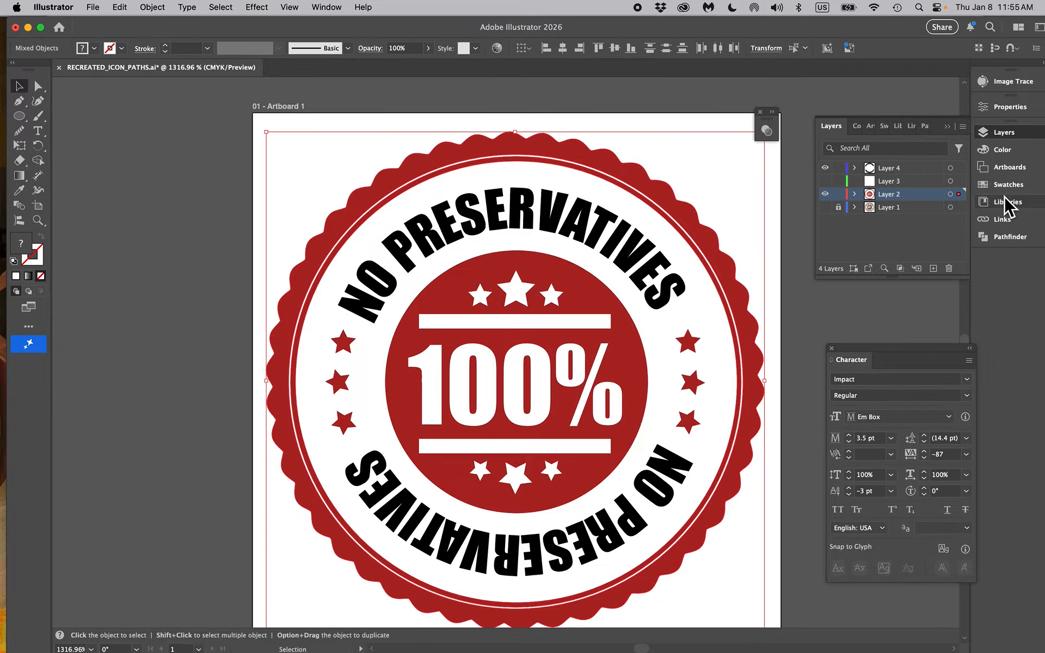
left_click(1010, 237)
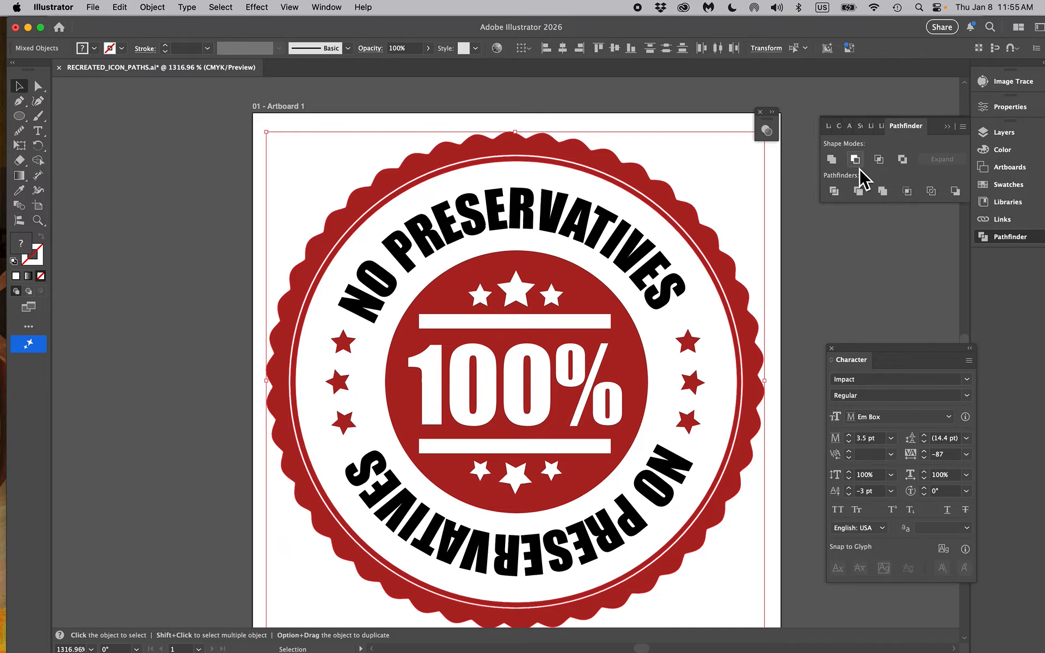
left_click(856, 160)
Recolor the outlined NO PRESERVATIVES text with the red sampled from the scalloped edge
left_click(524, 218)
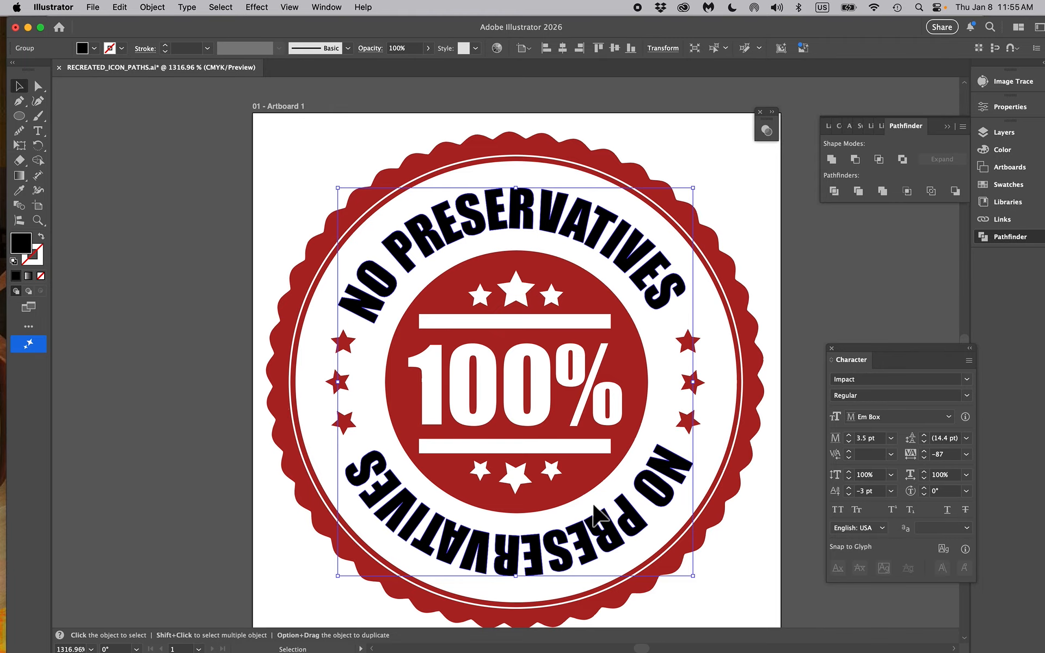
key("i")
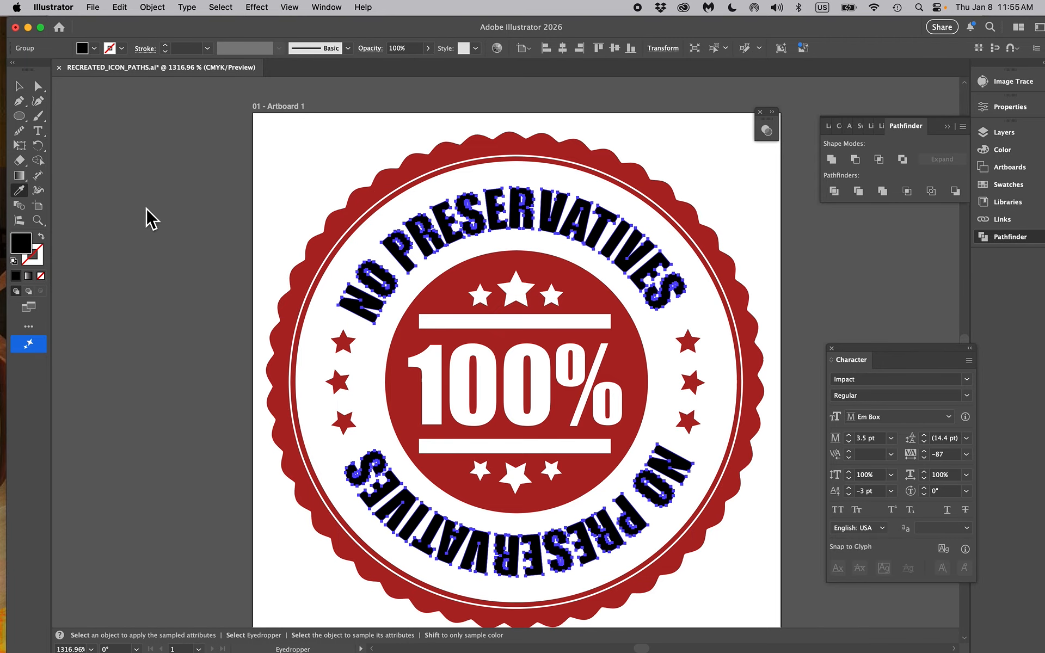
left_click(371, 196)
left_click(19, 86)
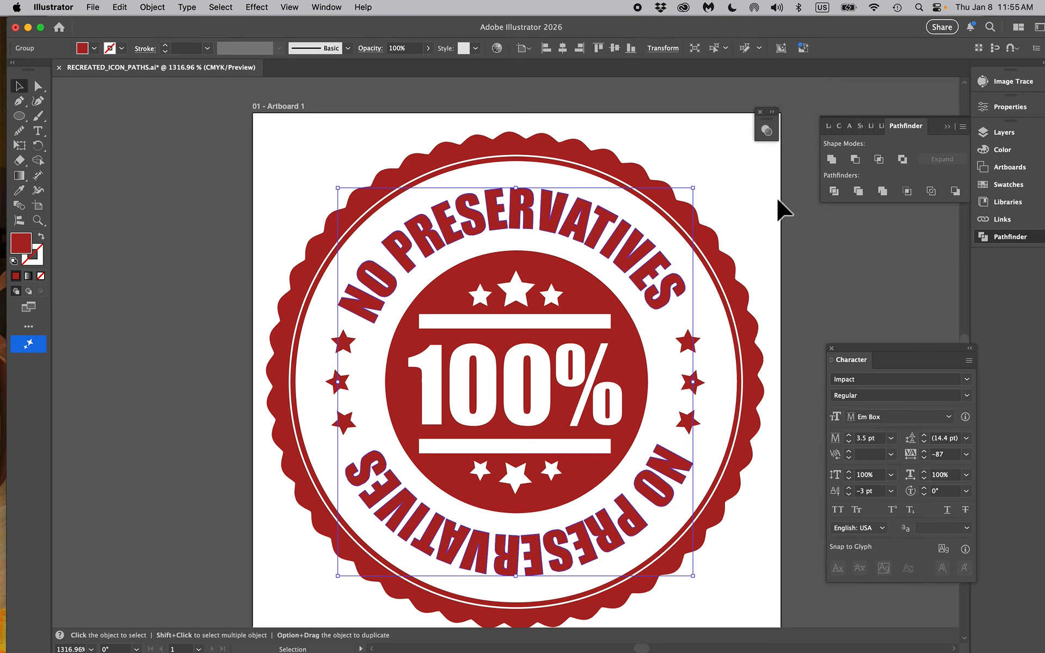
Move the red NO PRESERVATIVES text from Layer 4 to Layer 2 in the same place
left_click(1003, 133)
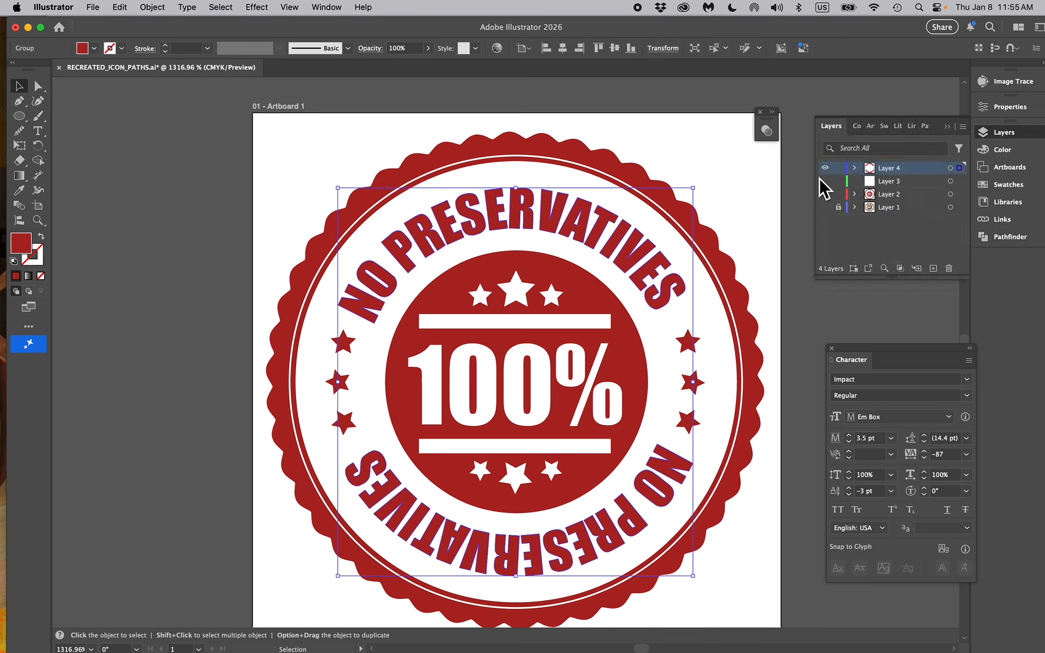
key("Delete")
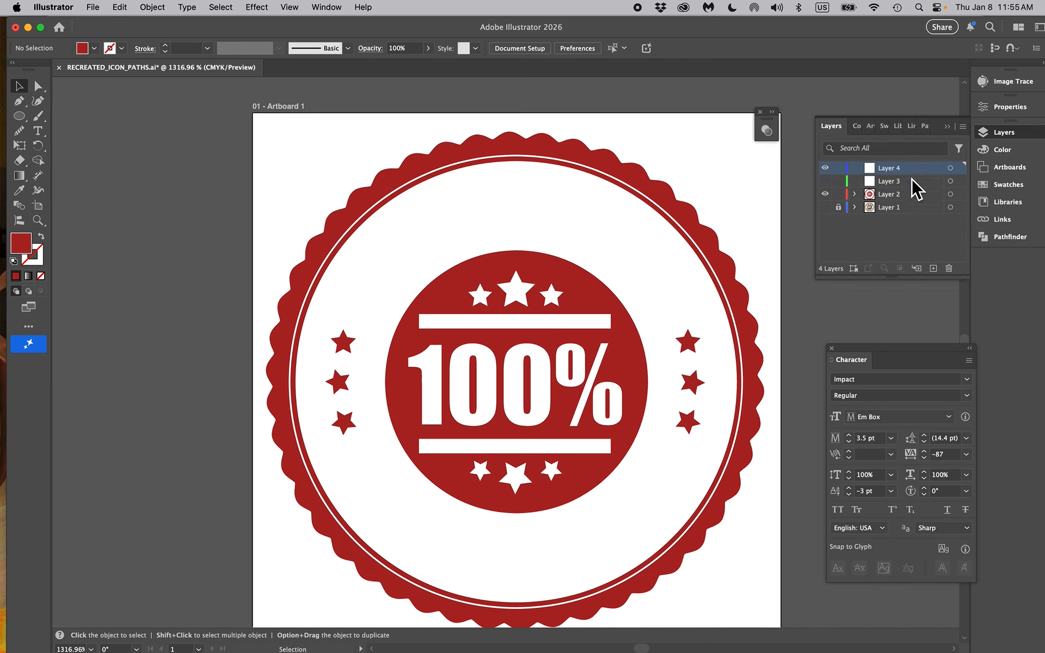
left_click(909, 198)
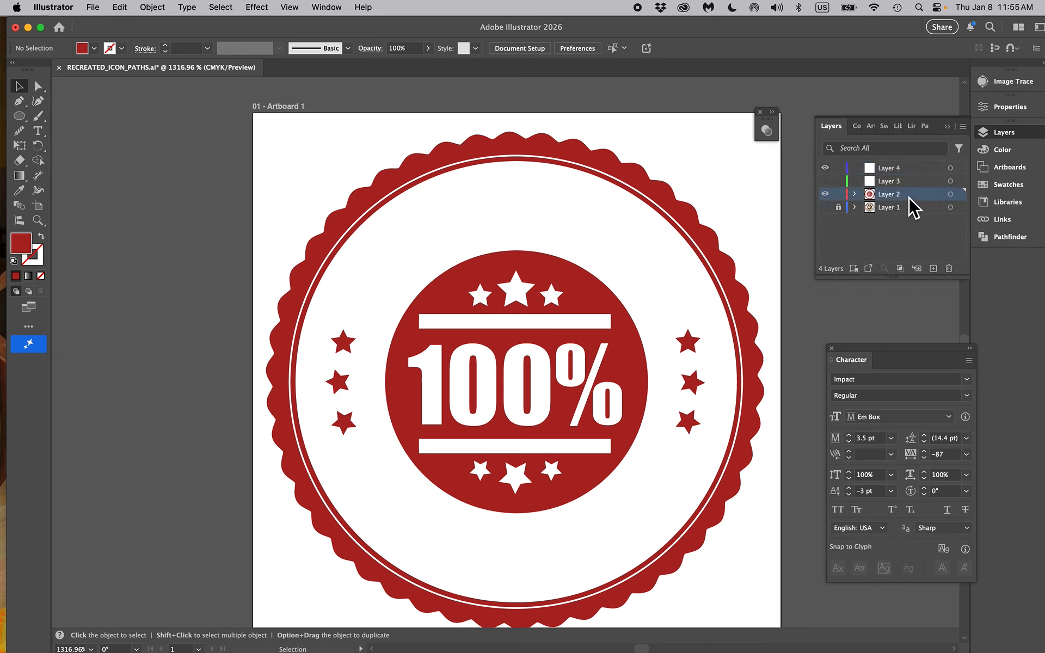
key("super+f")
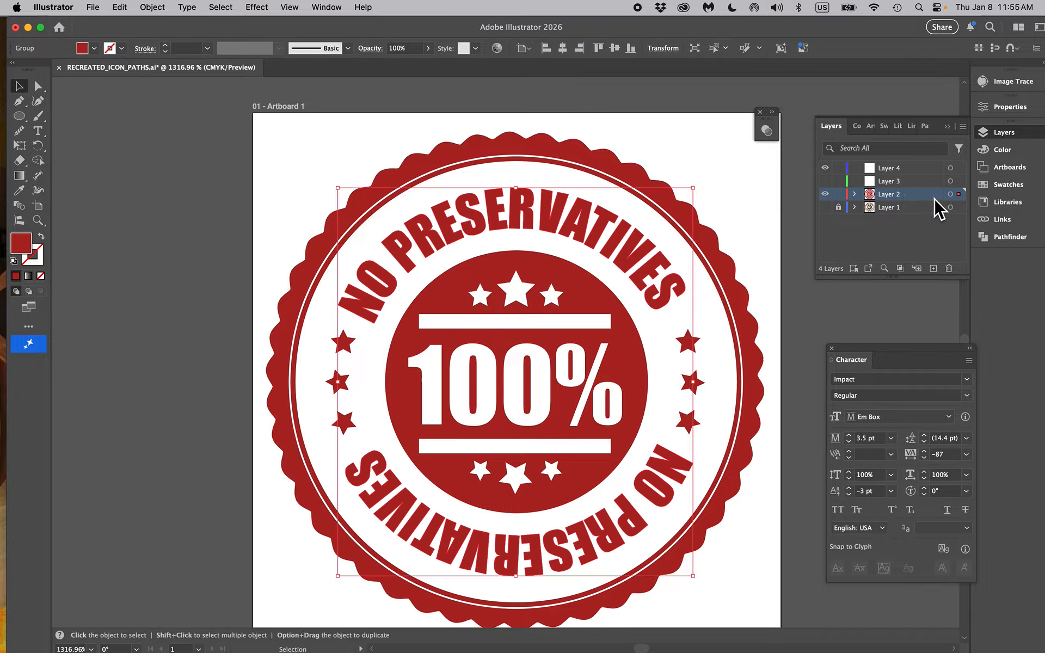
Select the Layer 2 artwork to check for stray paths, and switch the document to Outline view
left_click(950, 194)
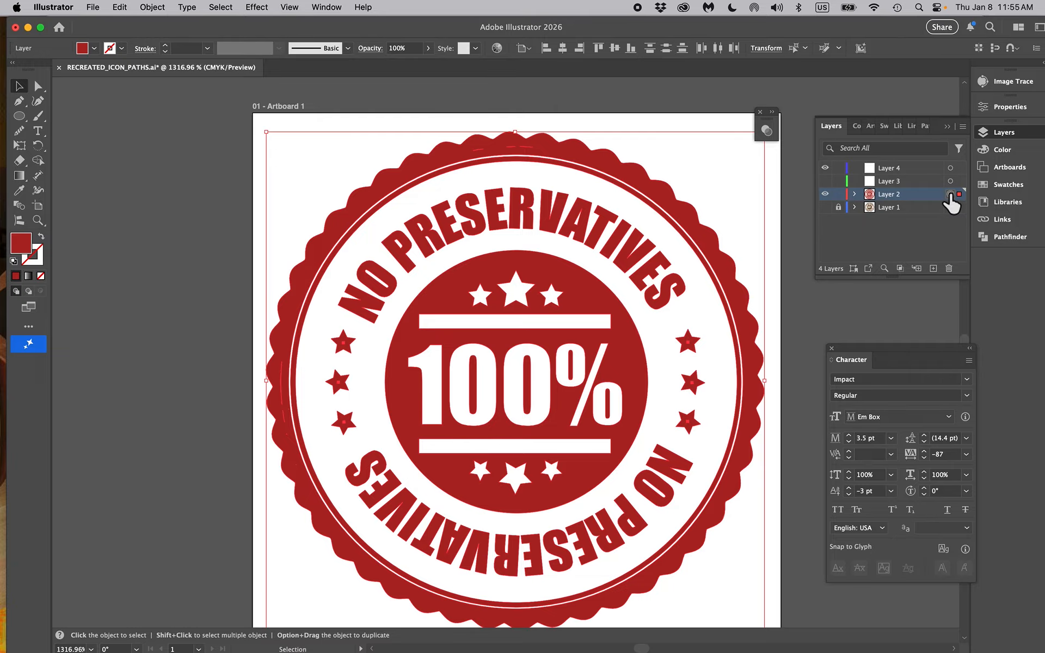
key("super+shift+a")
left_click(288, 352)
left_click(337, 8)
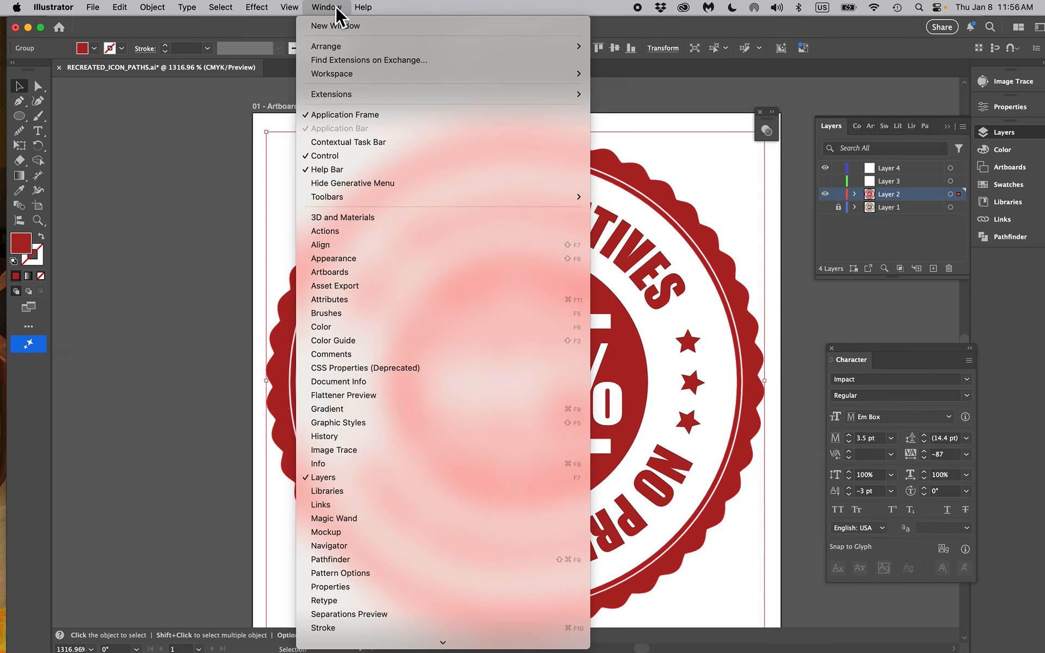
mouse_move(285, 8)
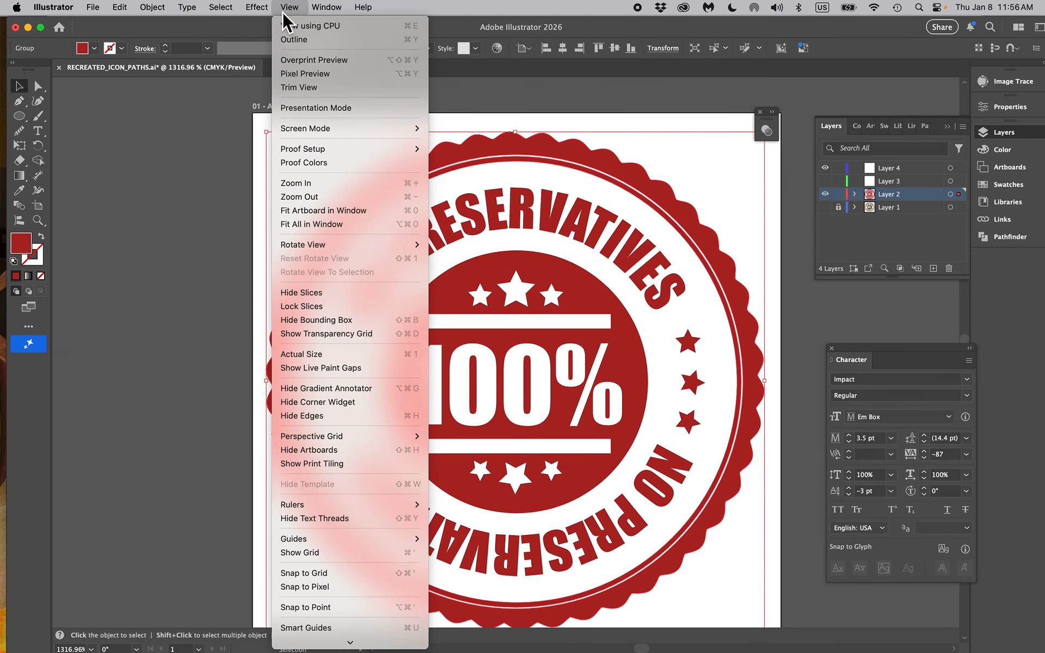
left_click(294, 40)
Delete the stray path fragments along the lower left of the scalloped band
left_click(38, 86)
left_click(284, 420)
key("Delete")
key("Delete")
left_click(287, 434)
key("Delete")
key("Delete")
left_click(296, 465)
key("Delete")
key("Delete")
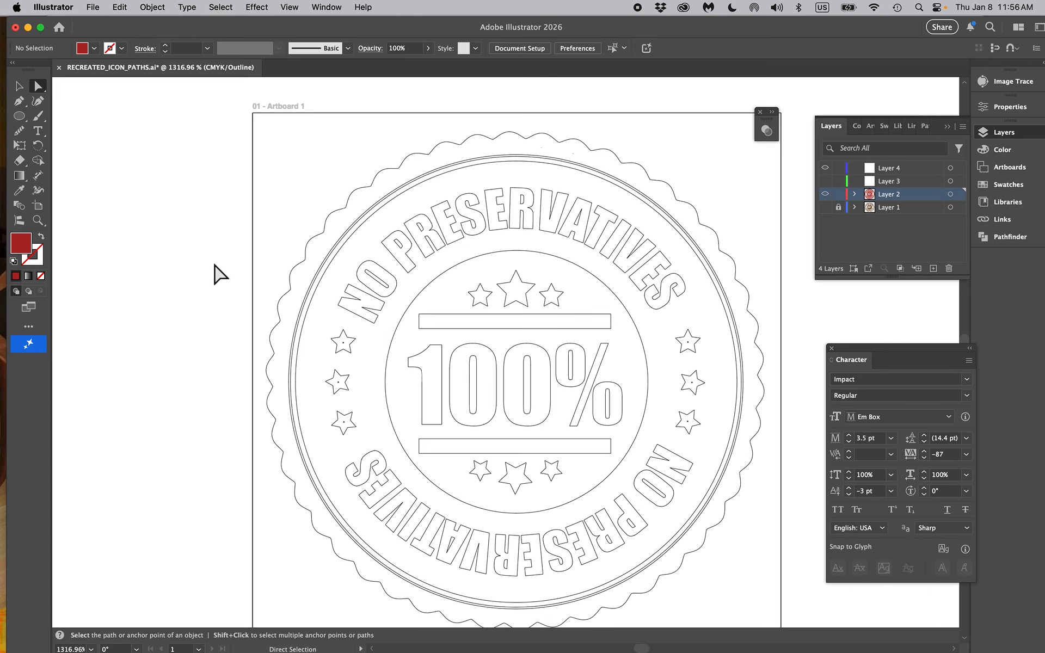
Switch the document back to Preview view
left_click(20, 86)
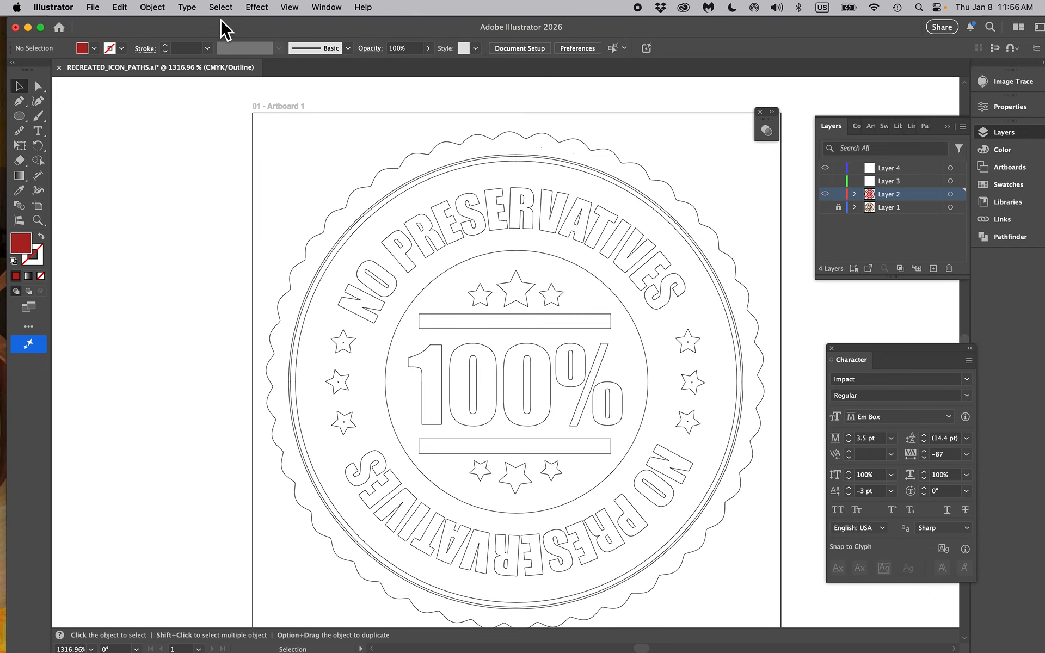
left_click(297, 9)
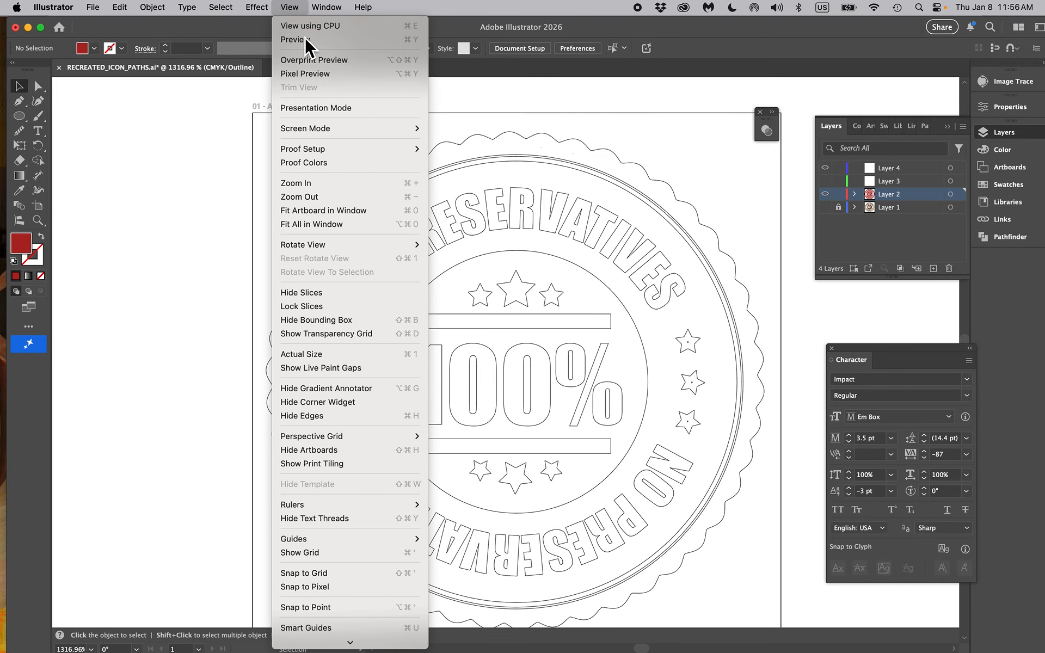
left_click(303, 38)
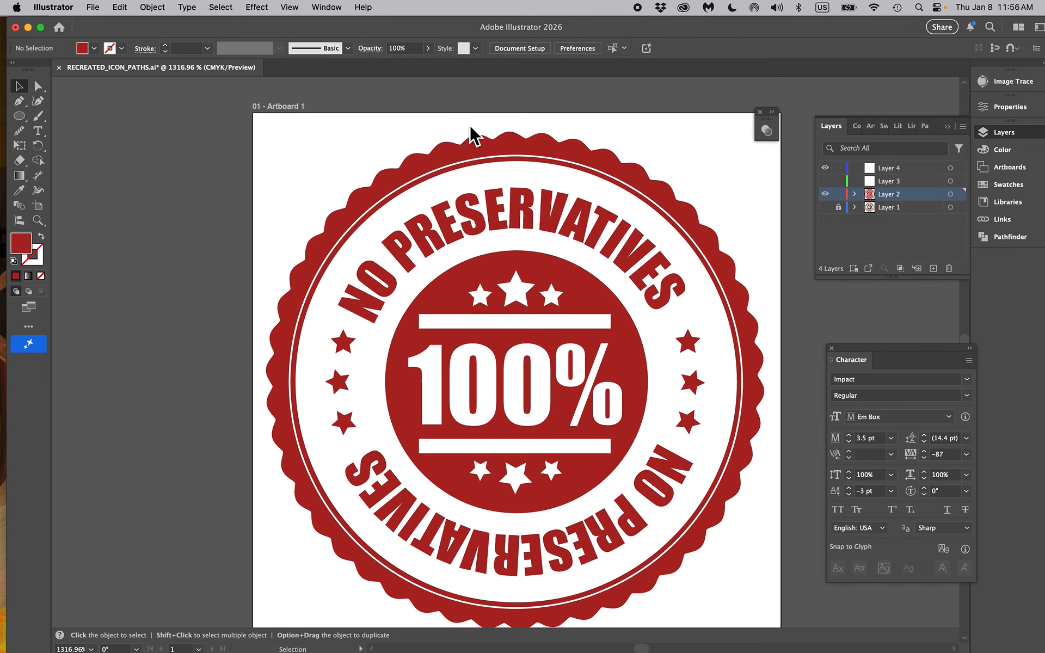
Show and unlock Layer 1, and unlock all of its objects
scroll(725, 215, "down", 2)
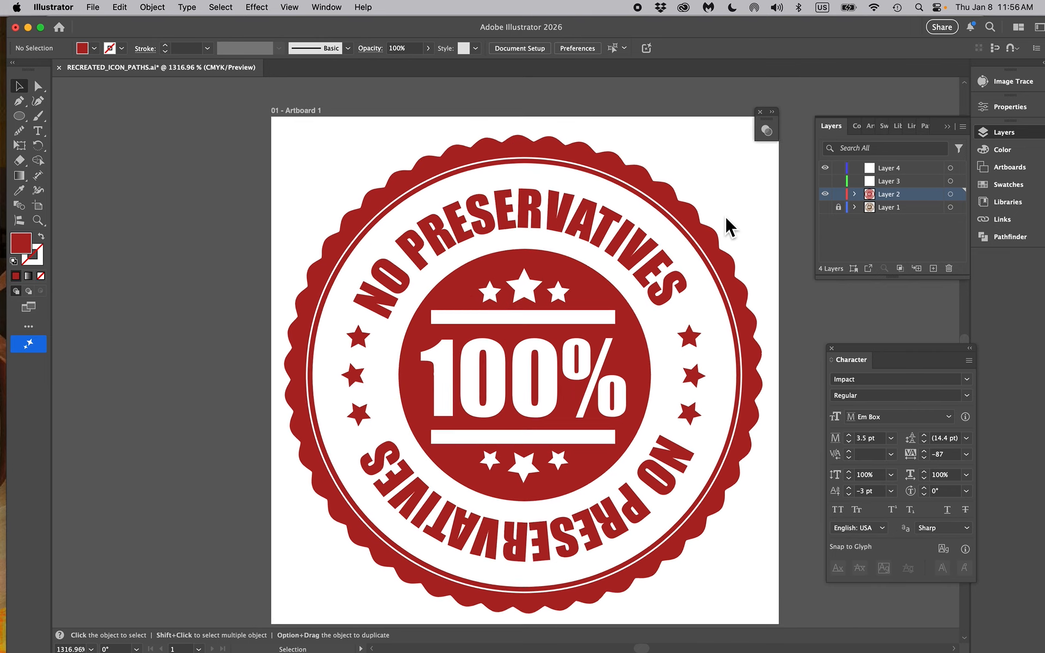
left_click_drag(736, 309, 701, 304)
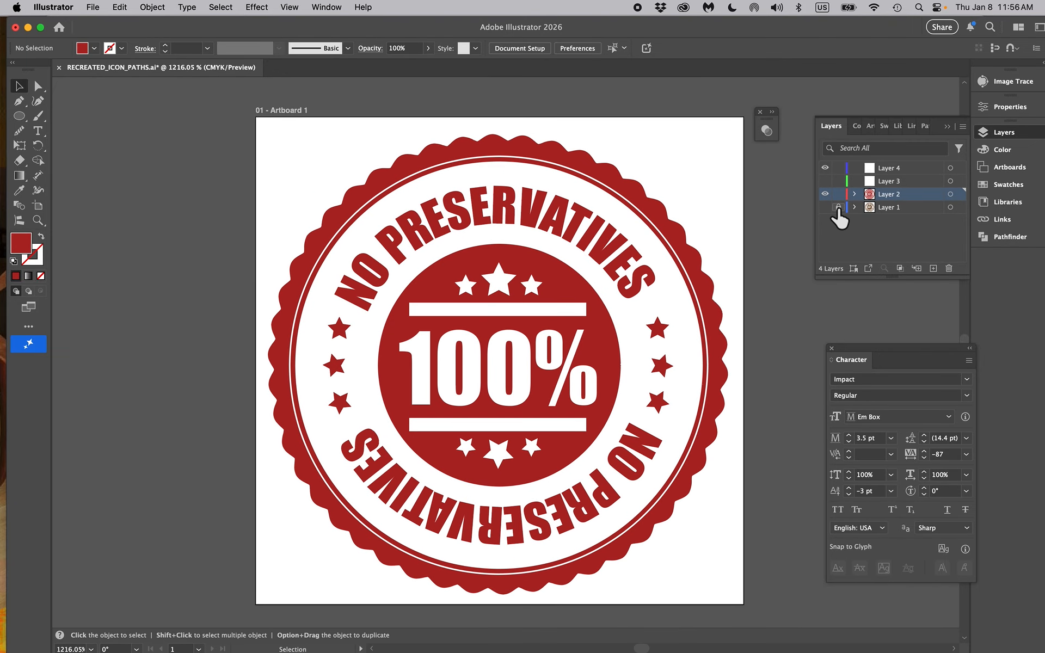
left_click(825, 208)
left_click(893, 207)
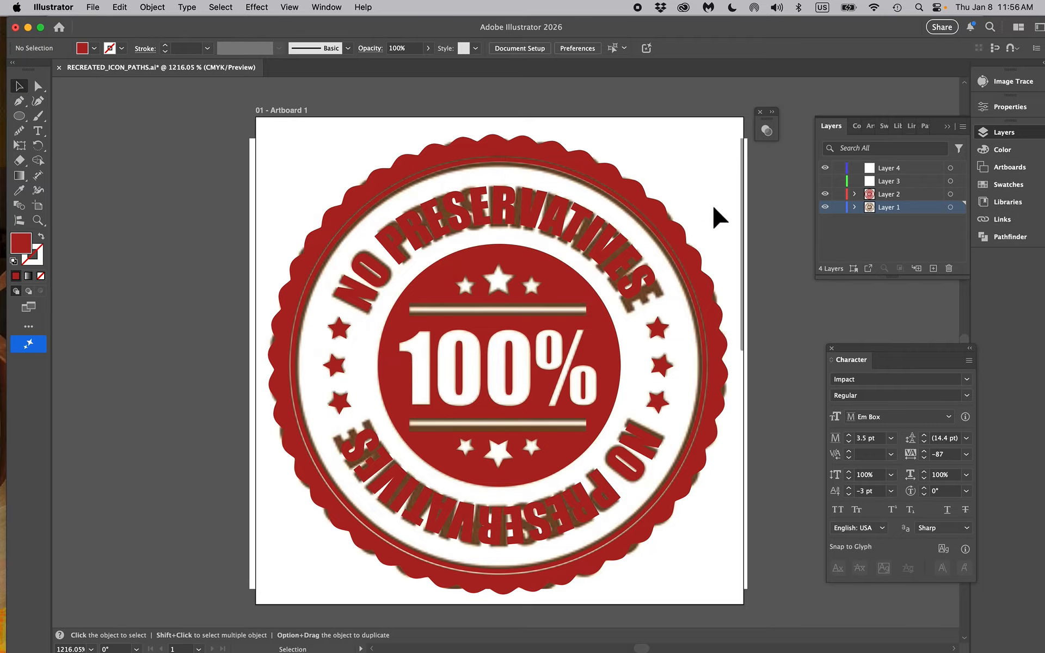
left_click(154, 7)
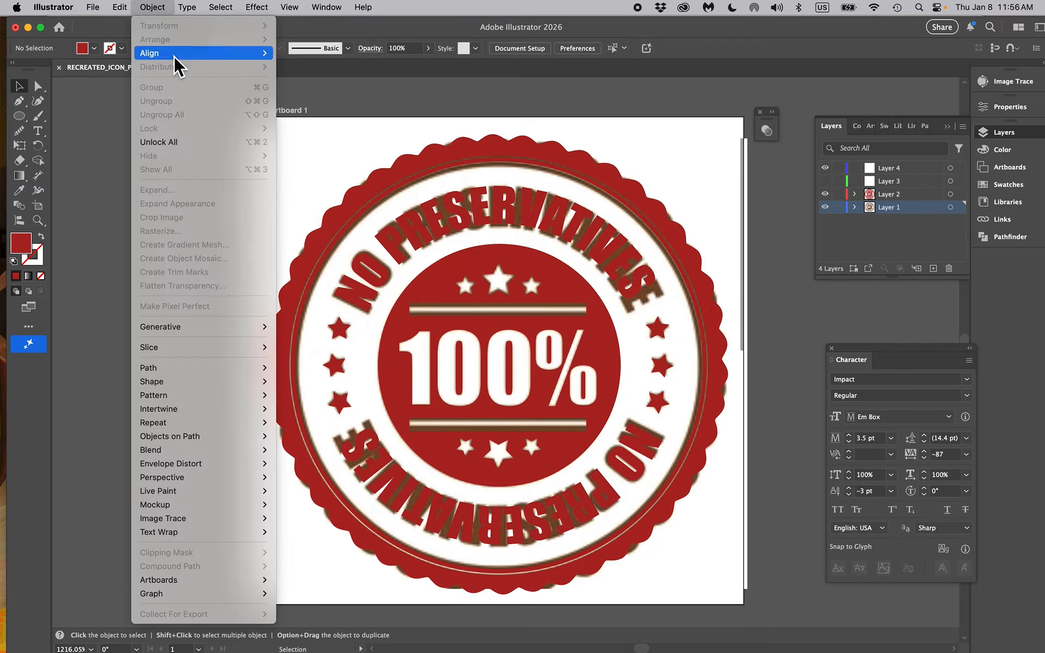
left_click(191, 142)
Move the original brown badge image IMG_1874.jpg to the left, out from under the recreated badge
left_click(209, 158)
left_click_drag(285, 162, 156, 155)
left_click_drag(312, 155, 92, 159)
Recolor all Layer 2 artwork with the brown sampled from the original badge image
left_click(955, 197)
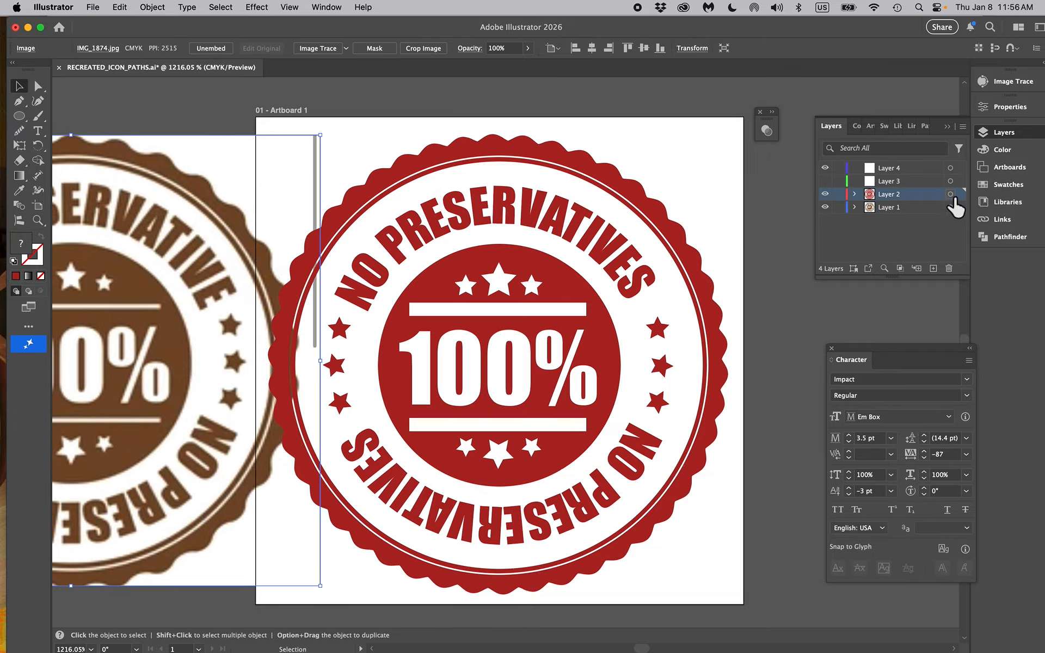
left_click(950, 195)
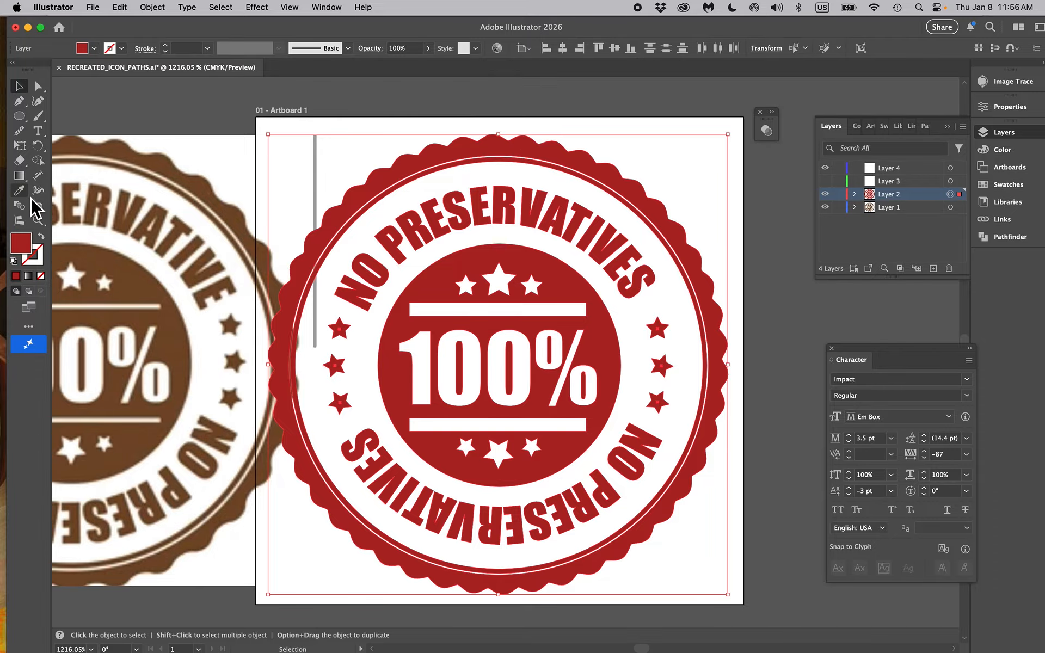
key("i")
left_click(128, 274)
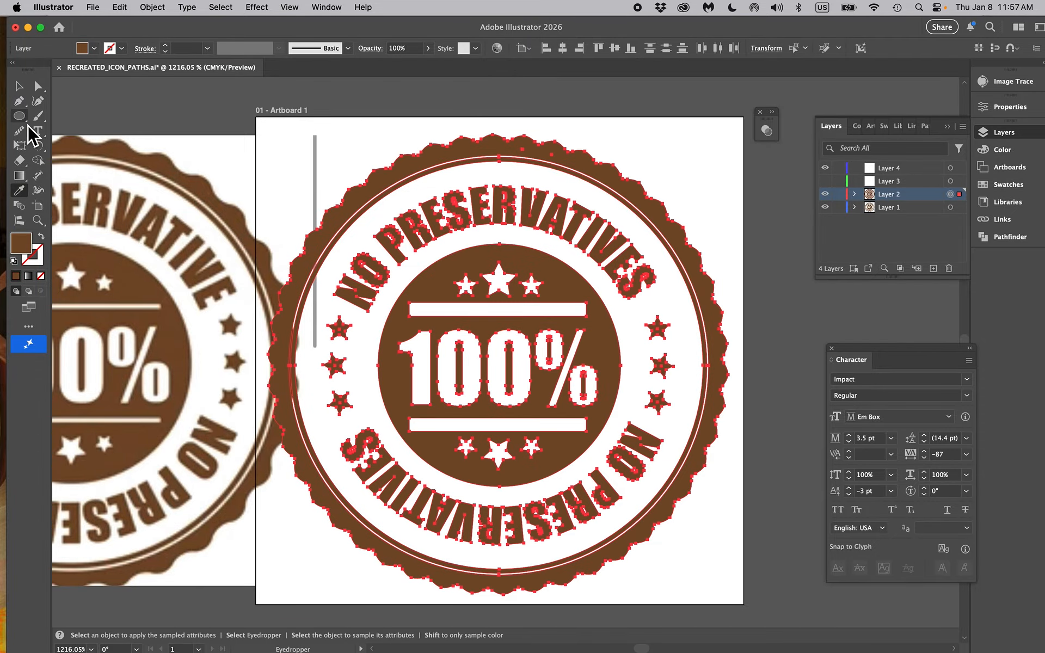
left_click(19, 86)
Delete the original badge image IMG_1874.jpg from Layer 1
left_click(148, 105)
left_click(221, 219)
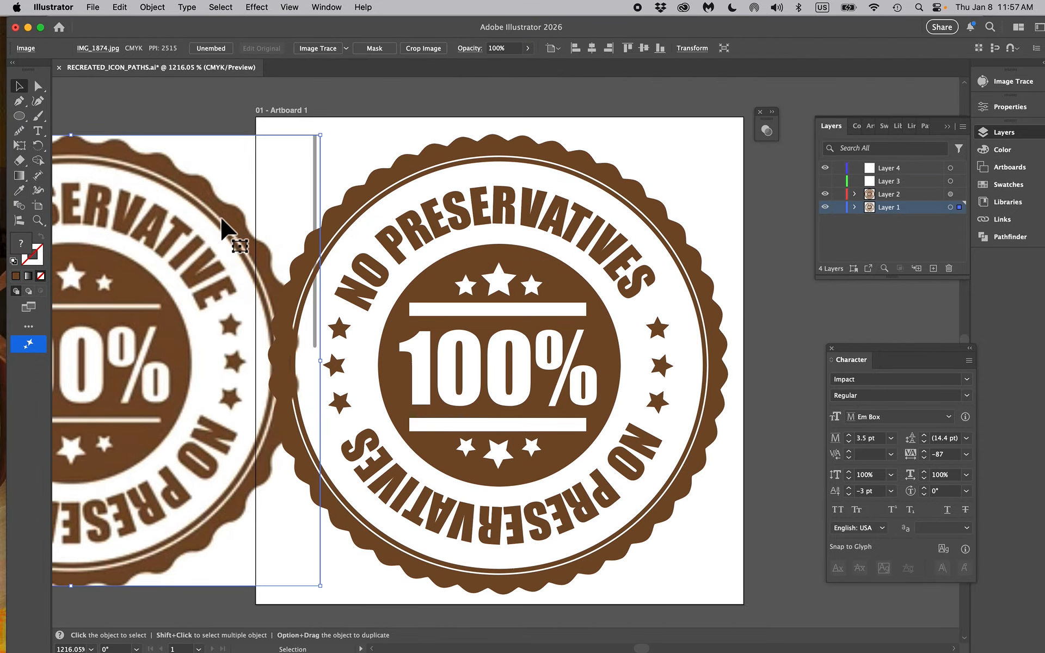
key("Delete")
Switch to the InDesign brochure and examine the placed NO PRESERVATIVE badge on the blue panel up close
key("super+Tab")
scroll(728, 321, "down", 10)
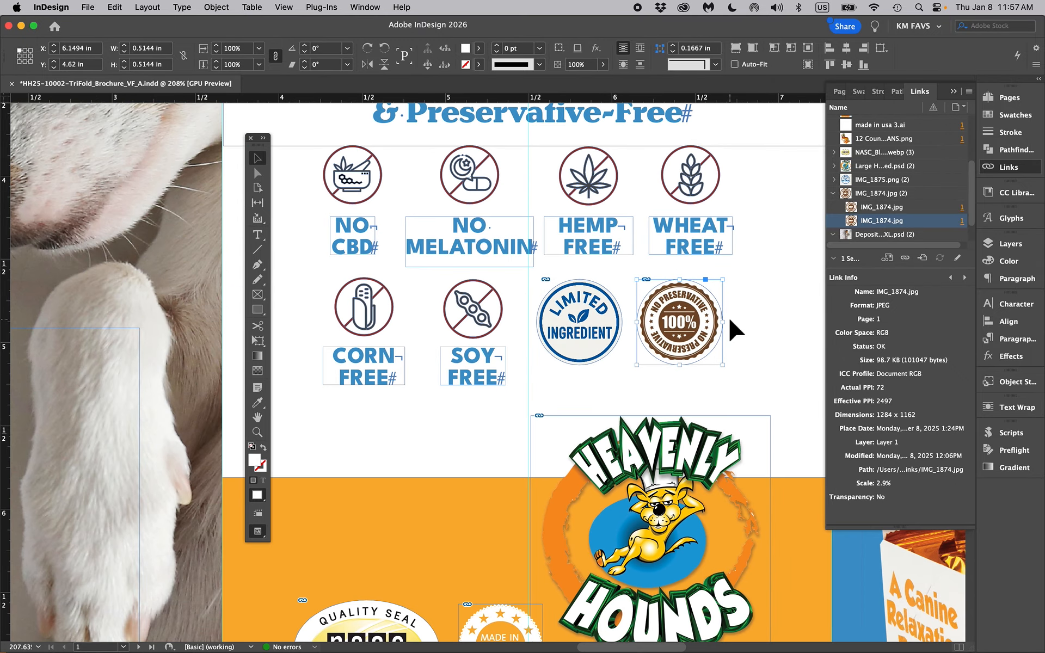
scroll(729, 315, "down", 2)
scroll(652, 498, "right", 5)
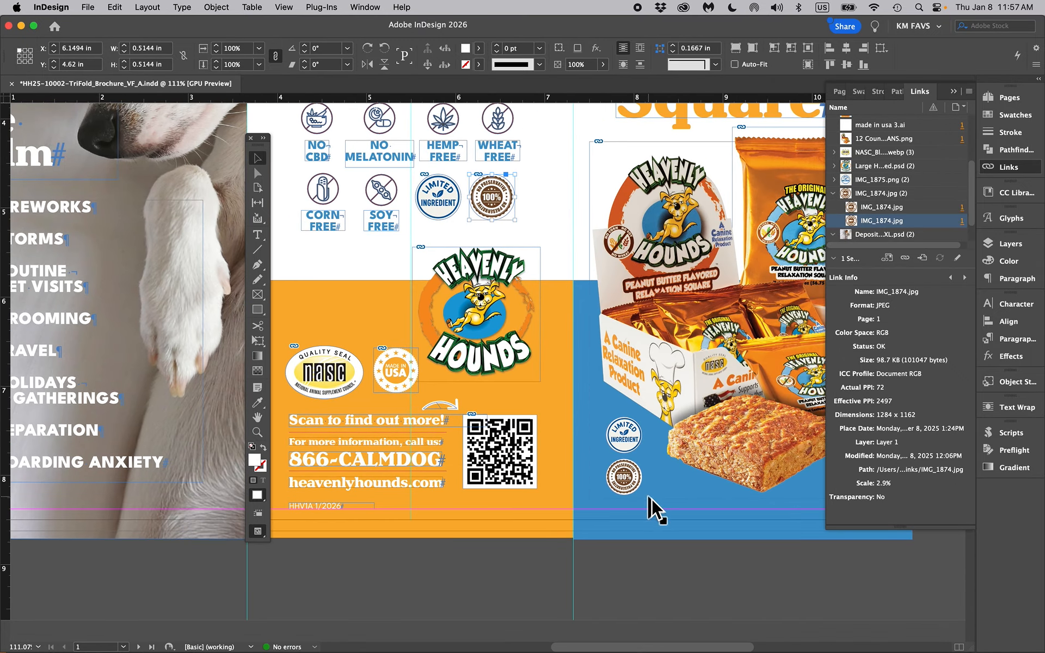
scroll(630, 486, "up", 15)
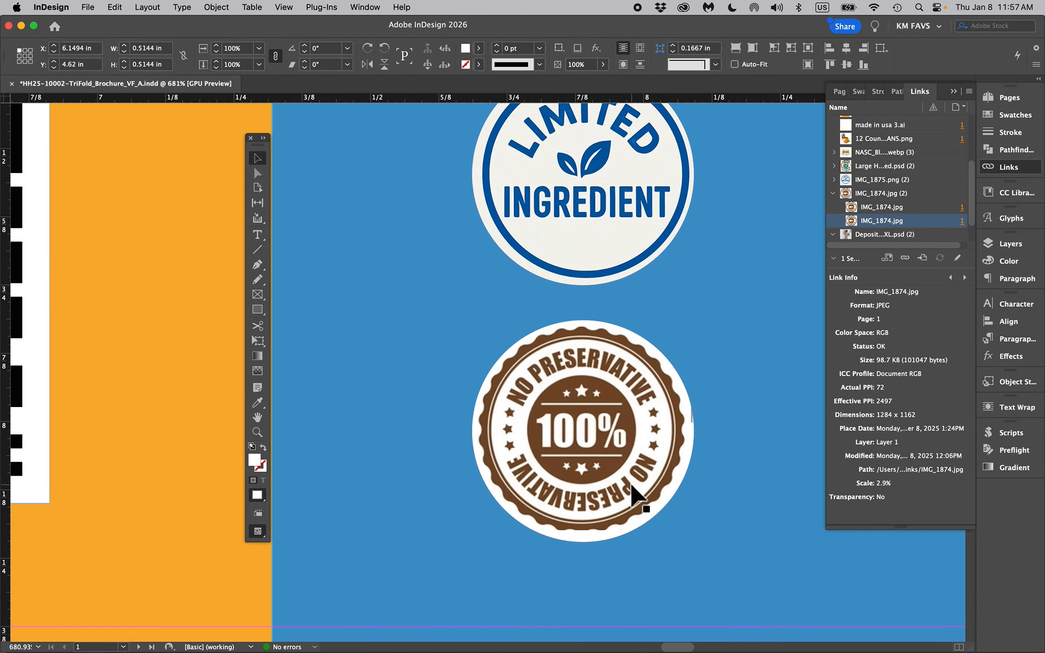
scroll(631, 486, "up", 8)
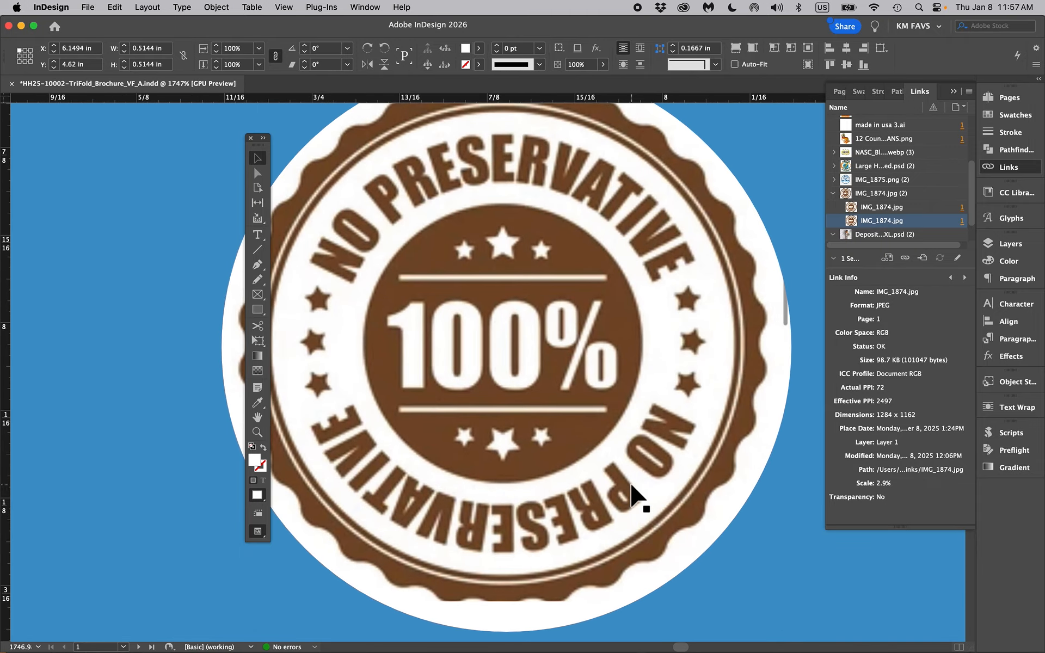
scroll(630, 490, "down", 5)
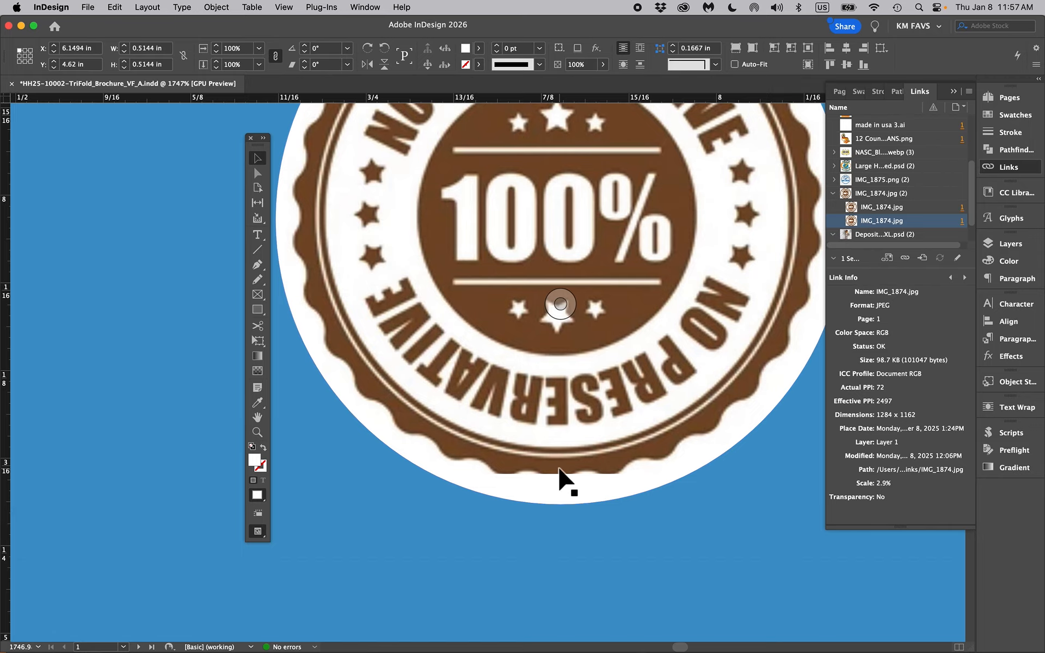
left_click(523, 481)
Switch to Illustrator and copy all of the recreated 100% NO PRESERVATIVES badge artwork
scroll(574, 102, "down", 10)
left_click_drag(574, 213, 647, 330)
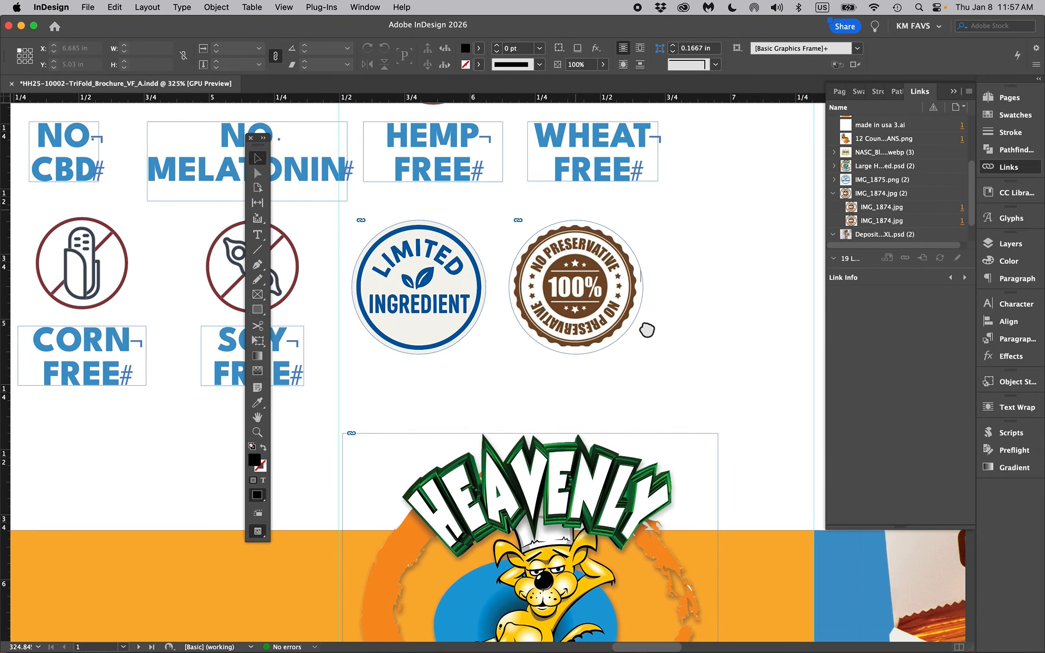
left_click(575, 291)
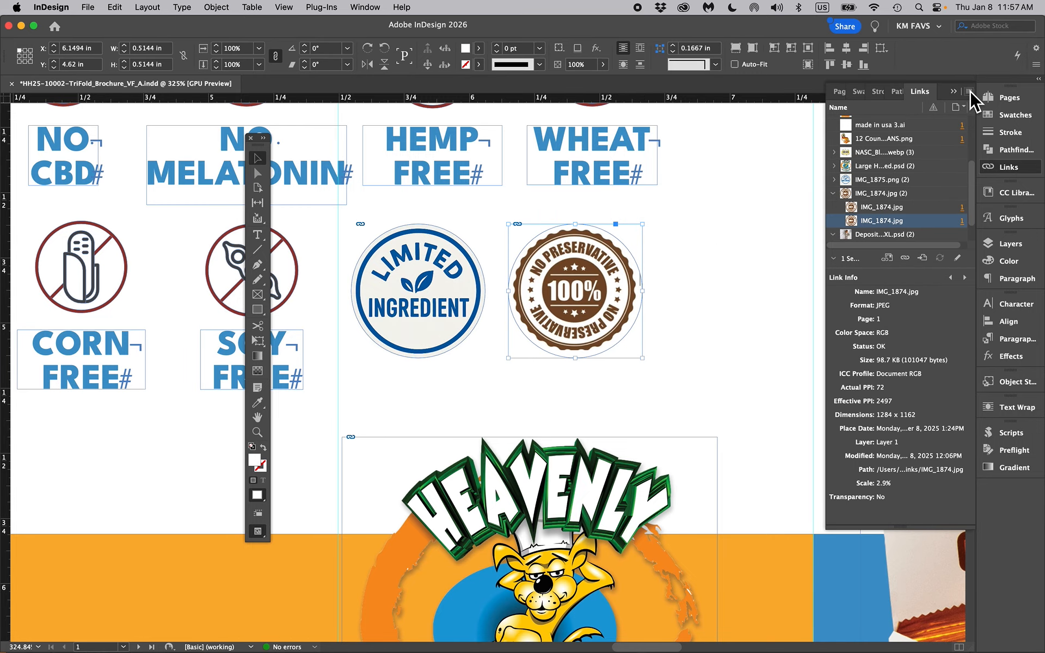
mouse_move(788, 637)
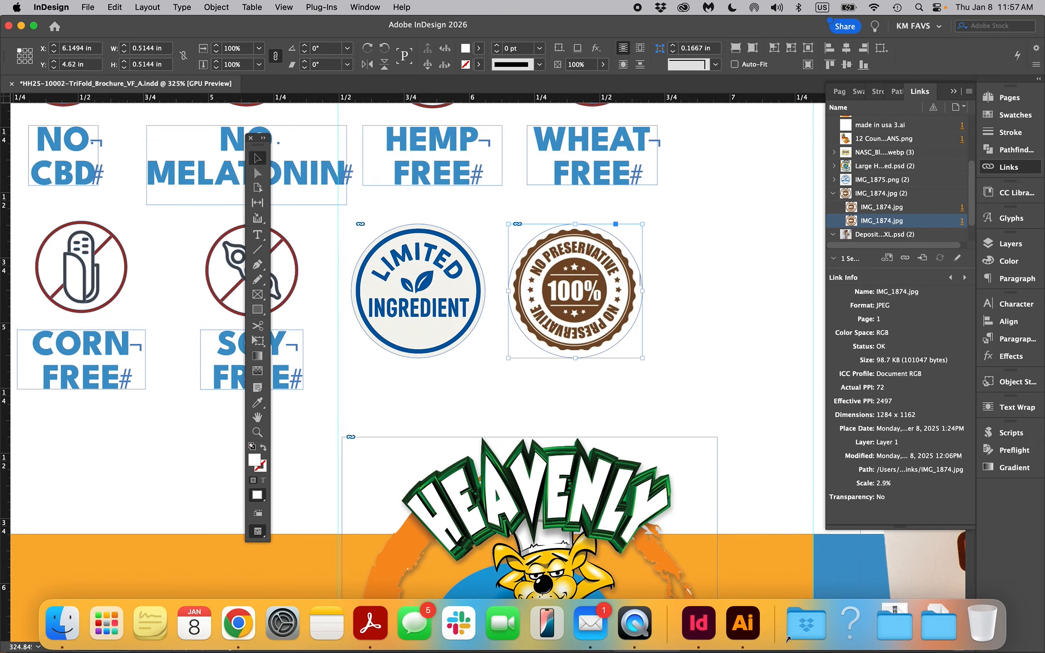
left_click(712, 385)
mouse_move(753, 642)
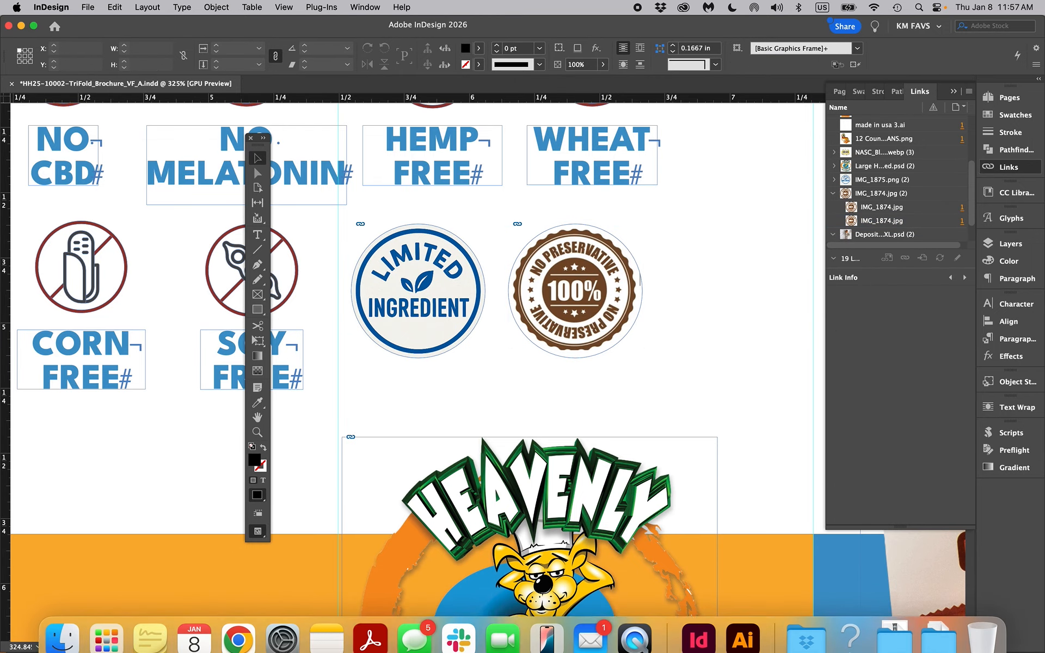
left_click(753, 630)
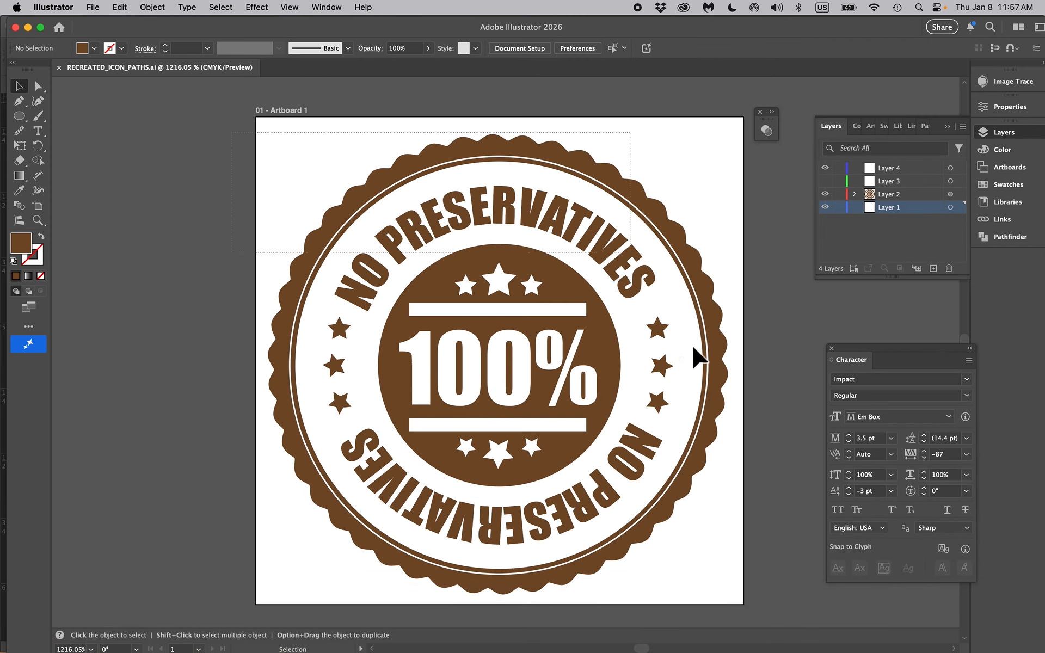
key("super+a")
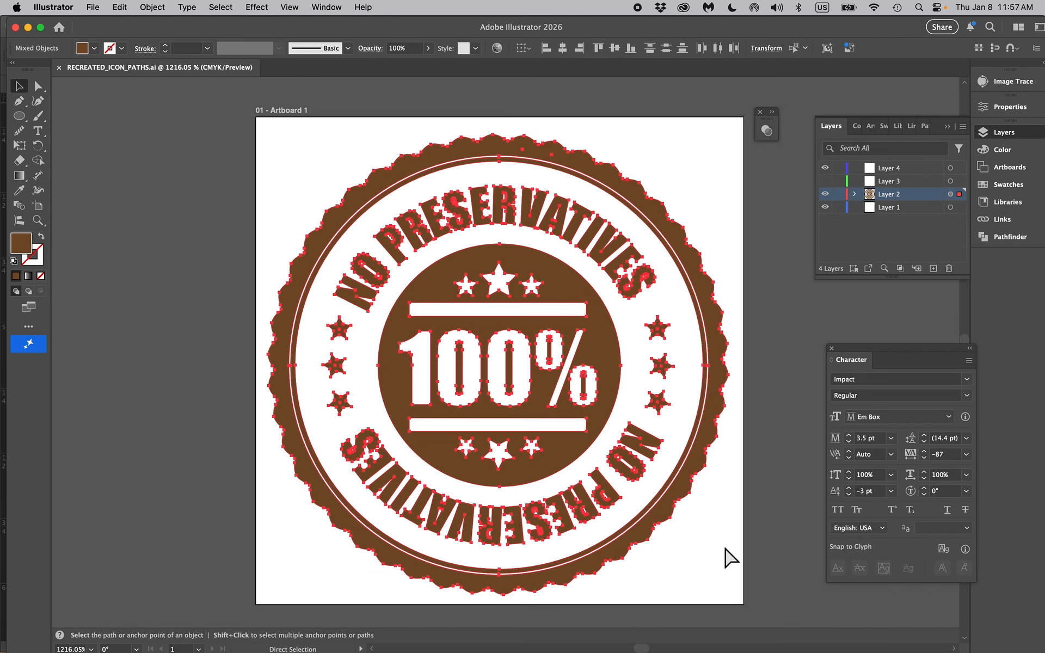
Switch to the InDesign brochure, paste the vector badge, and align it directly over the old NO PRESERVATIVE badge beside LIMITED INGREDIENT
left_click(699, 623)
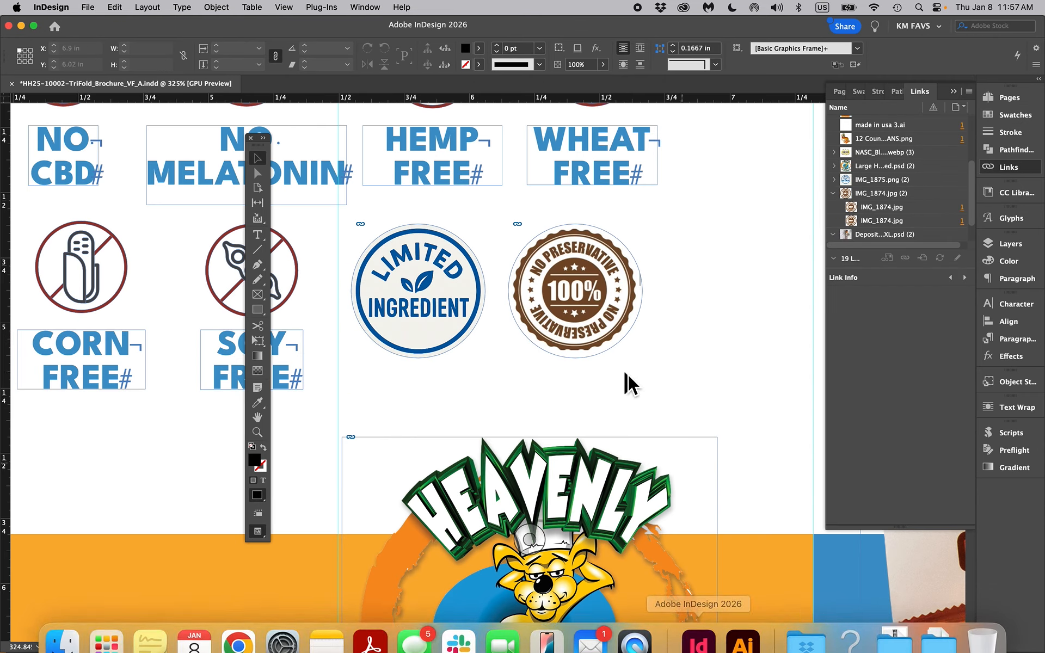
key("super+v")
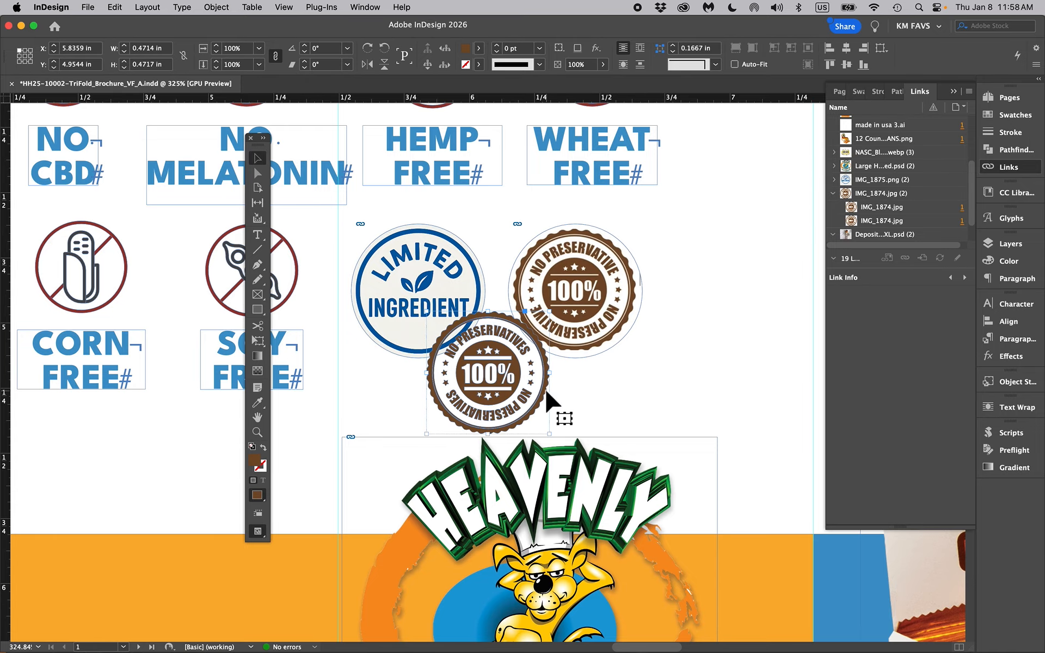
left_click_drag(544, 393, 620, 302)
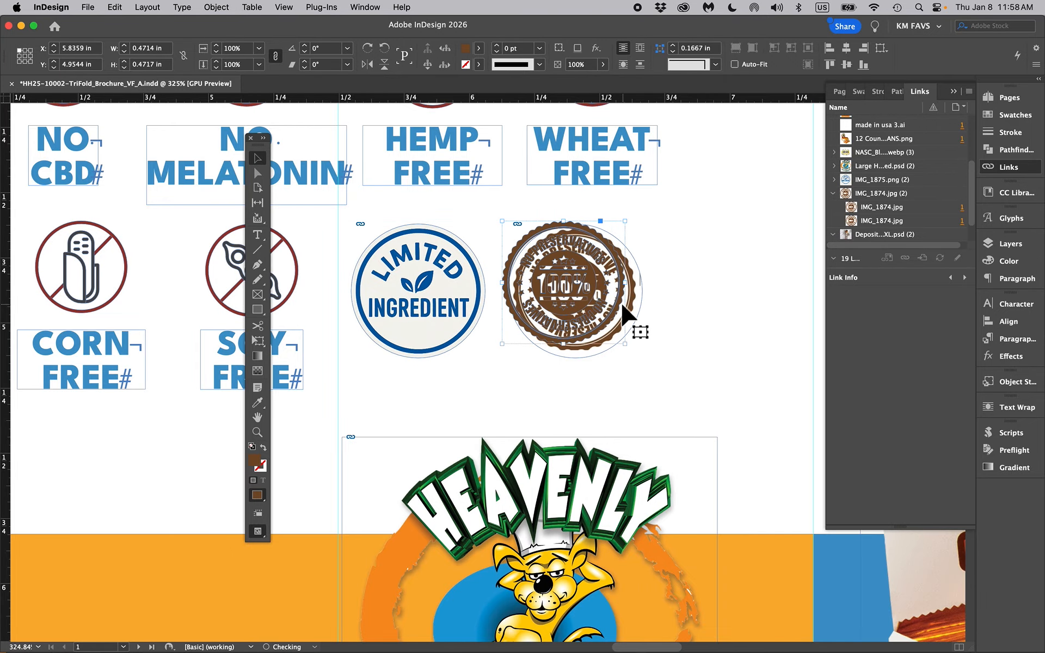
scroll(557, 296, "up", 5)
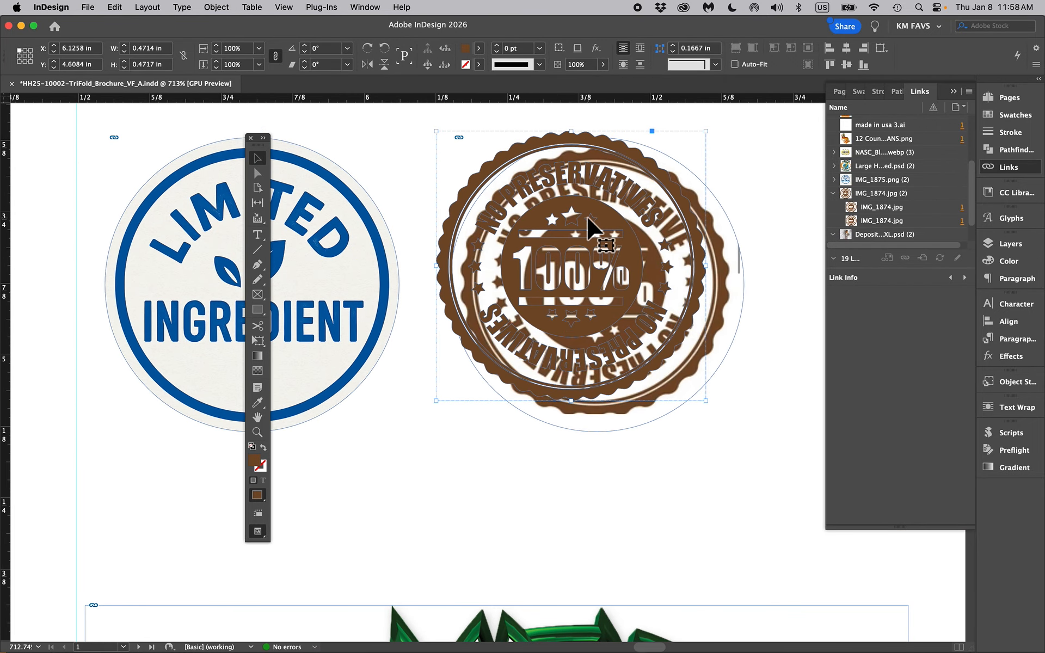
left_click_drag(589, 218, 614, 234)
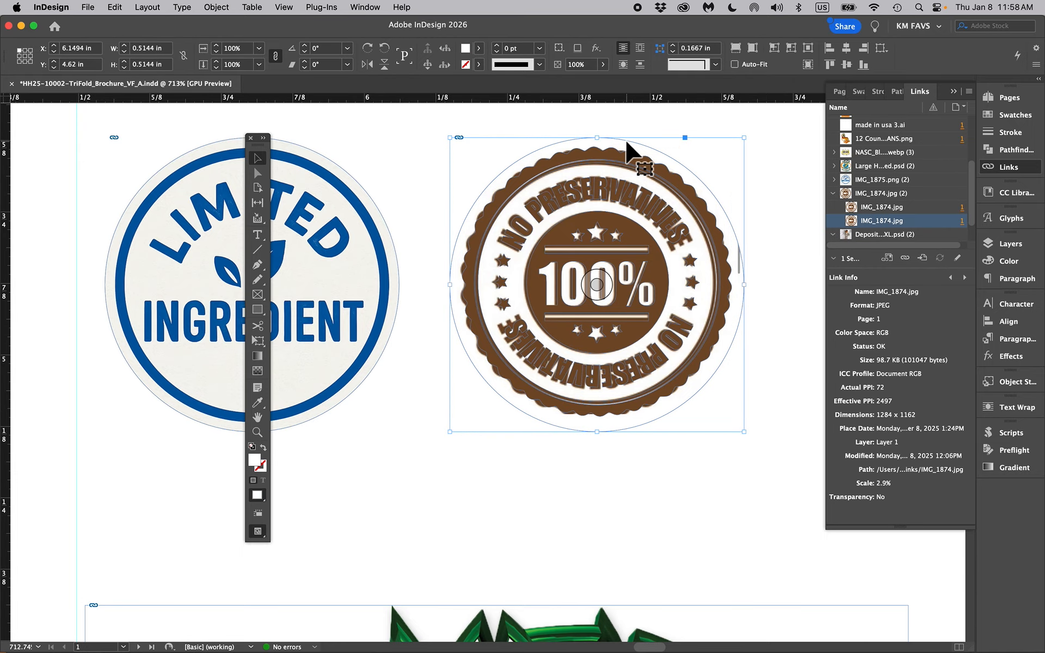
Delete the old IMG_1874.jpg badge frame from beneath the pasted vector badge
key("BackSpace")
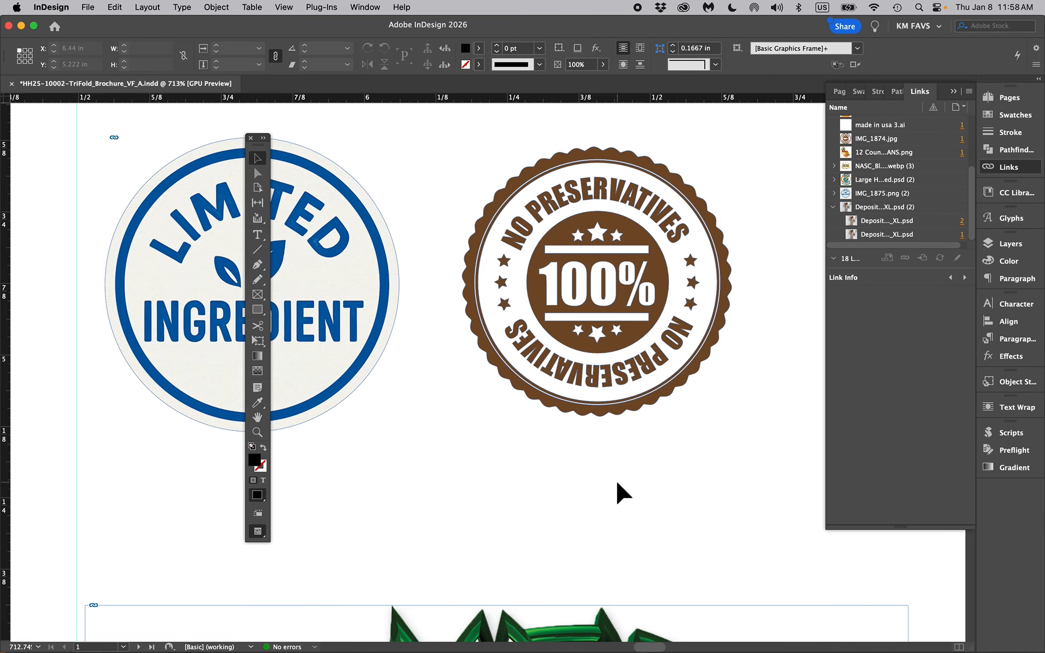
scroll(618, 483, "down", 3)
scroll(623, 492, "down", 1)
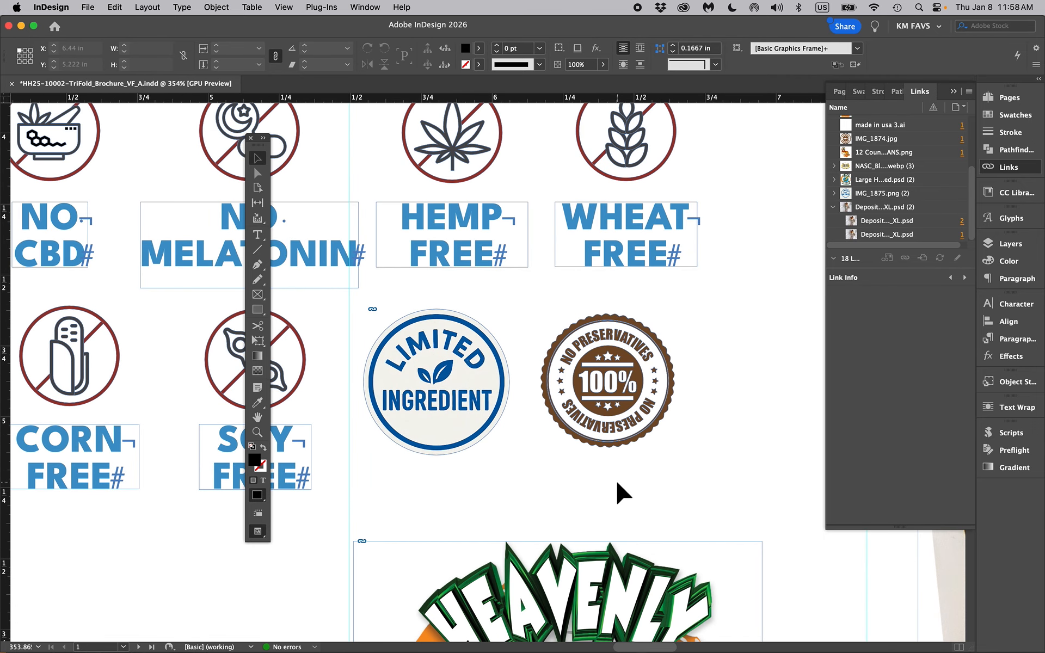